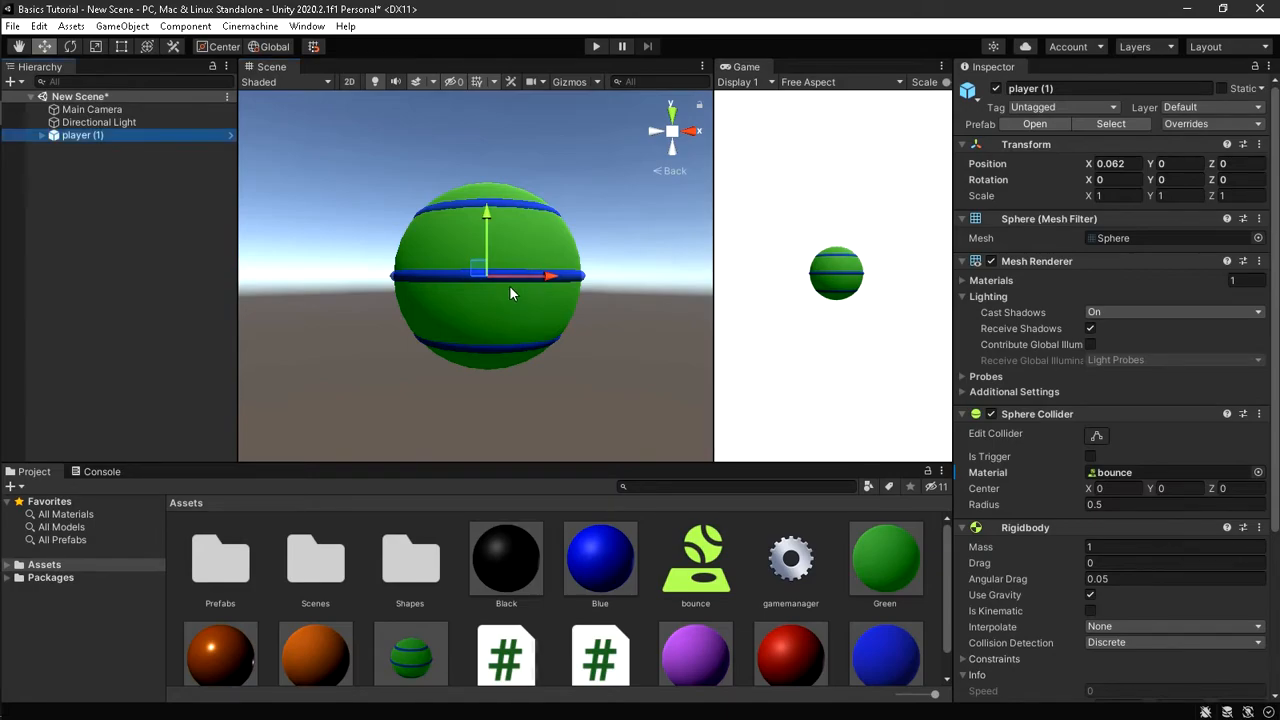
# - Deactivate the three child spheres of player (1) and reactivate them
pyautogui.scroll(1, 509, 285)
pyautogui.scroll(-1, 509, 284)
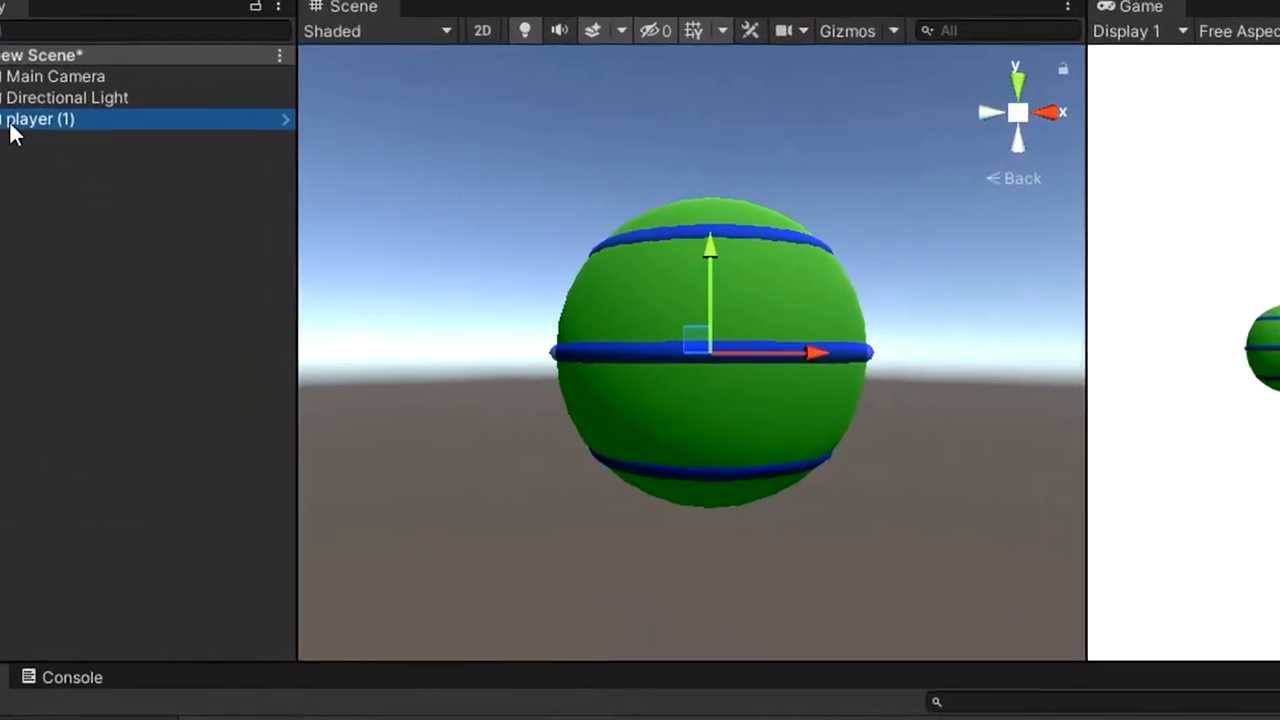
pyautogui.click(42, 135)
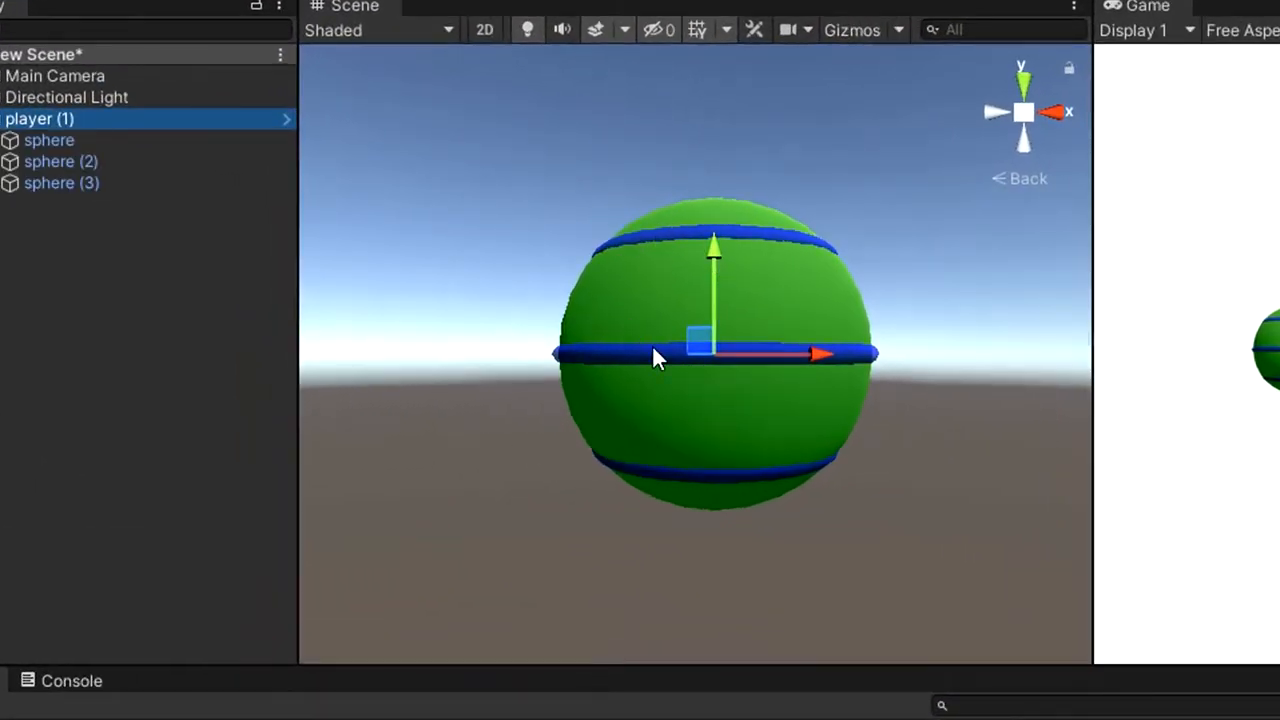
pyautogui.click(136, 140)
pyautogui.keyDown('shift'); pyautogui.click(136, 183); pyautogui.keyUp('shift')
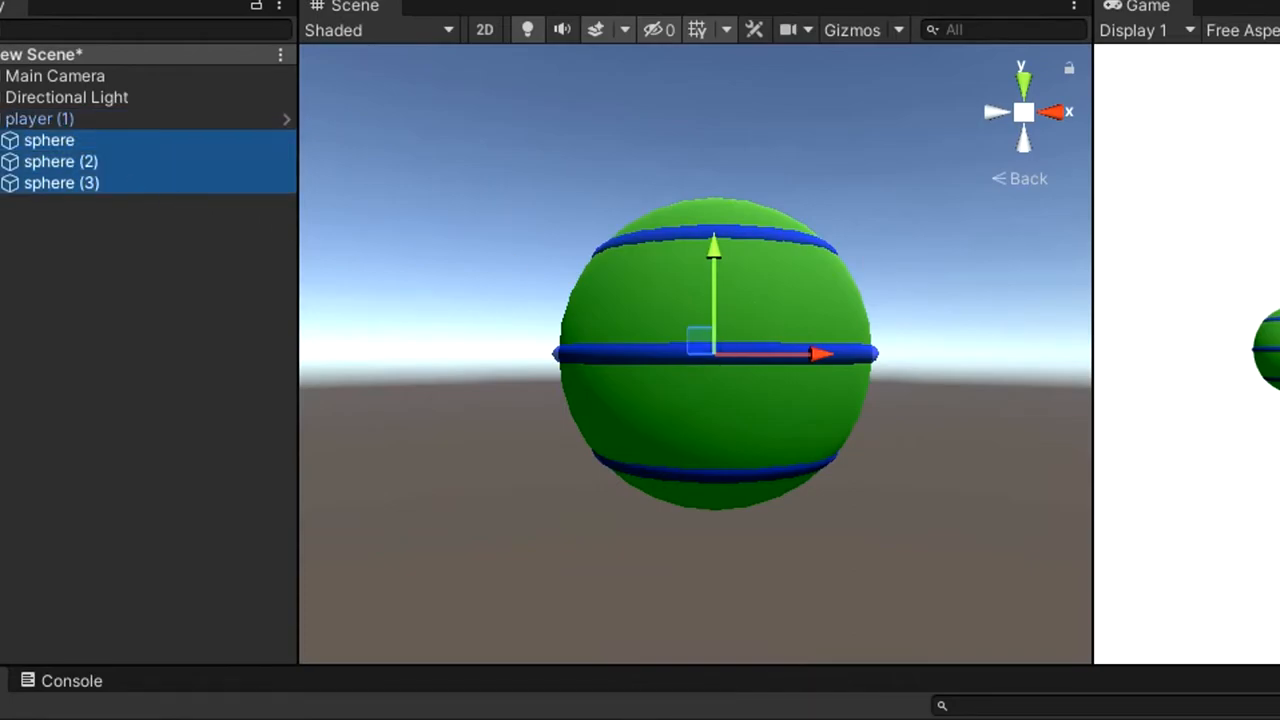
pyautogui.hotkey('alt', 'shift', 'a')
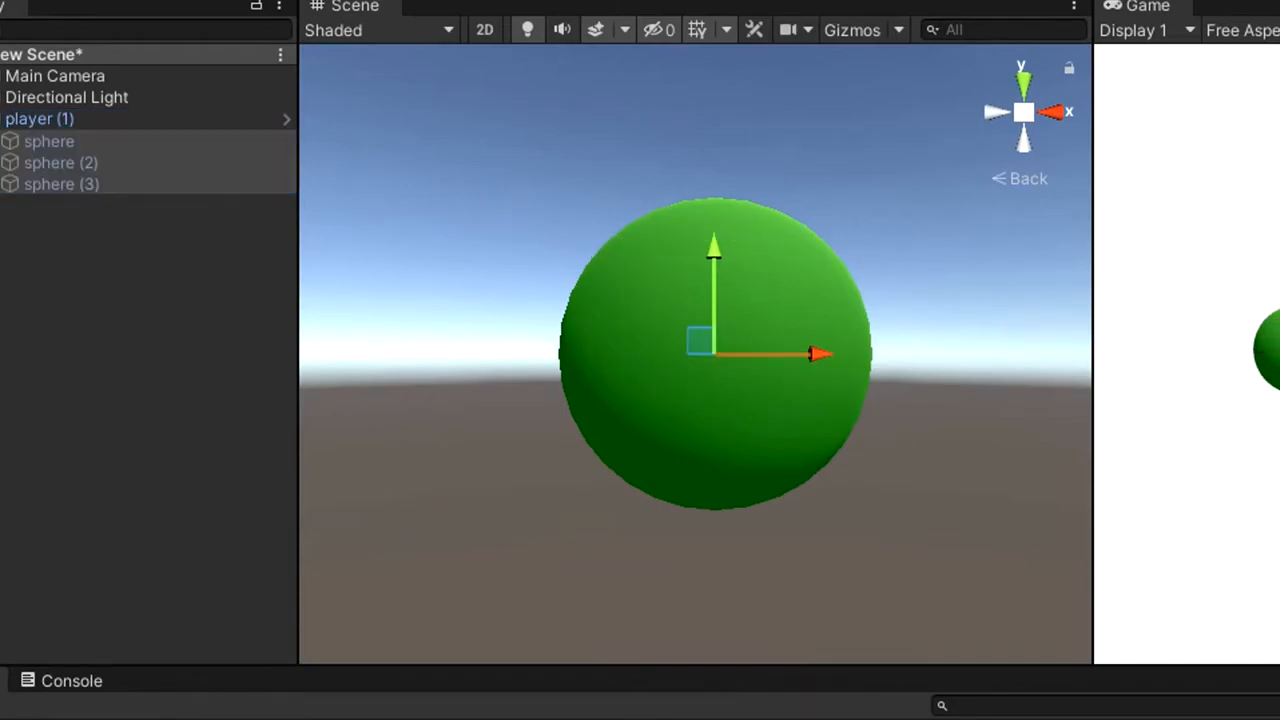
pyautogui.hotkey('alt', 'shift', 'a')
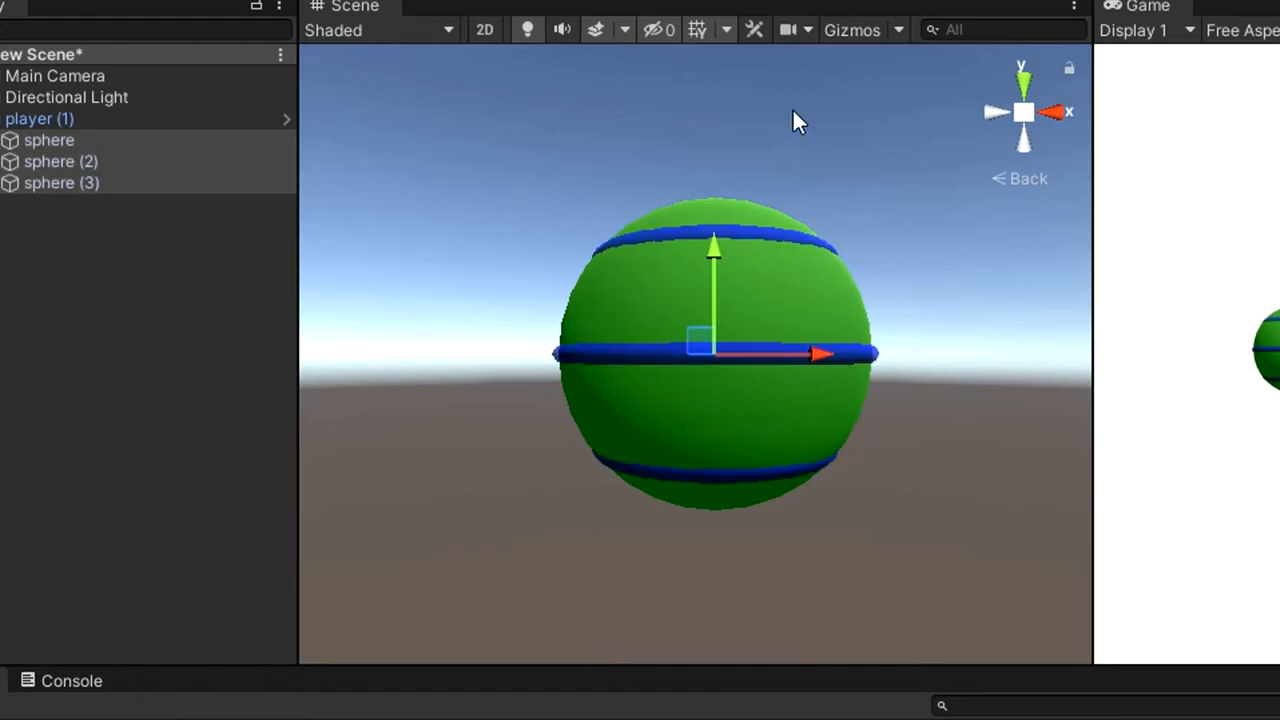
# - Pull the three flattened blue spheres out of the green ball along the X axis, one after another
pyautogui.click(72, 142)
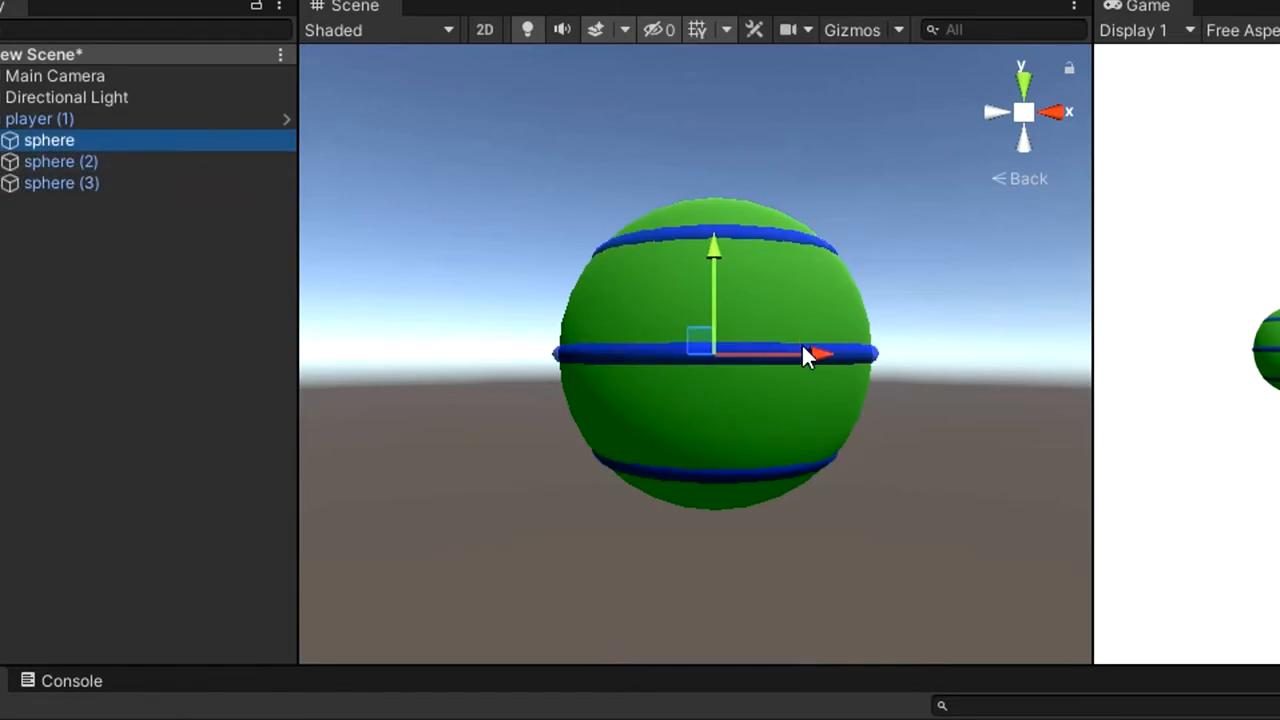
pyautogui.moveTo(808, 355); pyautogui.dragTo(1043, 363)
pyautogui.scroll(-3, 563, 329)
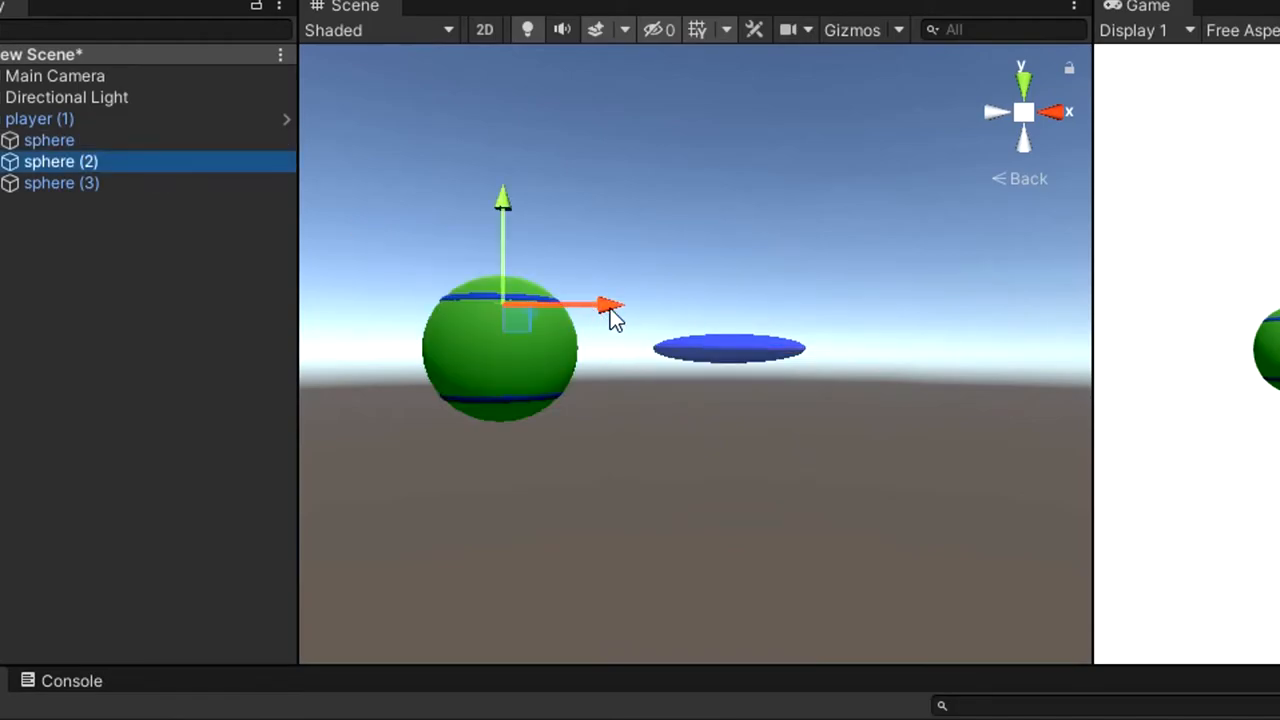
pyautogui.moveTo(613, 316); pyautogui.dragTo(720, 313)
pyautogui.click(150, 184)
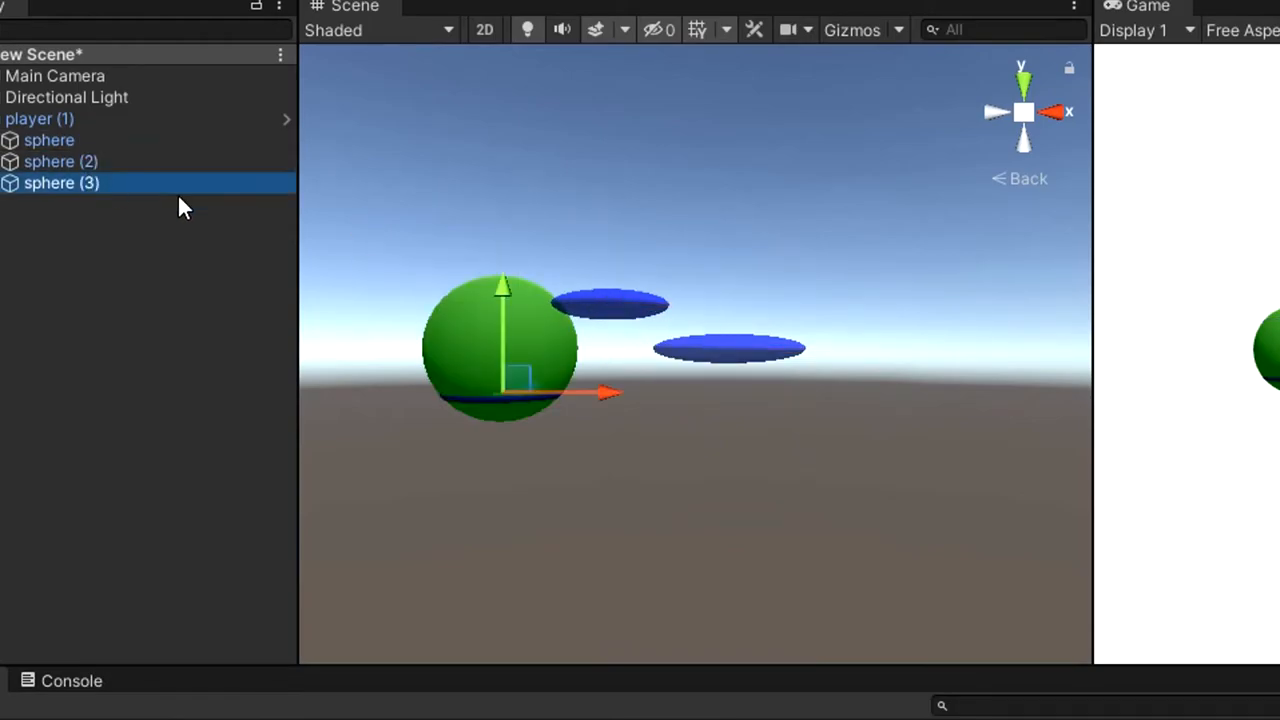
pyautogui.moveTo(608, 393); pyautogui.dragTo(760, 393)
# - Move sphere (2) farther away from the green ball along the X axis
pyautogui.click(90, 141)
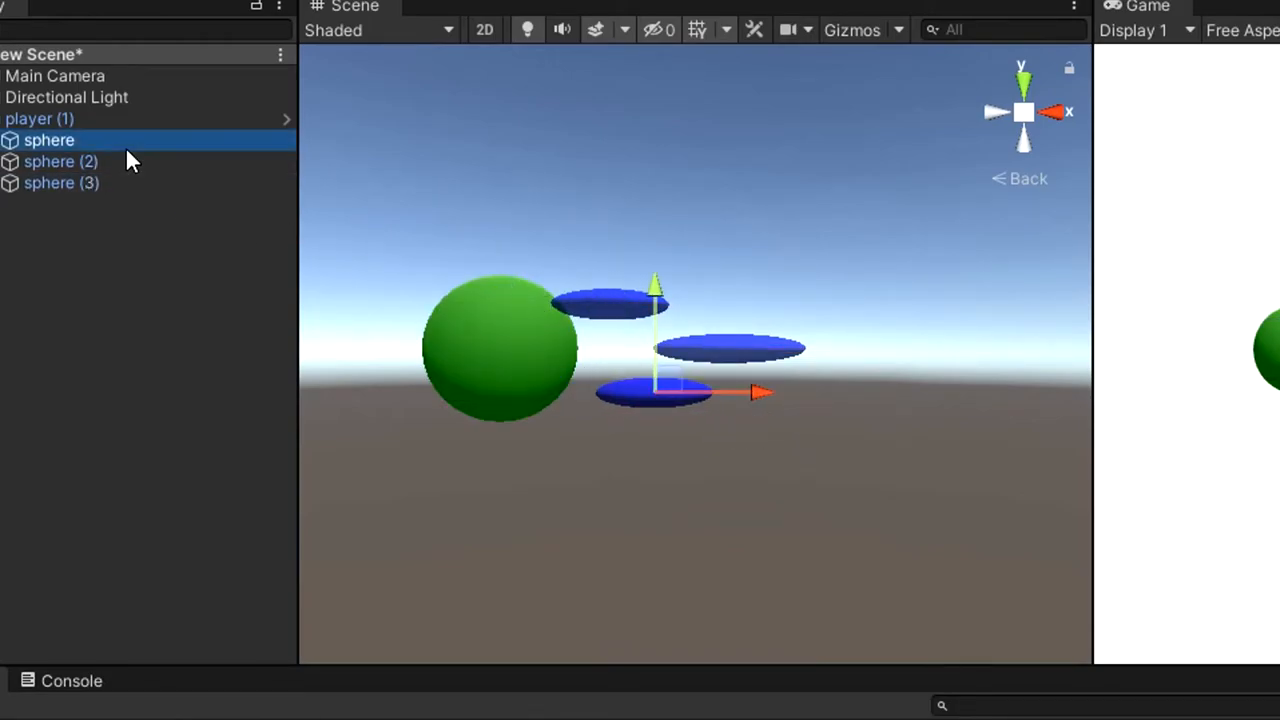
pyautogui.click(593, 303)
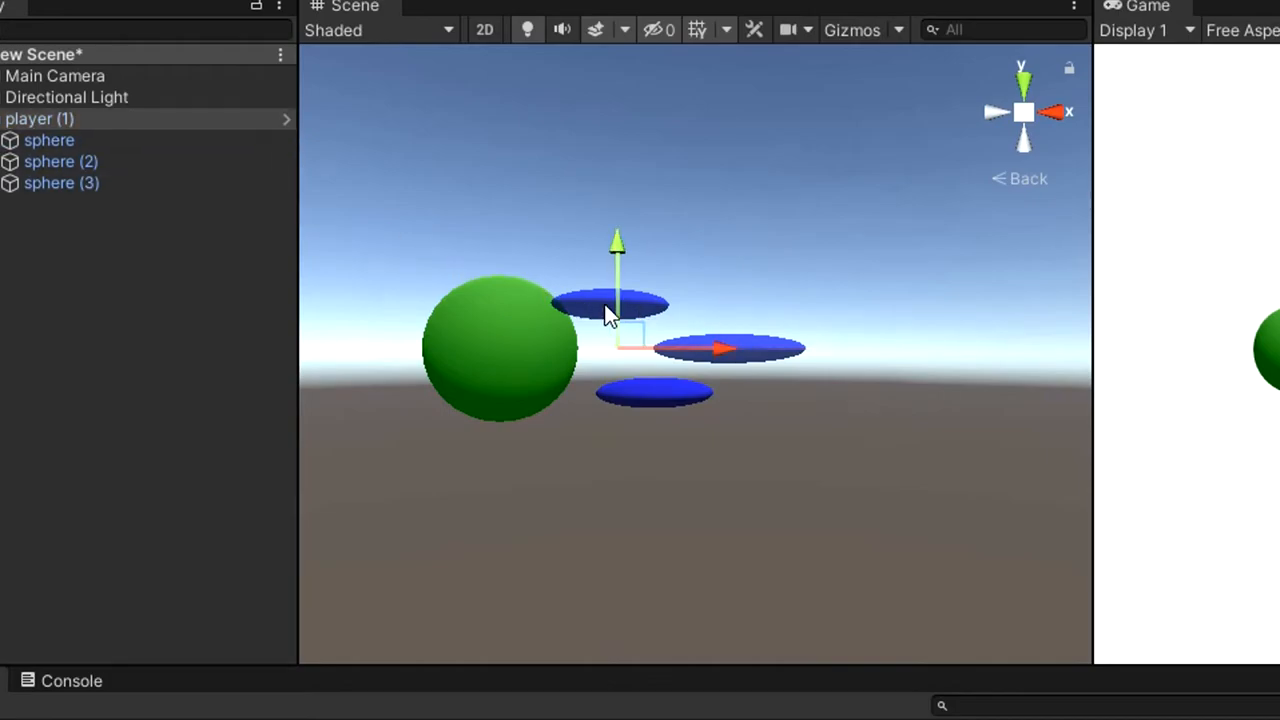
pyautogui.click(120, 142)
pyautogui.click(121, 158)
pyautogui.moveTo(682, 306); pyautogui.dragTo(798, 316)
pyautogui.scroll(2, 792, 341)
pyautogui.scroll(-1, 790, 343)
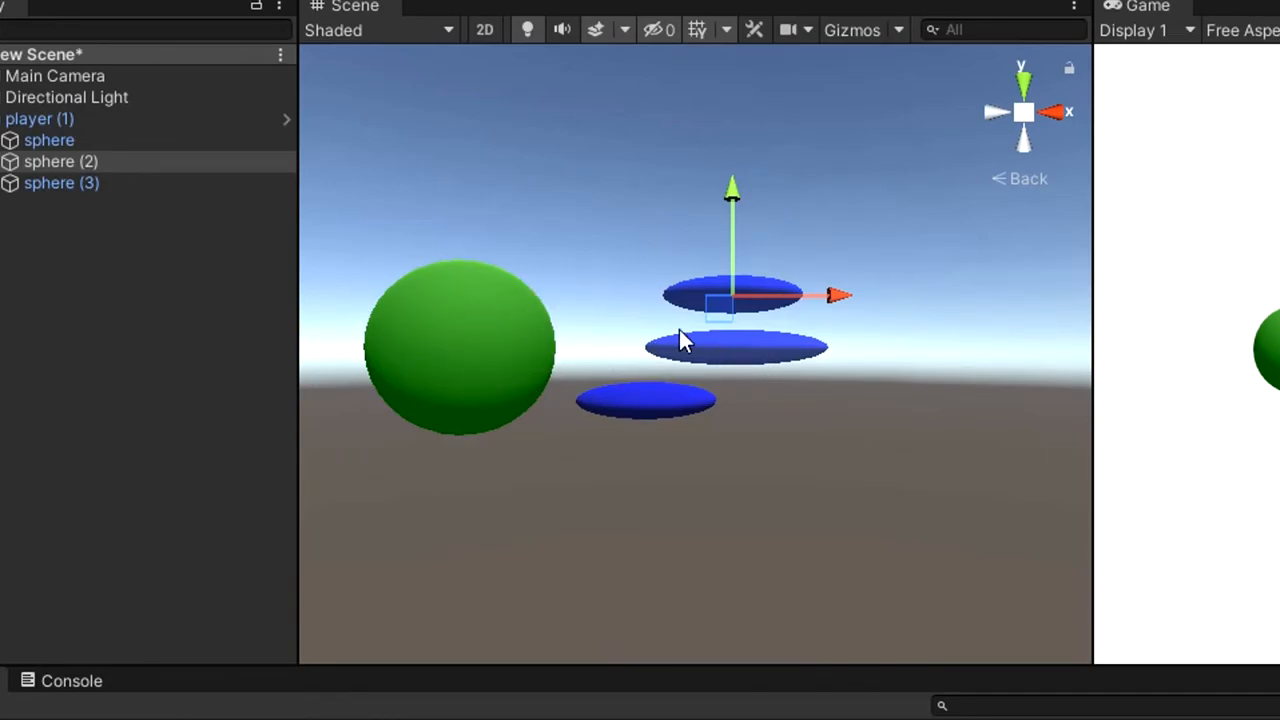
# - Undo the child sphere moves and the placement of player (1), leaving only the camera and the light in the scene
pyautogui.hotkey('ctrl', 'z')
pyautogui.hotkey('ctrl', 'z')
pyautogui.hotkey('ctrl', 'z')
pyautogui.hotkey('ctrl', 'z')
pyautogui.hotkey('ctrl', 'z')
pyautogui.hotkey('ctrl', 'z')
pyautogui.hotkey('ctrl', 'z')
pyautogui.hotkey('ctrl', 'z')
pyautogui.hotkey('ctrl', 'z')
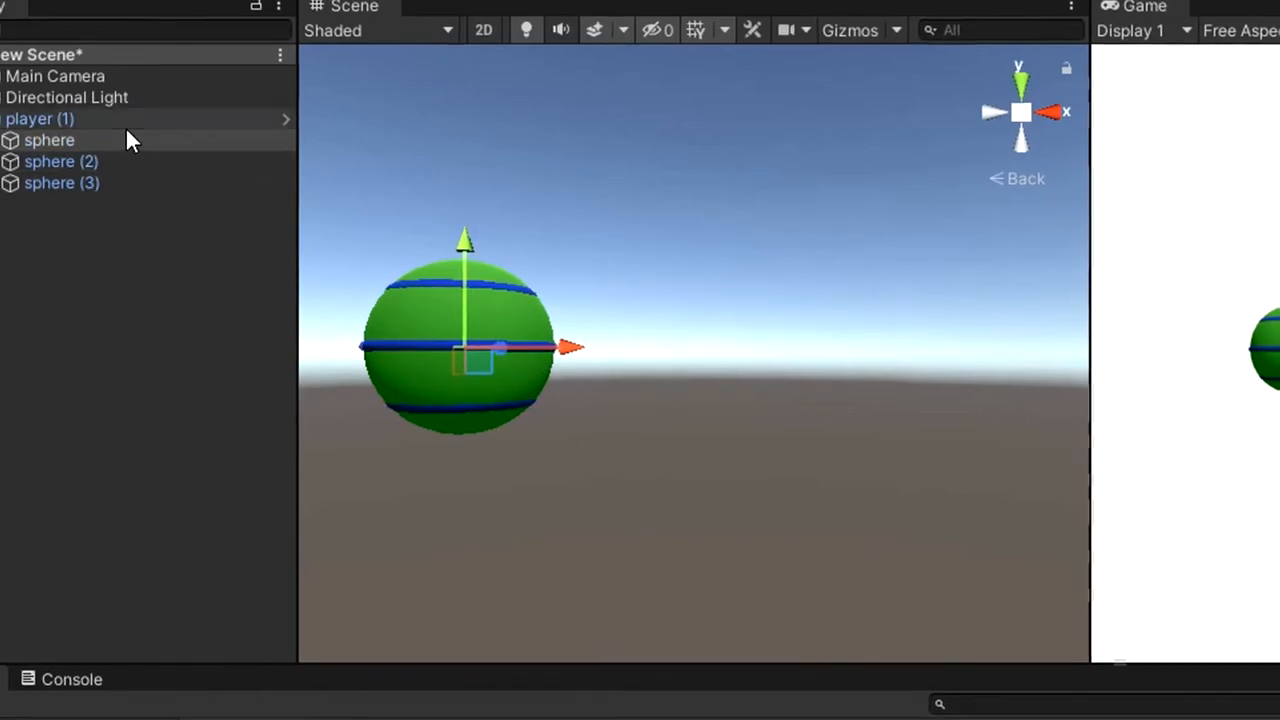
pyautogui.hotkey('ctrl', 'z')
pyautogui.hotkey('ctrl', 'z')
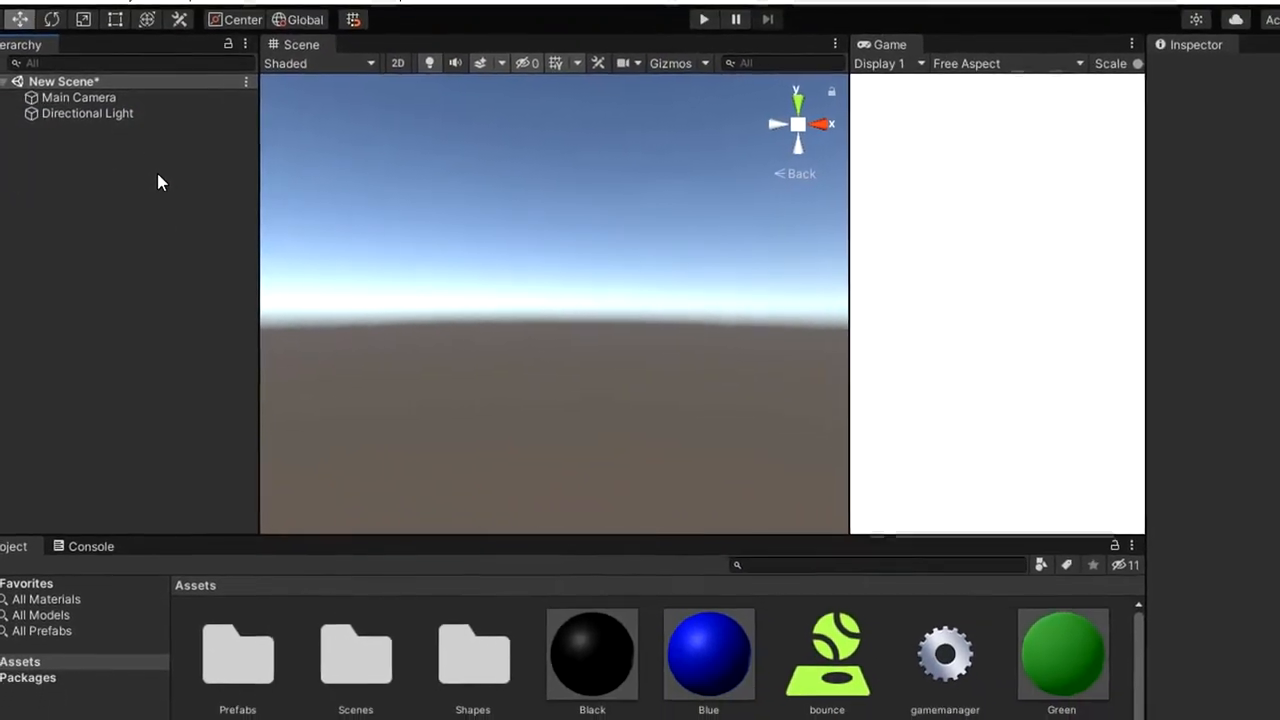
# - Add a 3D sphere to the scene and apply the ground 1 material to it
pyautogui.rightClick(160, 179)
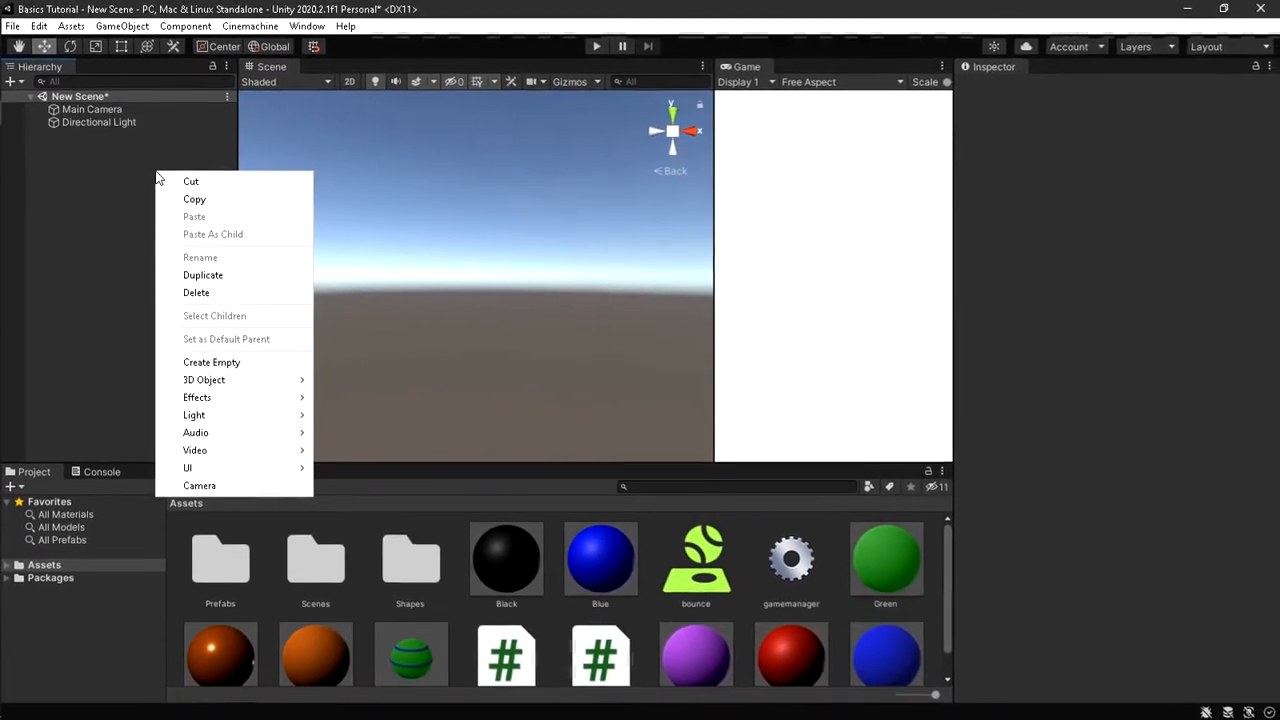
pyautogui.moveTo(215, 383)
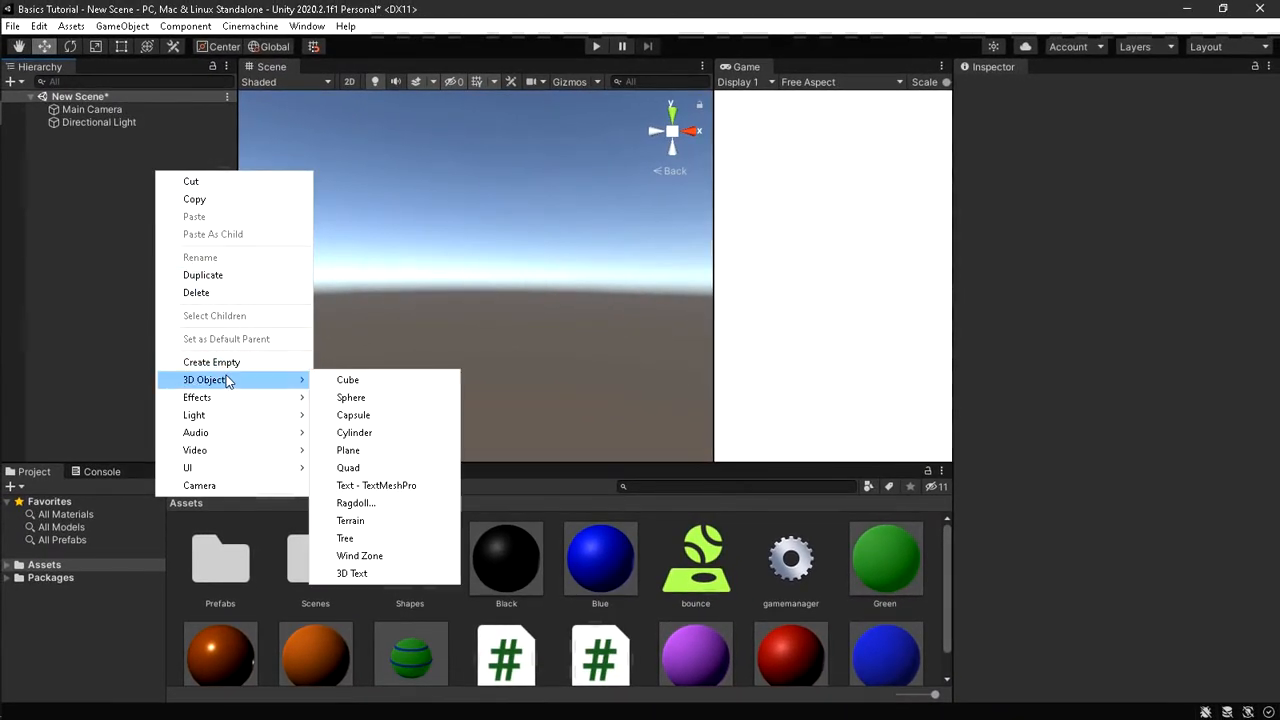
pyautogui.click(352, 397)
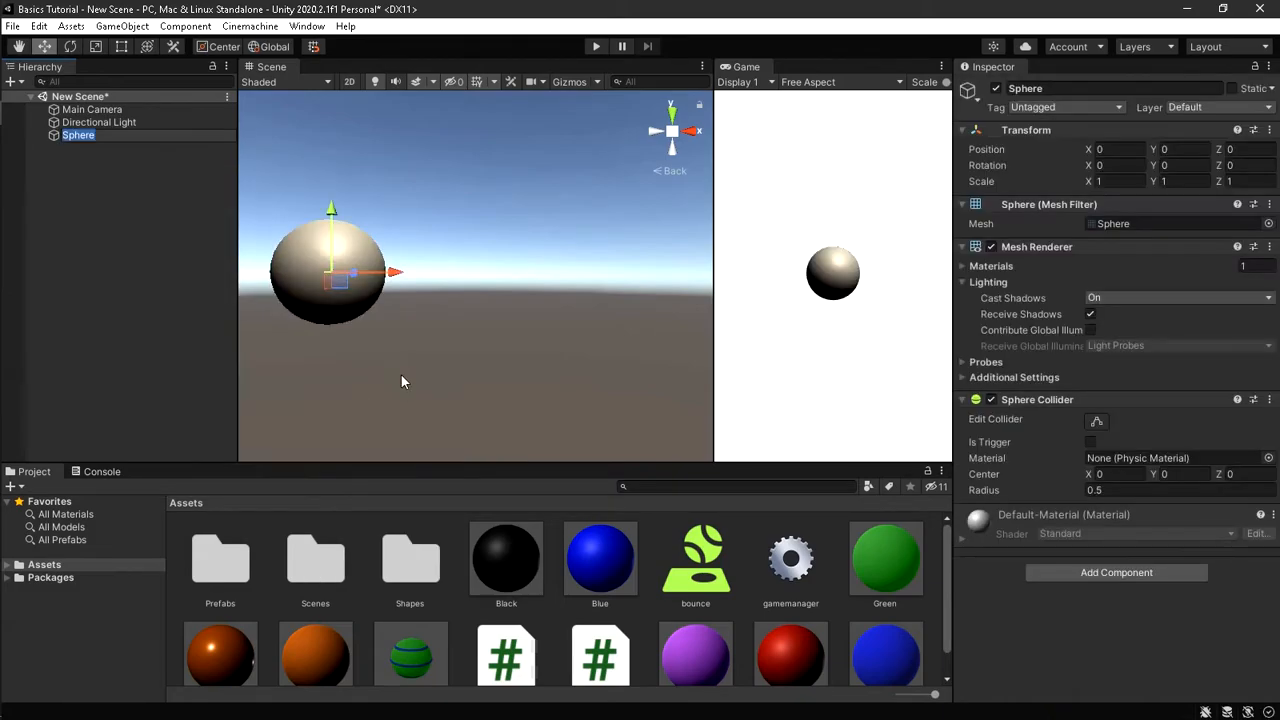
pyautogui.doubleClick(57, 136)
pyautogui.scroll(-2, 537, 355)
pyautogui.scroll(-3, 538, 353)
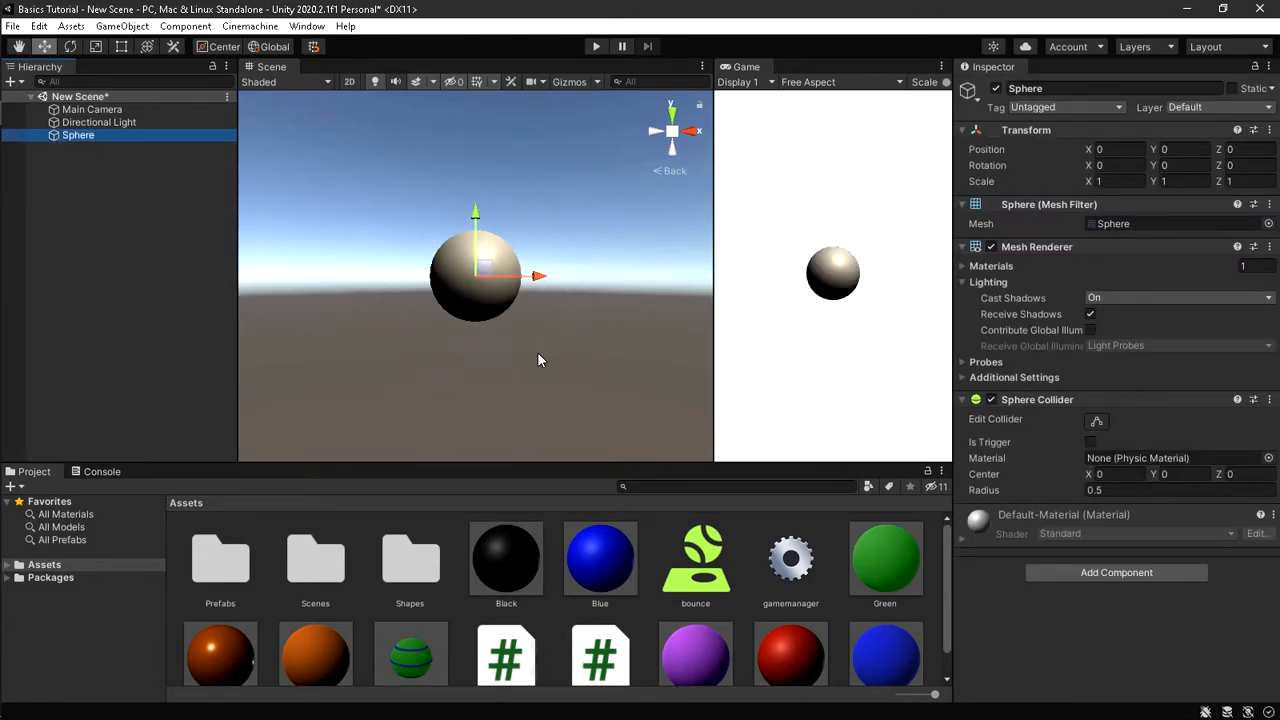
pyautogui.scroll(-1, 339, 580)
pyautogui.moveTo(238, 622); pyautogui.dragTo(462, 305)
# - Duplicate the sphere three times
pyautogui.click(71, 135)
pyautogui.hotkey('ctrl', 'd')
pyautogui.hotkey('ctrl', 'd')
pyautogui.hotkey('ctrl', 'd')
pyautogui.click(95, 149)
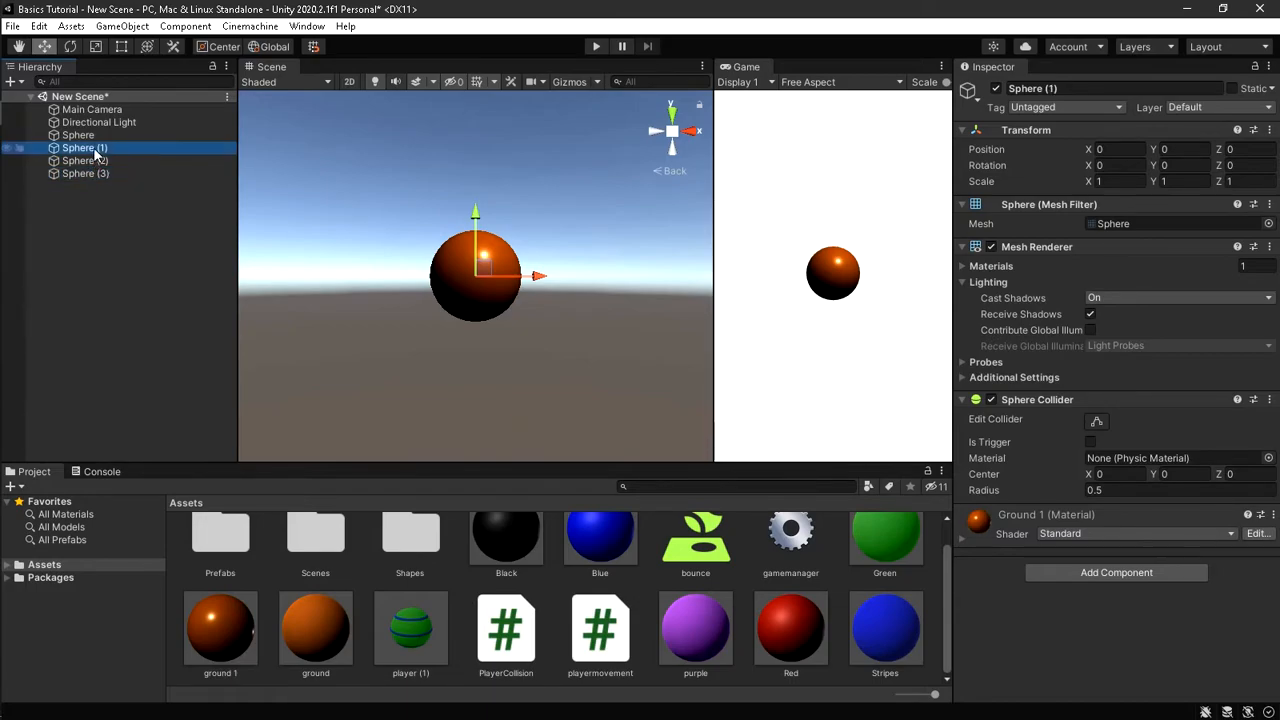
# - Rename the original sphere as Main Sphere
pyautogui.click(80, 135)
pyautogui.rightClick(87, 136)
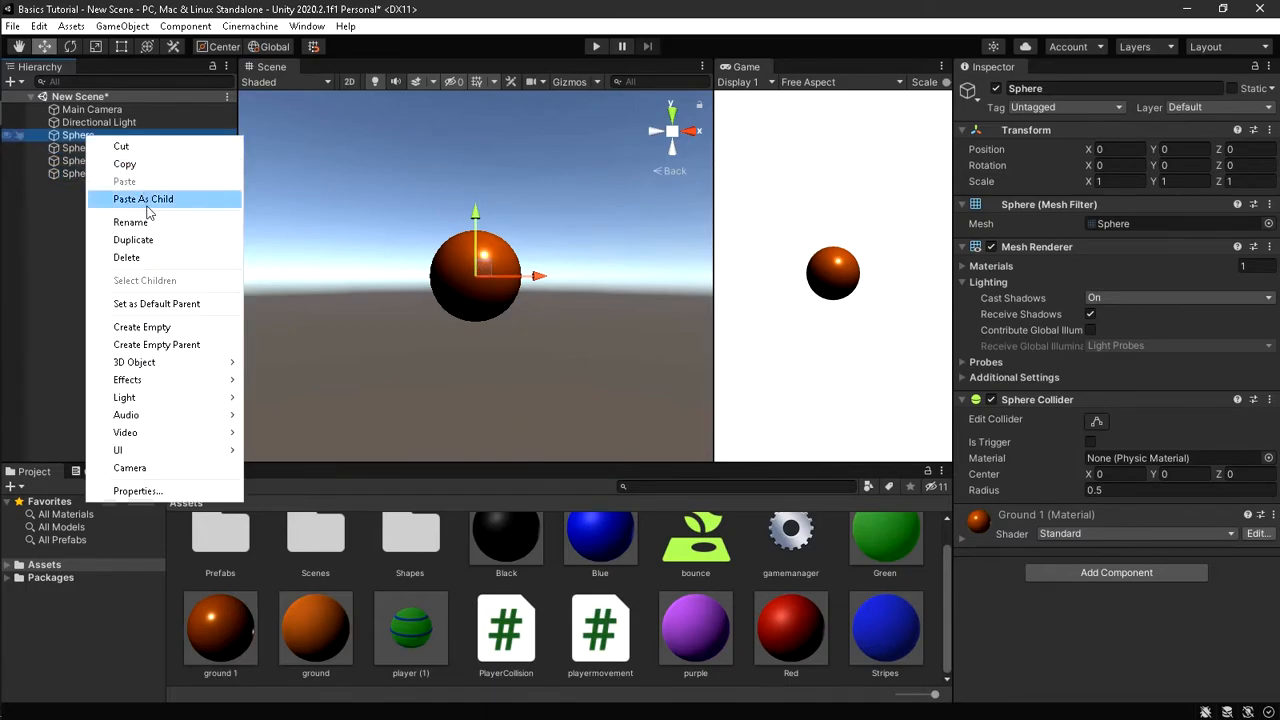
pyautogui.click(146, 220)
pyautogui.write(',al')
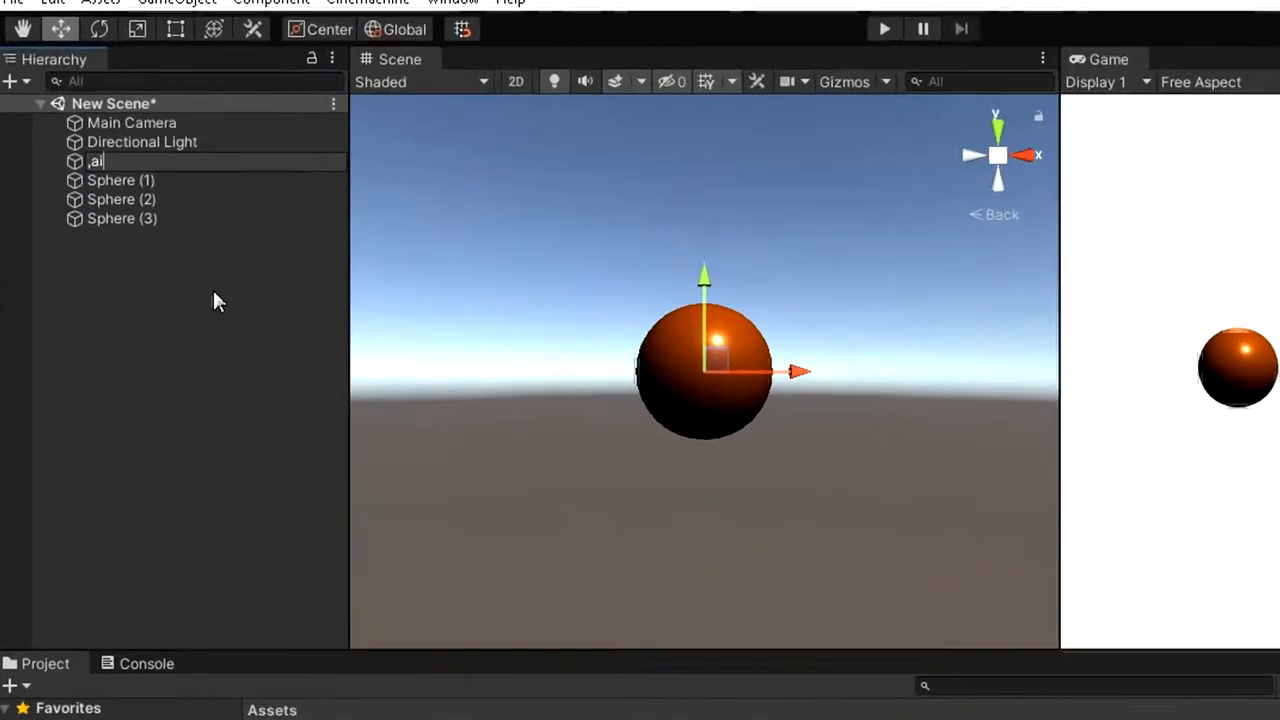
pyautogui.press('BackSpace')
pyautogui.press('BackSpace')
pyautogui.press('BackSpace')
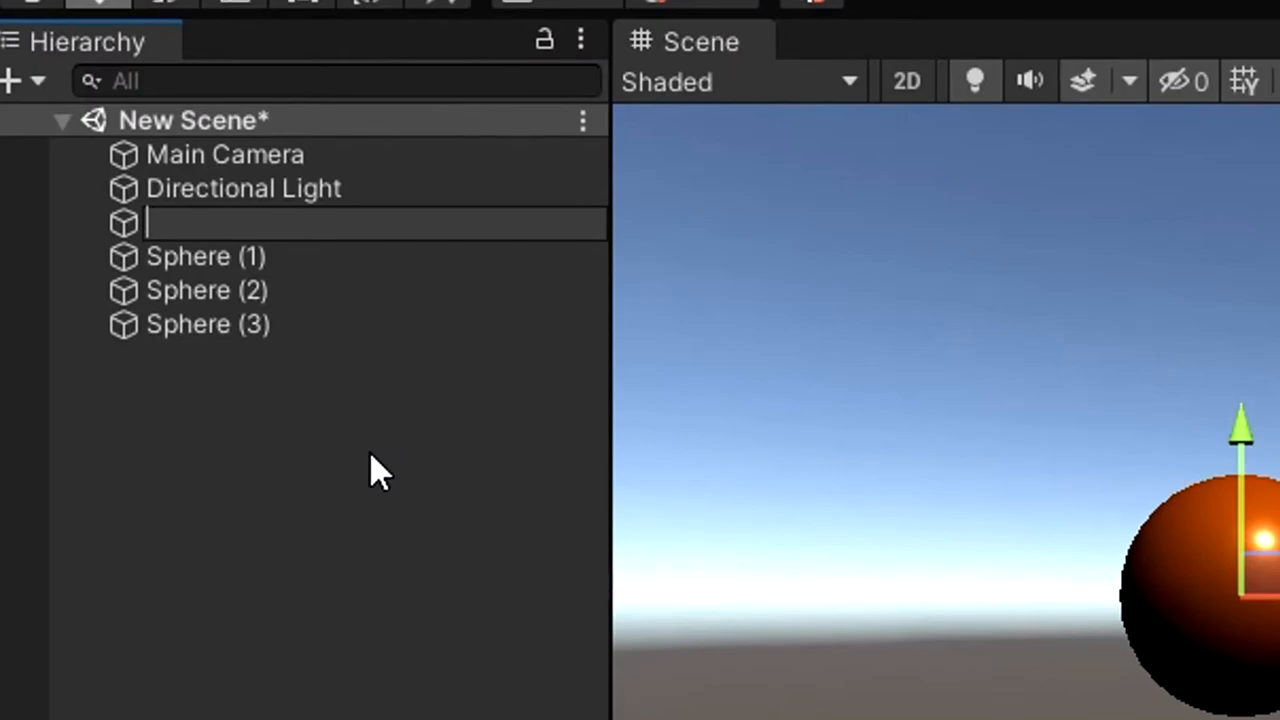
pyautogui.write('M')
pyautogui.write('ain S')
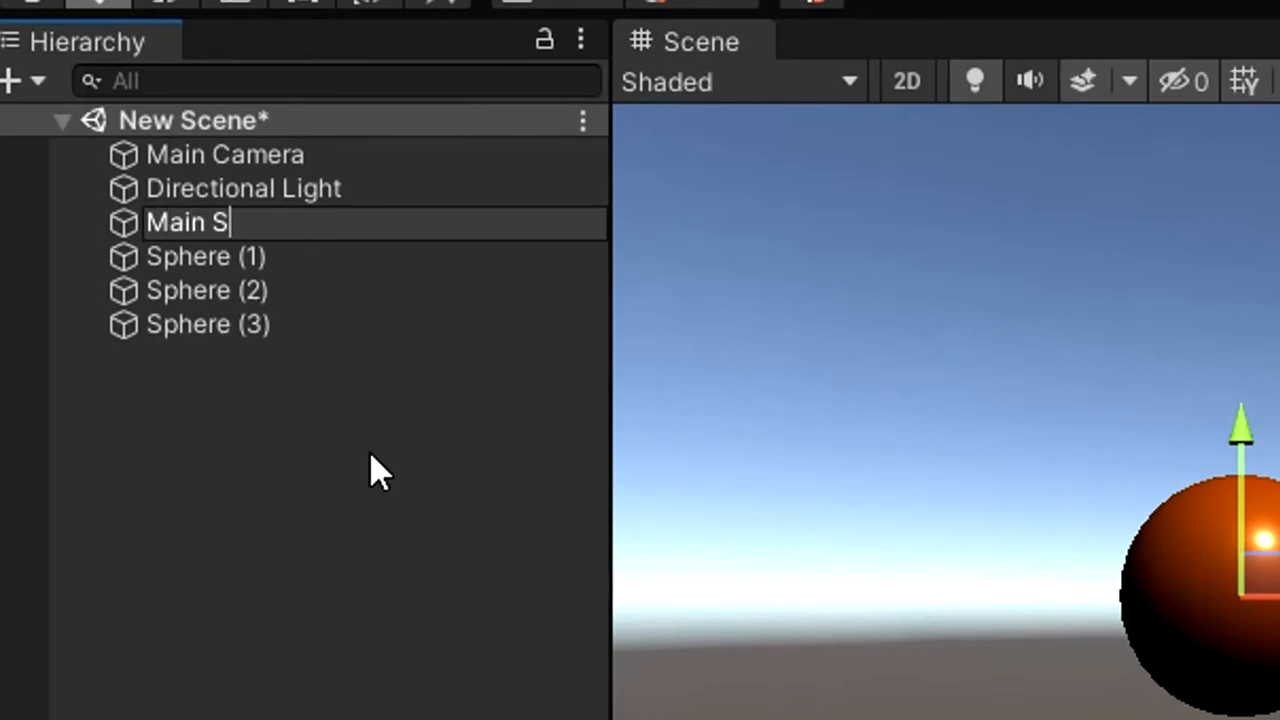
pyautogui.write('peheree')
pyautogui.click(259, 222)
pyautogui.press('BackSpace')
pyautogui.click(318, 222)
pyautogui.press('BackSpace')
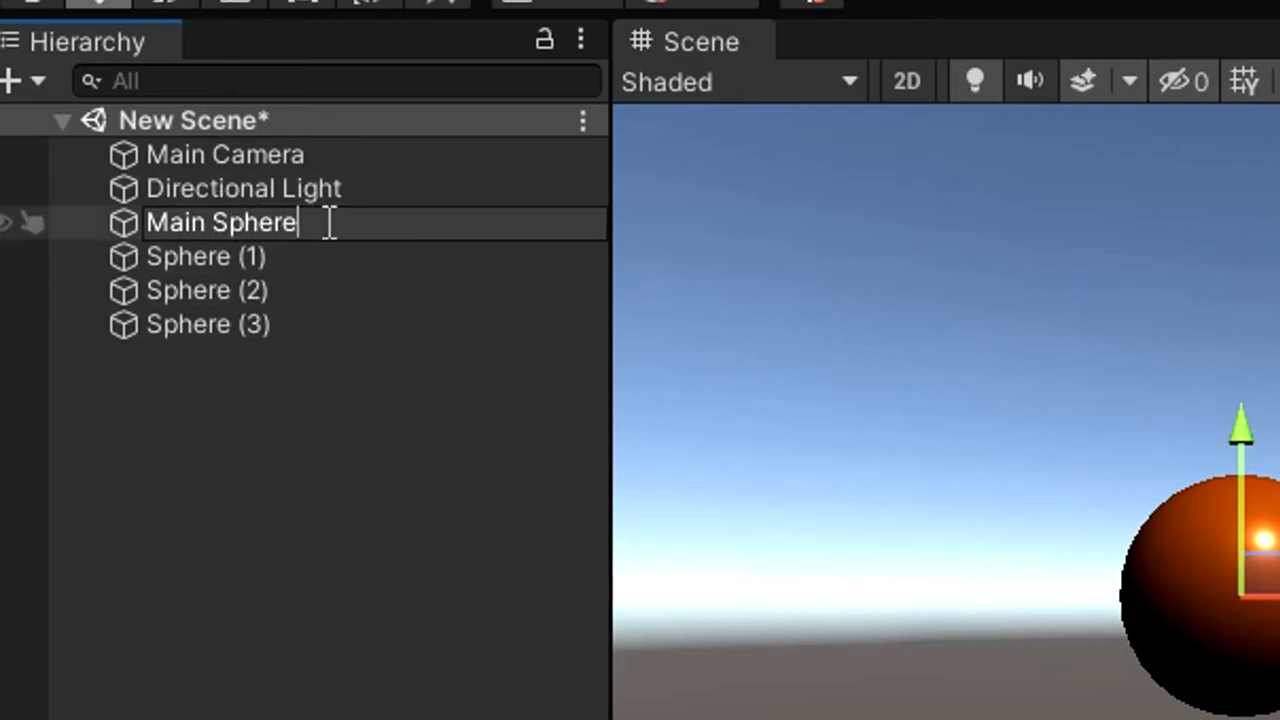
# - Spread the copies apart: Sphere (1) to X about 1.598, Sphere (2) above Main Sphere, and Sphere (3) to X about -1.642
pyautogui.click(150, 258)
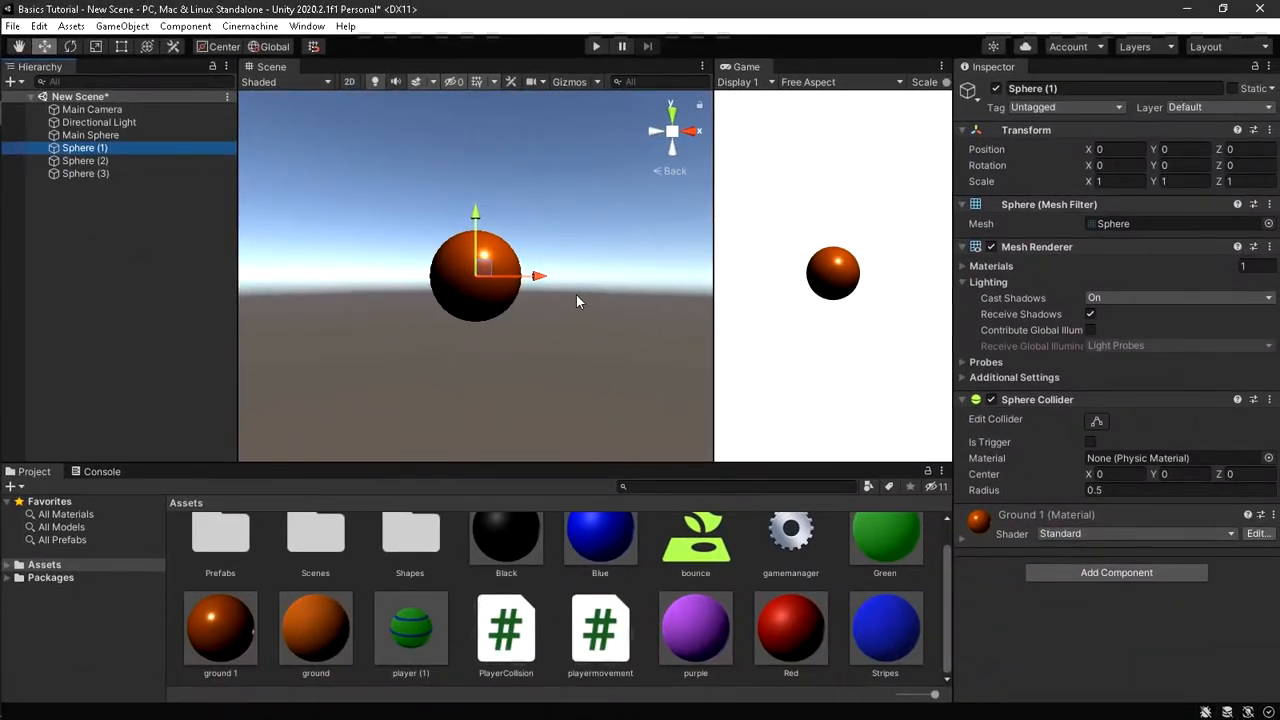
pyautogui.moveTo(536, 276); pyautogui.dragTo(684, 276)
pyautogui.click(150, 161)
pyautogui.moveTo(475, 220); pyautogui.dragTo(477, 118)
pyautogui.click(107, 175)
pyautogui.moveTo(537, 276); pyautogui.dragTo(387, 278)
pyautogui.scroll(-1, 500, 308)
pyautogui.moveTo(506, 308); pyautogui.dragTo(474, 317, button='middle')
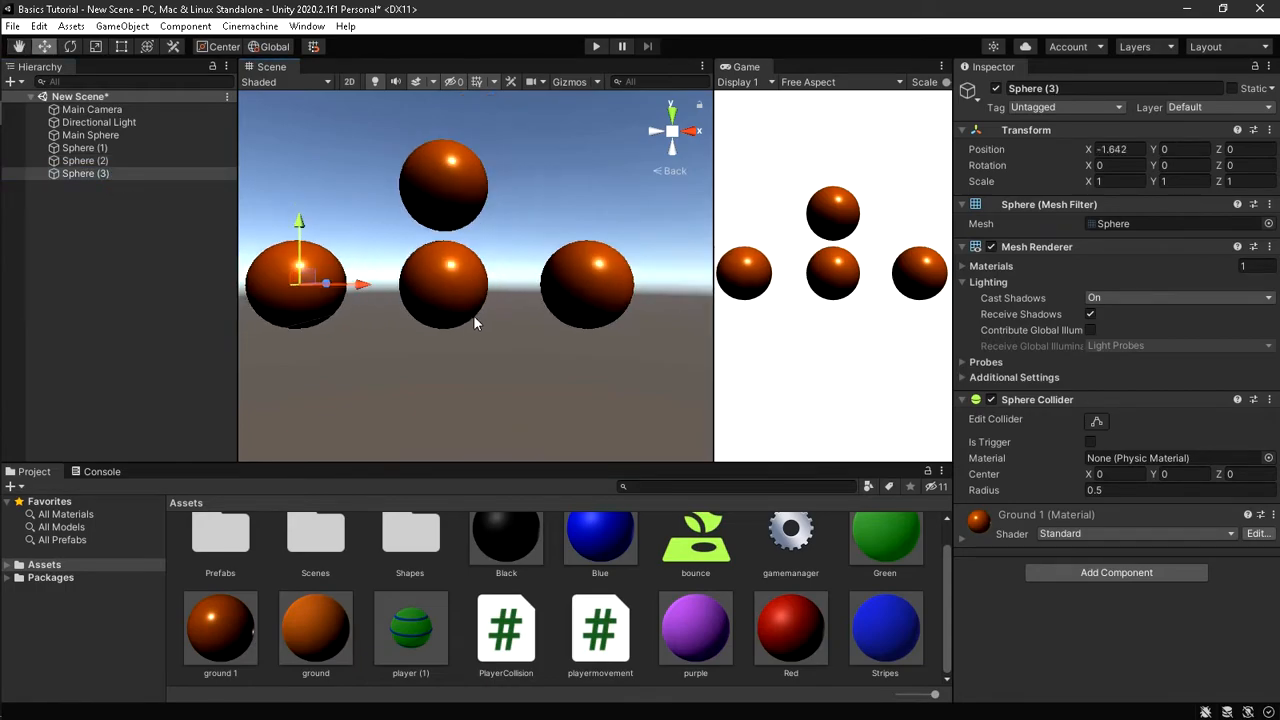
# - Apply the Green material to Main Sphere
pyautogui.click(596, 289)
pyautogui.scroll(3, 480, 319)
pyautogui.scroll(4, 592, 343)
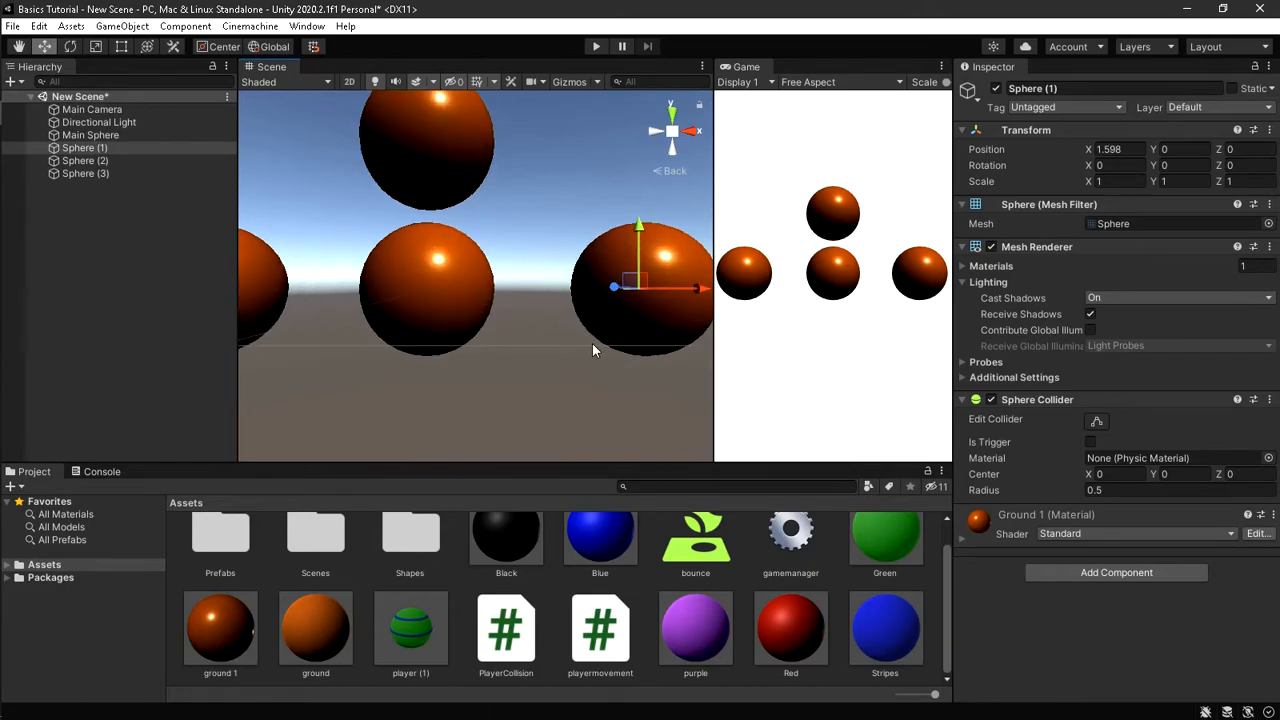
pyautogui.scroll(-7, 590, 345)
pyautogui.moveTo(707, 645); pyautogui.dragTo(631, 564)
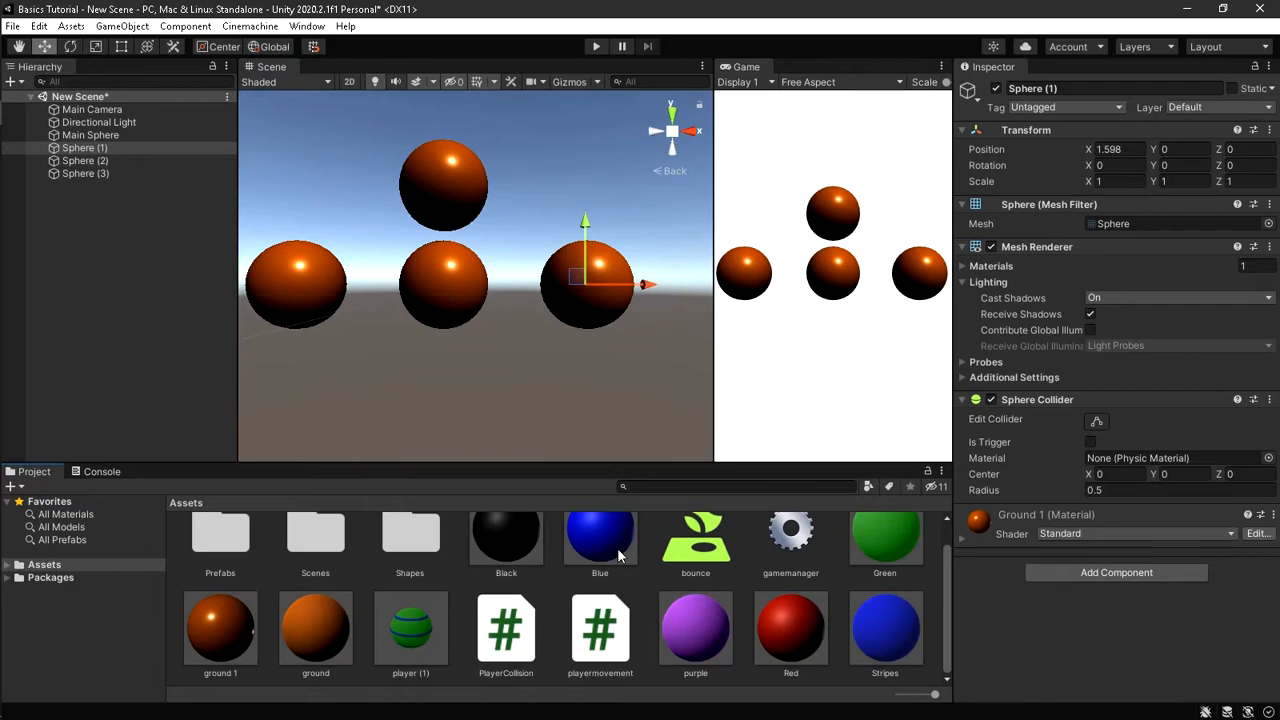
pyautogui.scroll(1, 620, 556)
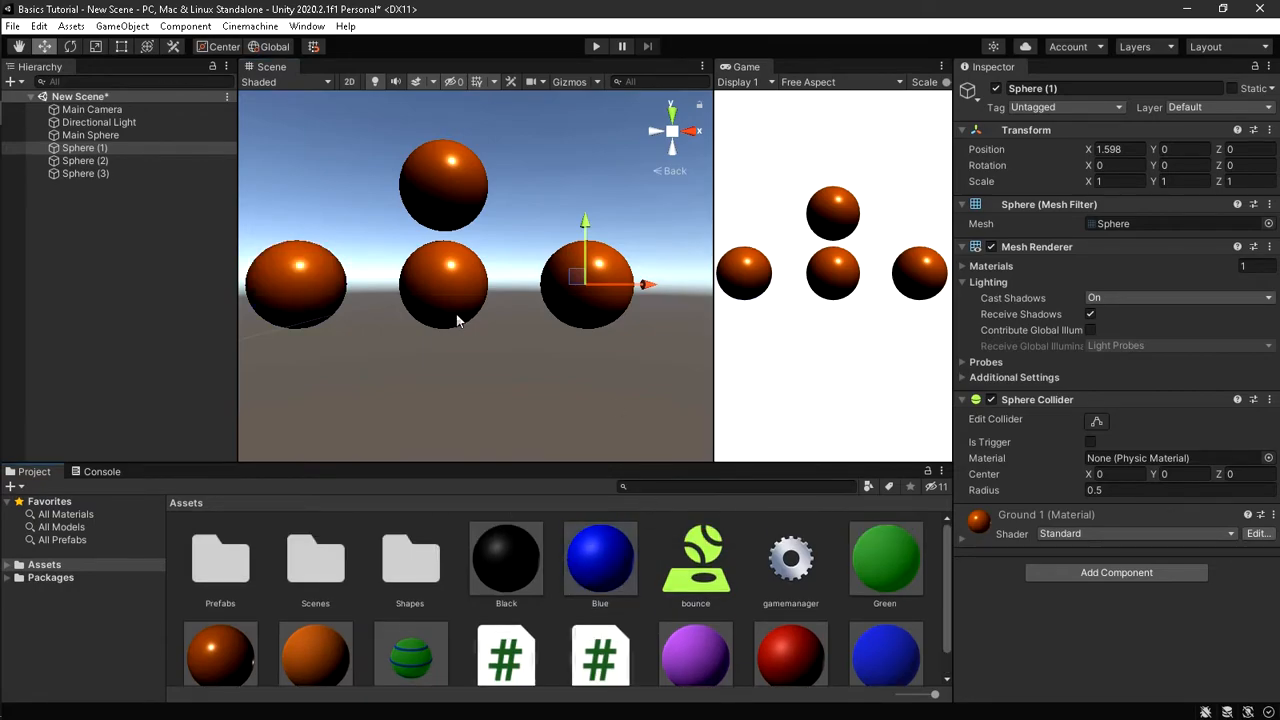
pyautogui.moveTo(853, 589); pyautogui.dragTo(441, 309)
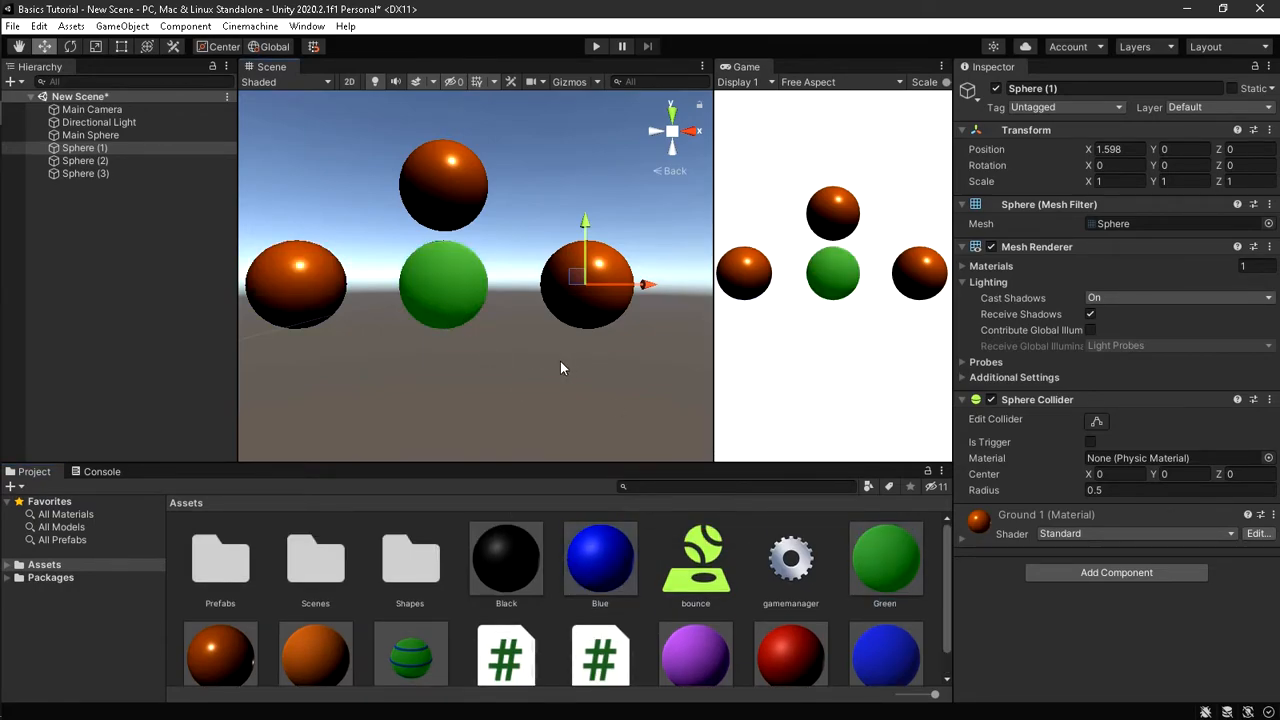
# - Apply the Blue material to Sphere (1), Sphere (2) and Sphere (3)
pyautogui.scroll(-1, 700, 617)
pyautogui.scroll(1, 618, 557)
pyautogui.moveTo(605, 561); pyautogui.dragTo(590, 296)
pyautogui.moveTo(519, 333); pyautogui.dragTo(445, 185)
pyautogui.moveTo(600, 555); pyautogui.dragTo(320, 294)
# - Flatten Sphere (1) with a Y scale of 0.2 and move it closer to Main Sphere, to X about 1.256
pyautogui.scroll(1, 522, 432)
pyautogui.scroll(3, 523, 429)
pyautogui.scroll(-3, 522, 426)
pyautogui.moveTo(561, 394); pyautogui.dragTo(517, 386, button='middle')
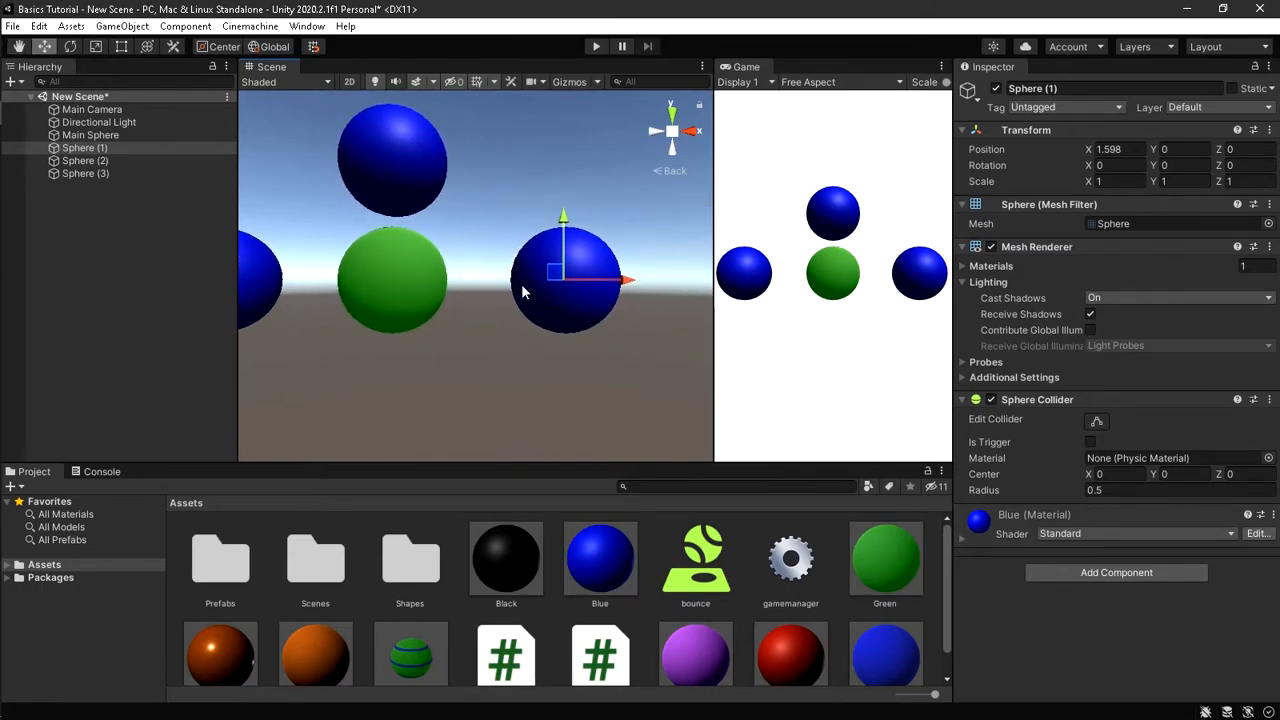
pyautogui.click(1151, 184)
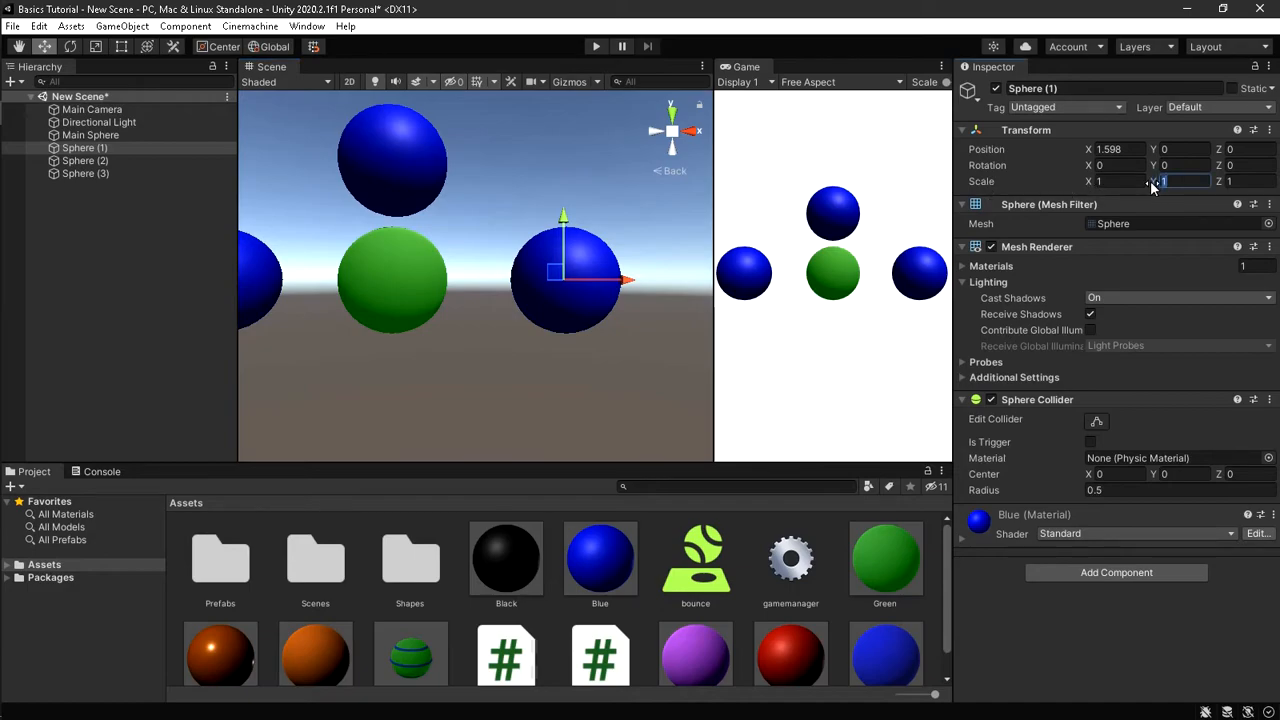
pyautogui.write('0.2')
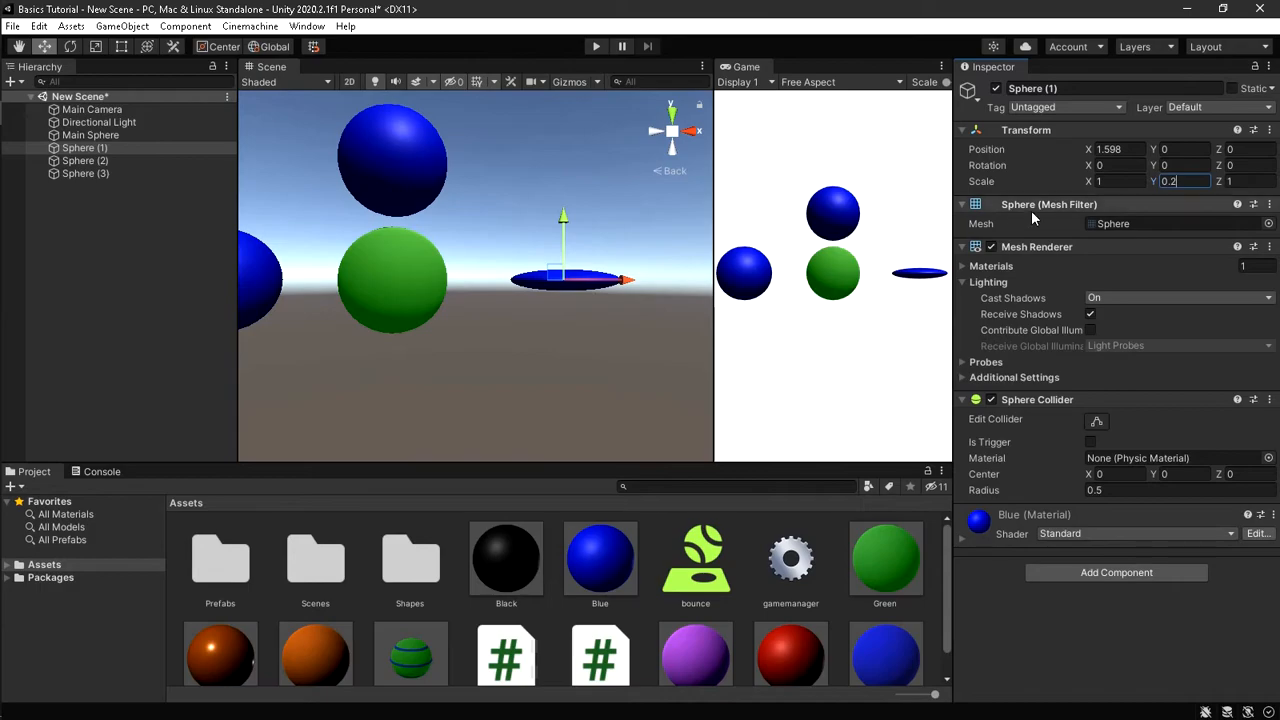
pyautogui.moveTo(617, 285); pyautogui.dragTo(591, 262)
# - Set the X scale of Sphere (1) to 1.05, slightly wider than Main Sphere
pyautogui.click(96, 136)
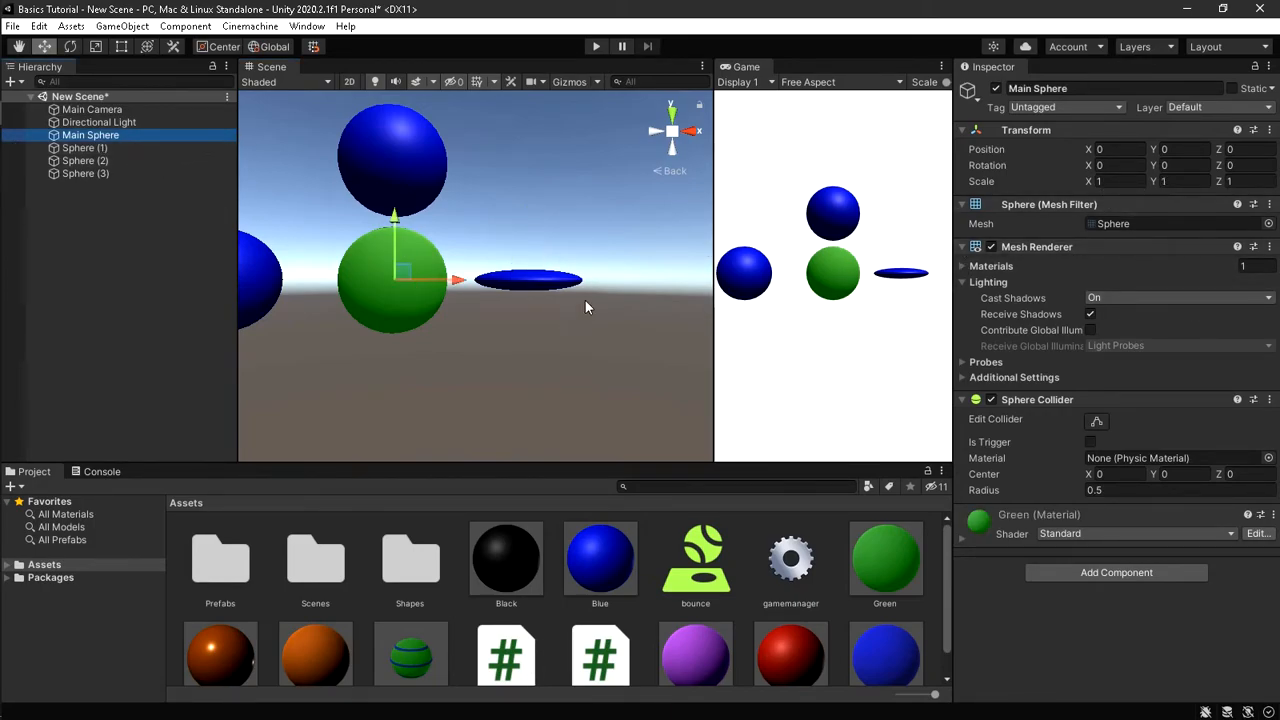
pyautogui.click(541, 283)
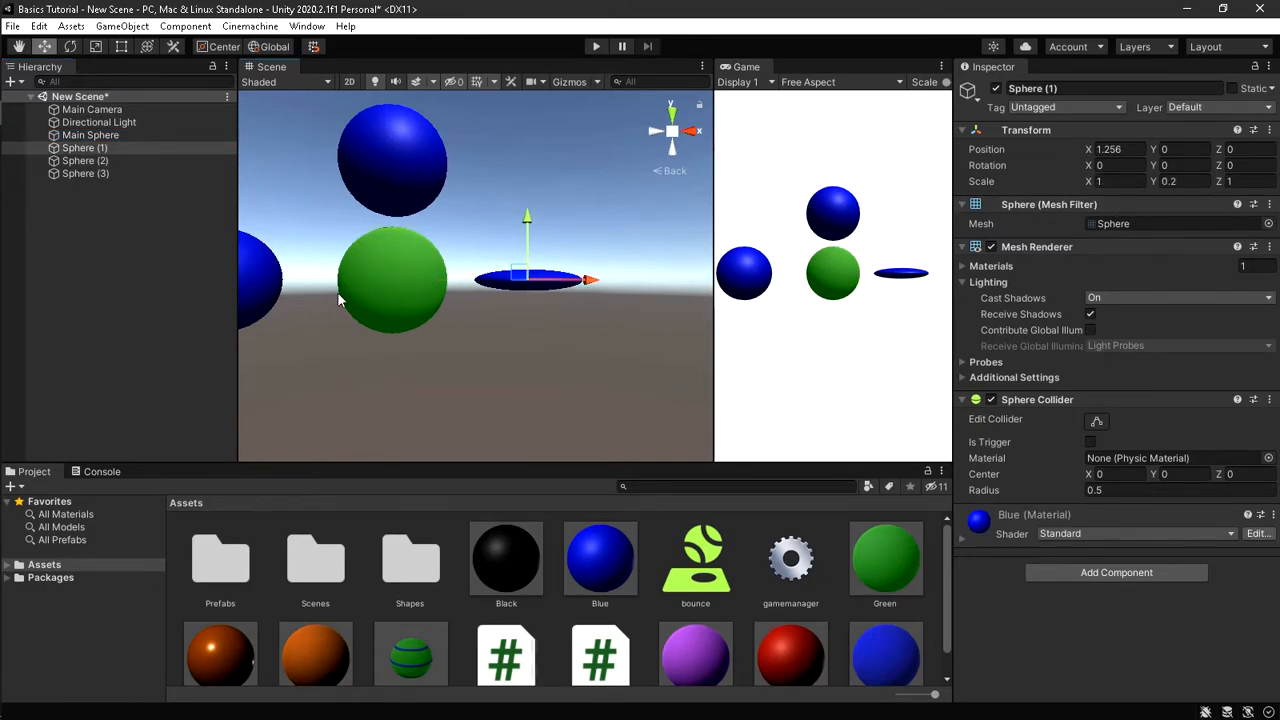
pyautogui.click(1090, 183)
pyautogui.write('1.05')
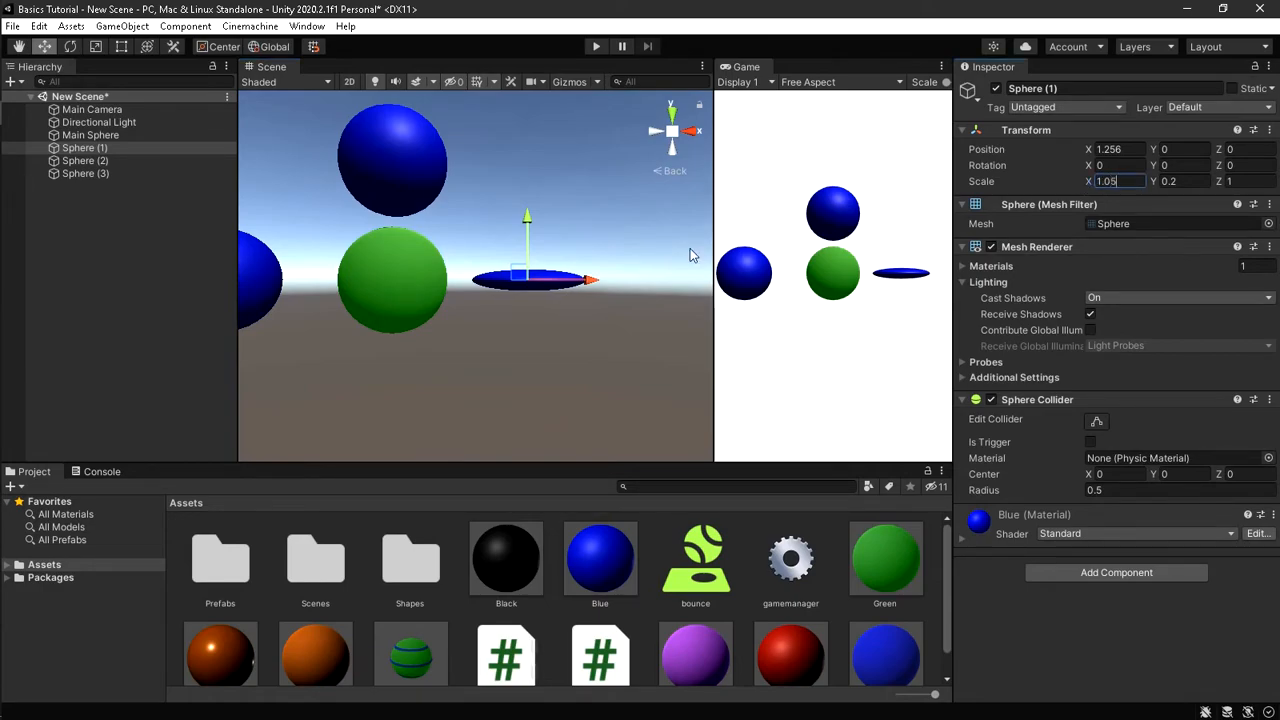
# - Move Sphere (1) along the X axis into the centre of Main Sphere, to X position 0
pyautogui.moveTo(590, 283); pyautogui.dragTo(457, 278)
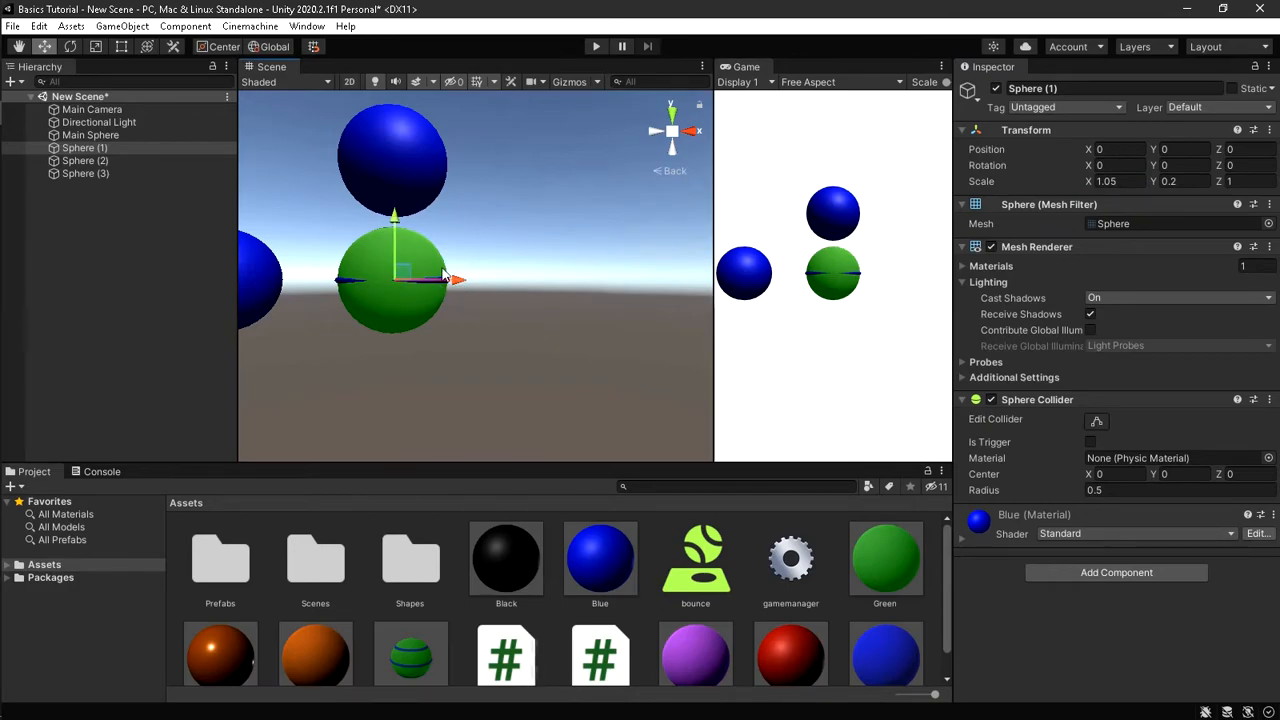
pyautogui.click(657, 132)
pyautogui.click(656, 130)
pyautogui.click(655, 132)
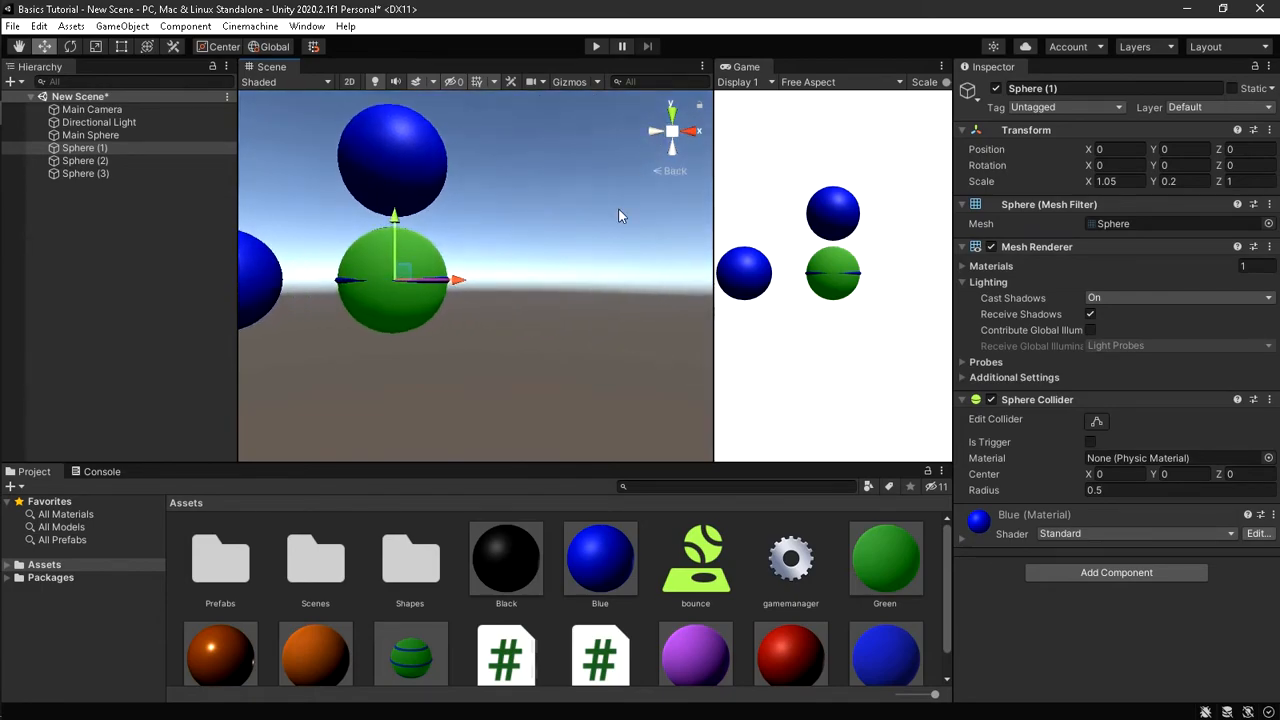
# - Set the Z scale of Sphere (1) to 1.05 so the stripe wraps all the way around Main Sphere
pyautogui.click(1230, 181)
pyautogui.write('.05')
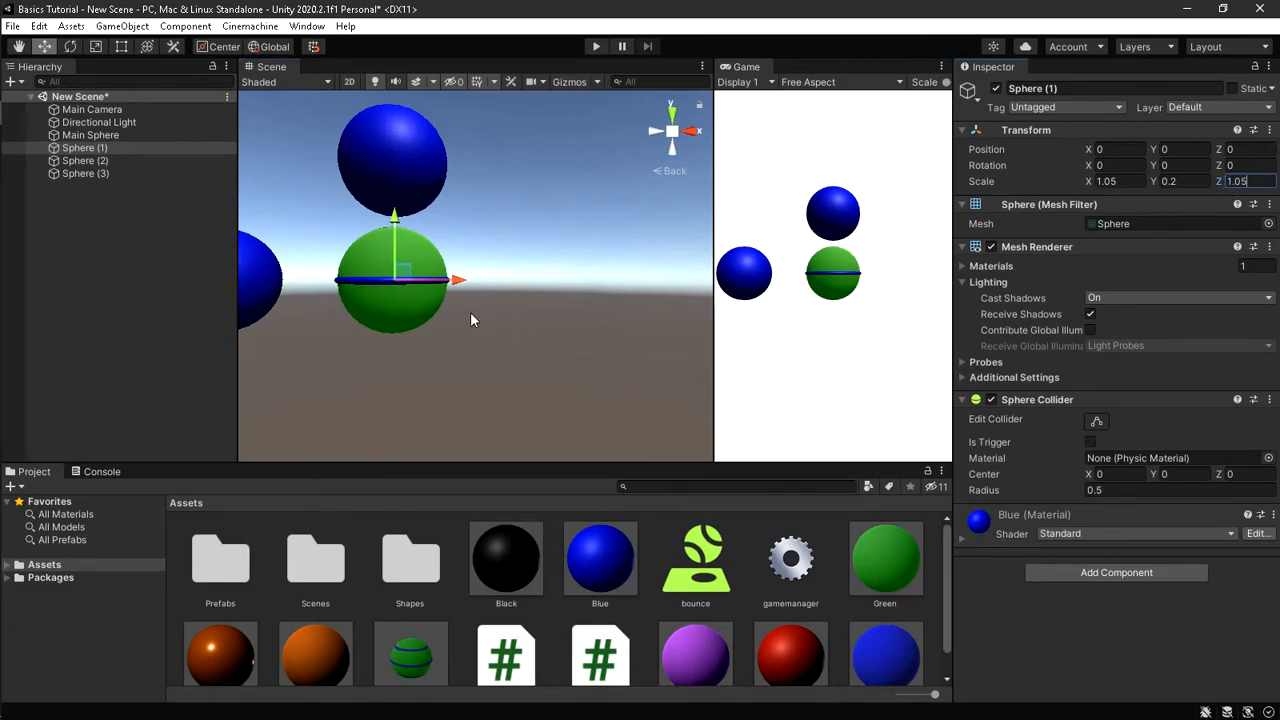
pyautogui.scroll(3, 468, 320)
pyautogui.scroll(-2, 450, 318)
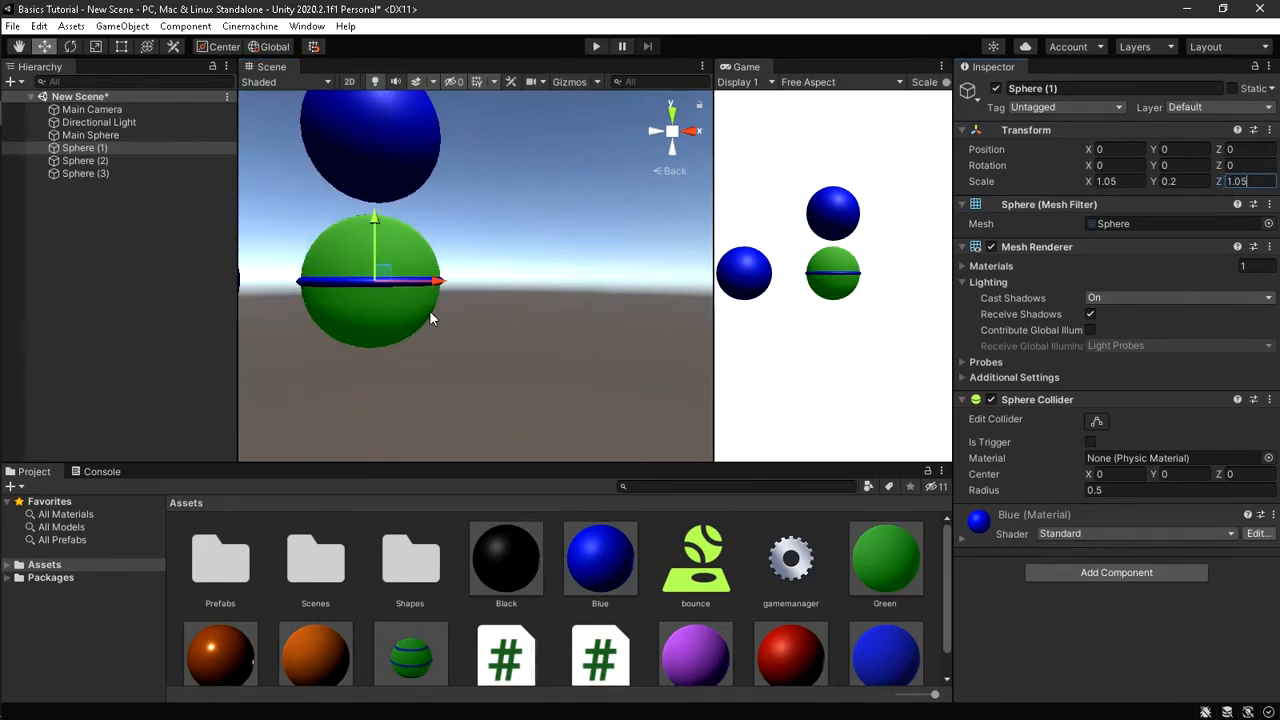
pyautogui.click(653, 132)
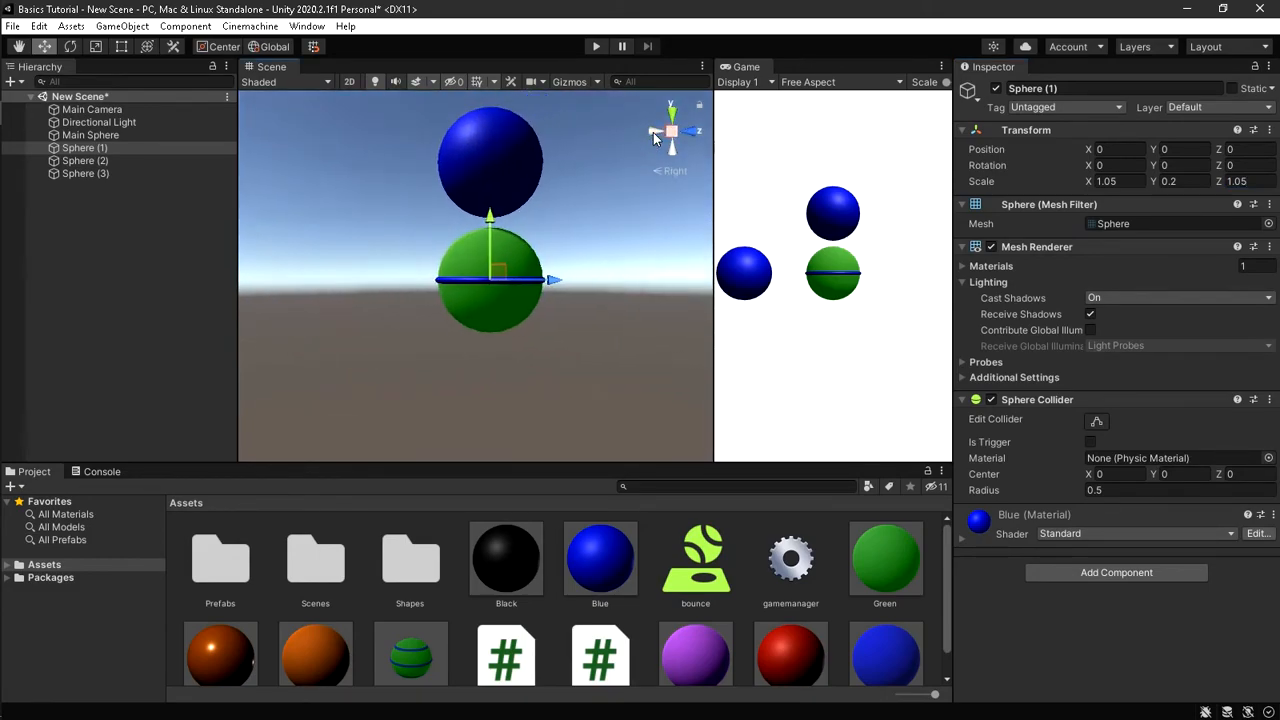
pyautogui.click(653, 132)
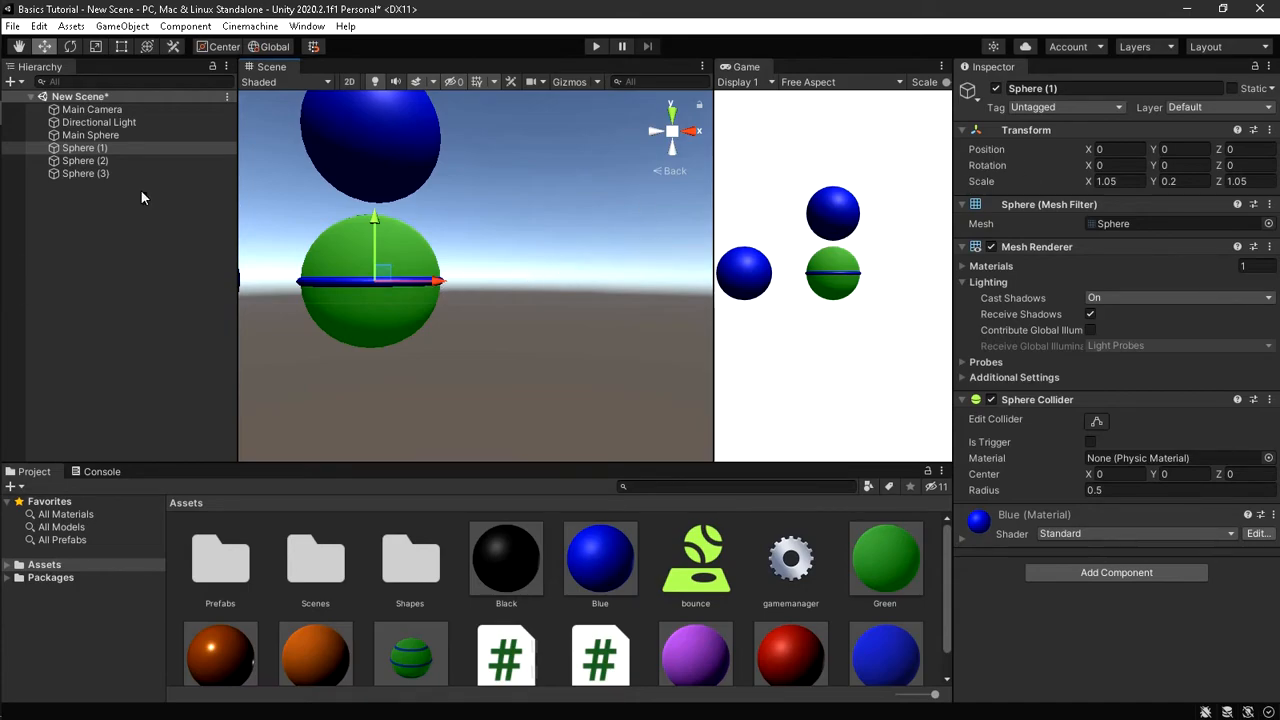
# - Make Sphere (1) a child of Main Sphere
pyautogui.click(88, 150)
pyautogui.moveTo(91, 150); pyautogui.dragTo(90, 136)
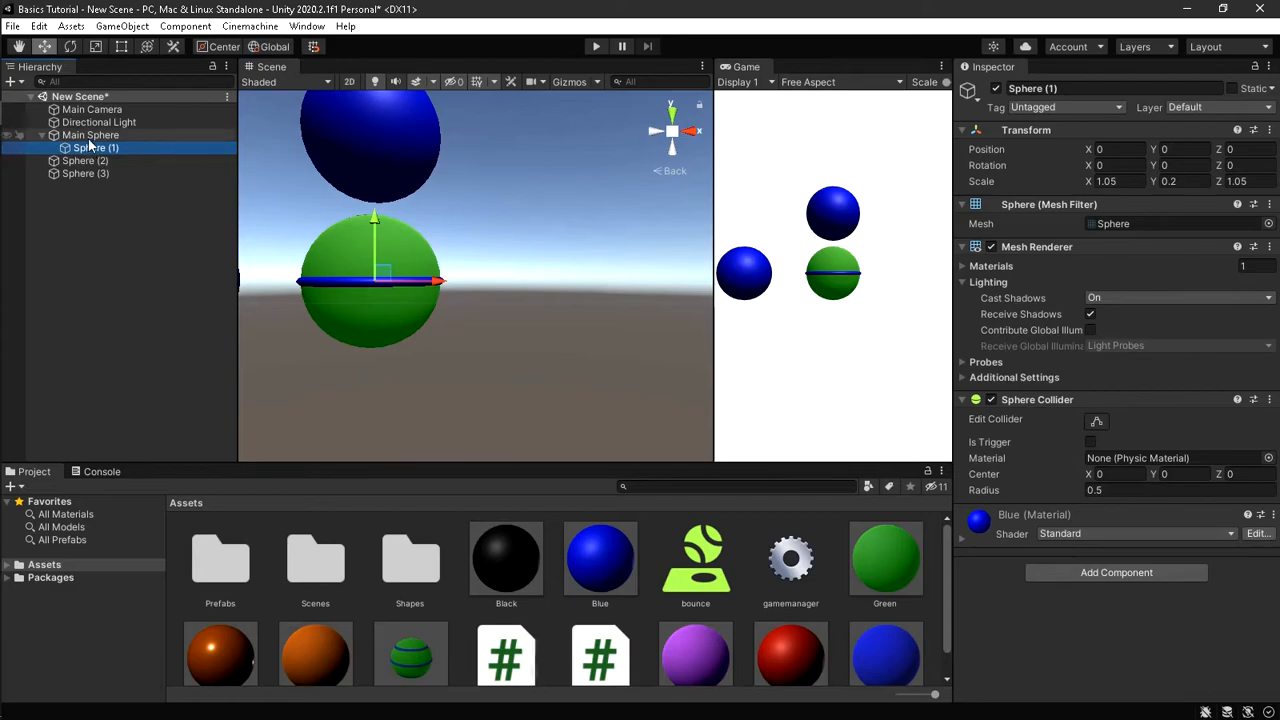
pyautogui.doubleClick(94, 147)
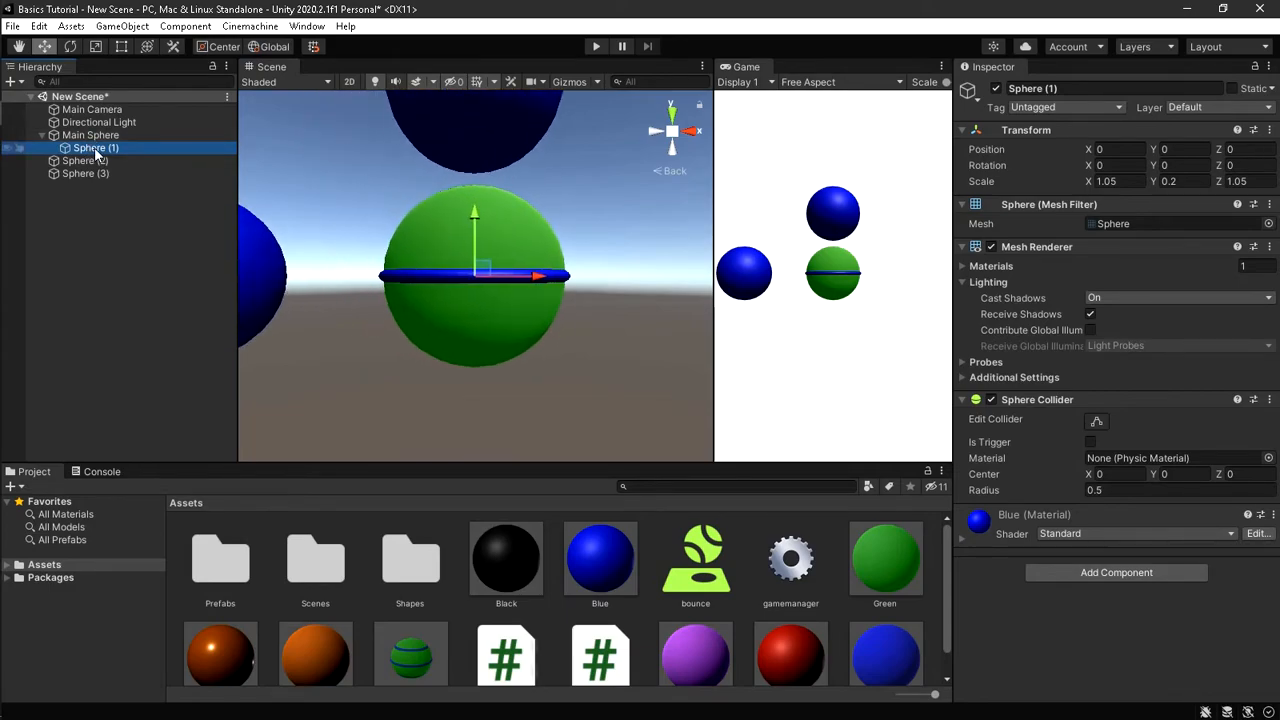
pyautogui.click(1041, 143)
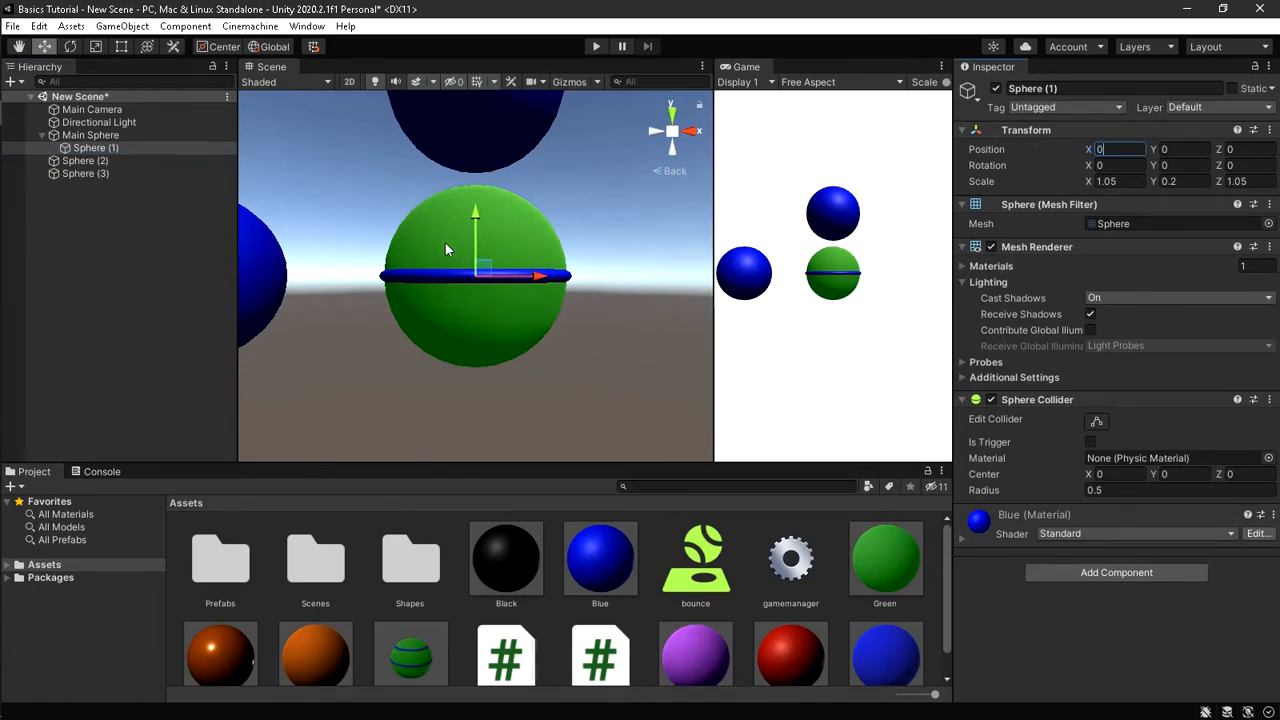
pyautogui.click(526, 235)
# - Flatten Sphere (2) by setting its Y scale to 0.2
pyautogui.click(95, 161)
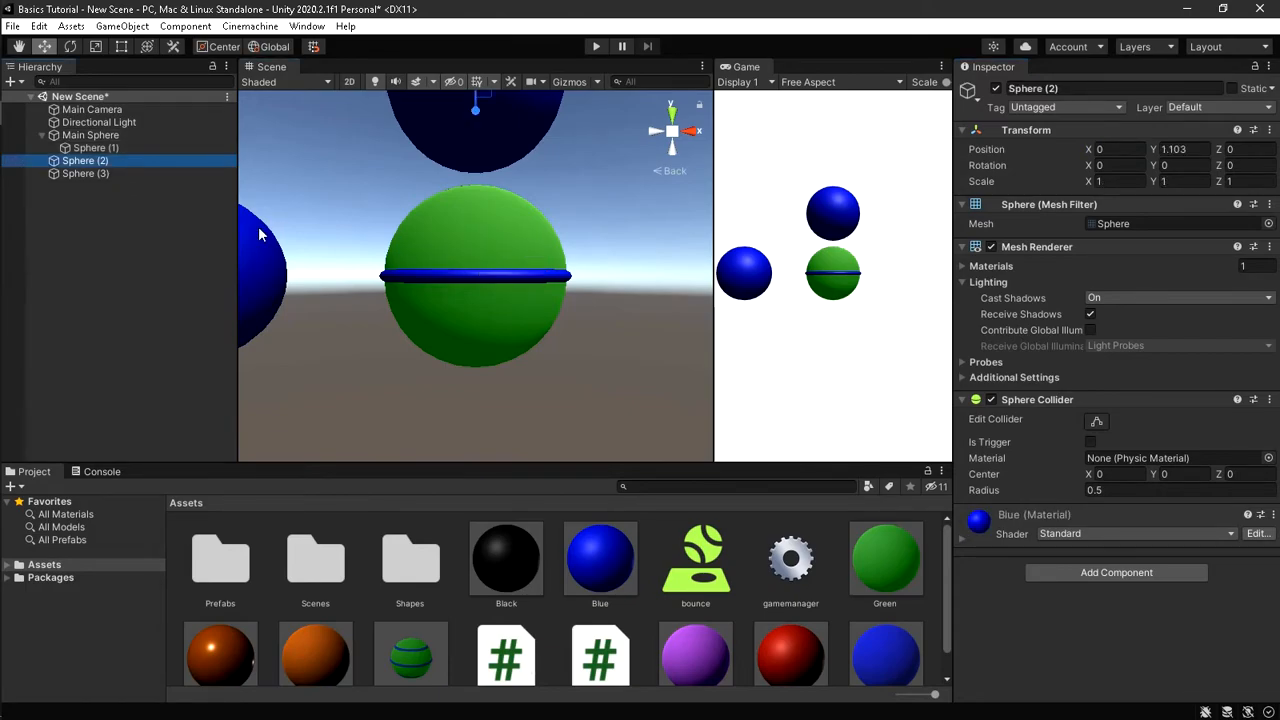
pyautogui.press('f')
pyautogui.moveTo(485, 214); pyautogui.dragTo(521, 256, button='middle')
pyautogui.scroll(2, 484, 292)
pyautogui.scroll(5, 486, 292)
pyautogui.moveTo(565, 295); pyautogui.dragTo(566, 258, button='middle')
pyautogui.click(1172, 181)
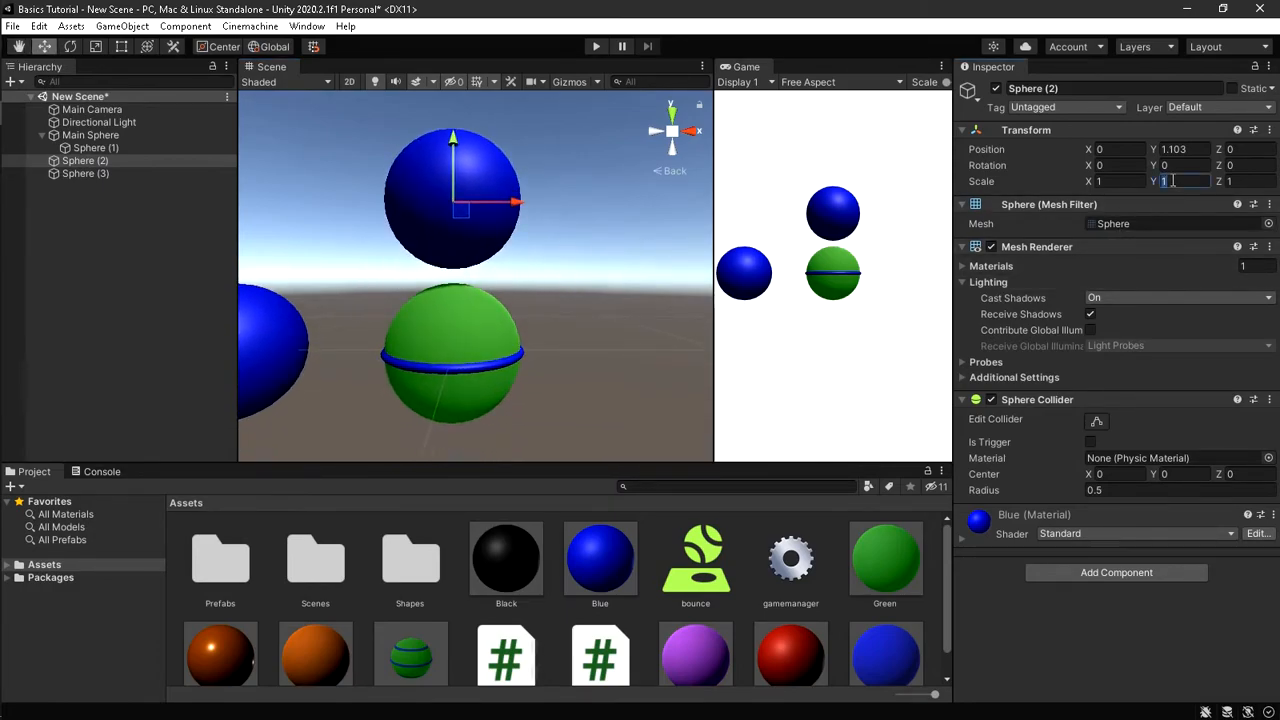
pyautogui.write('0.2')
pyautogui.moveTo(414, 249); pyautogui.dragTo(447, 233, button='middle')
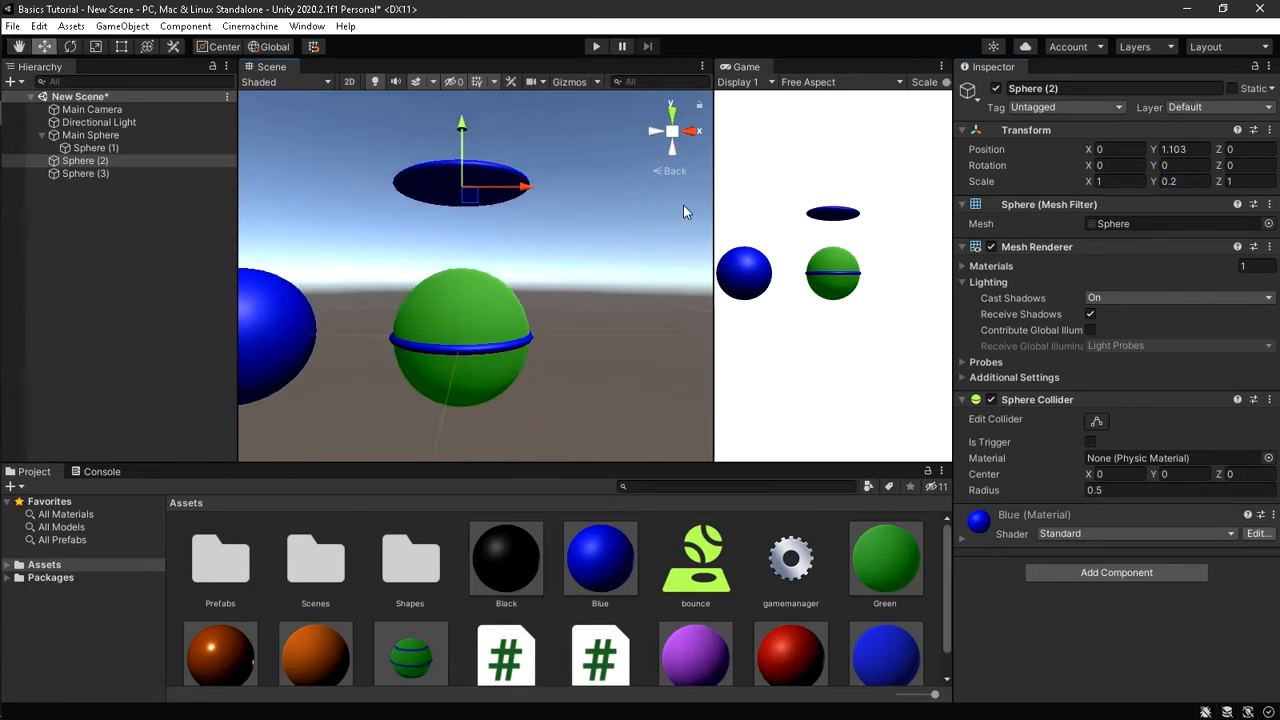
# - Set the X and Z scales of Sphere (2) to 0.9
pyautogui.moveTo(492, 287); pyautogui.dragTo(474, 254, button='middle')
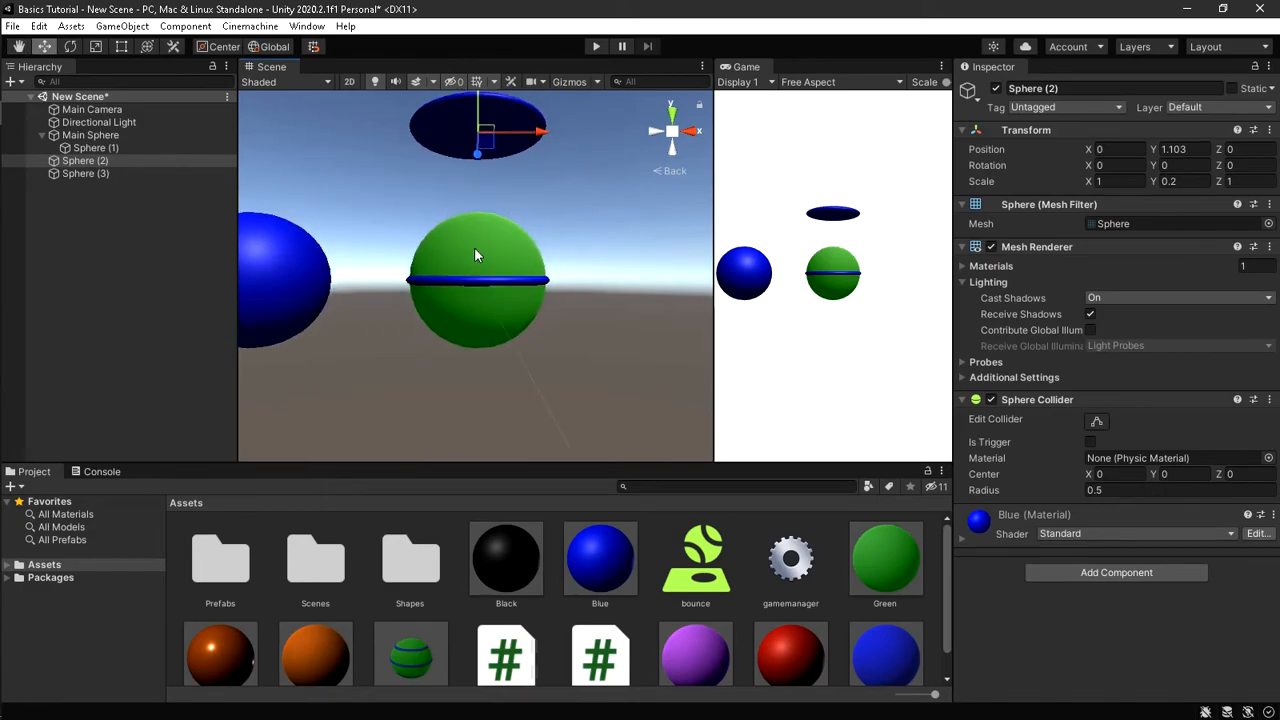
pyautogui.click(427, 280)
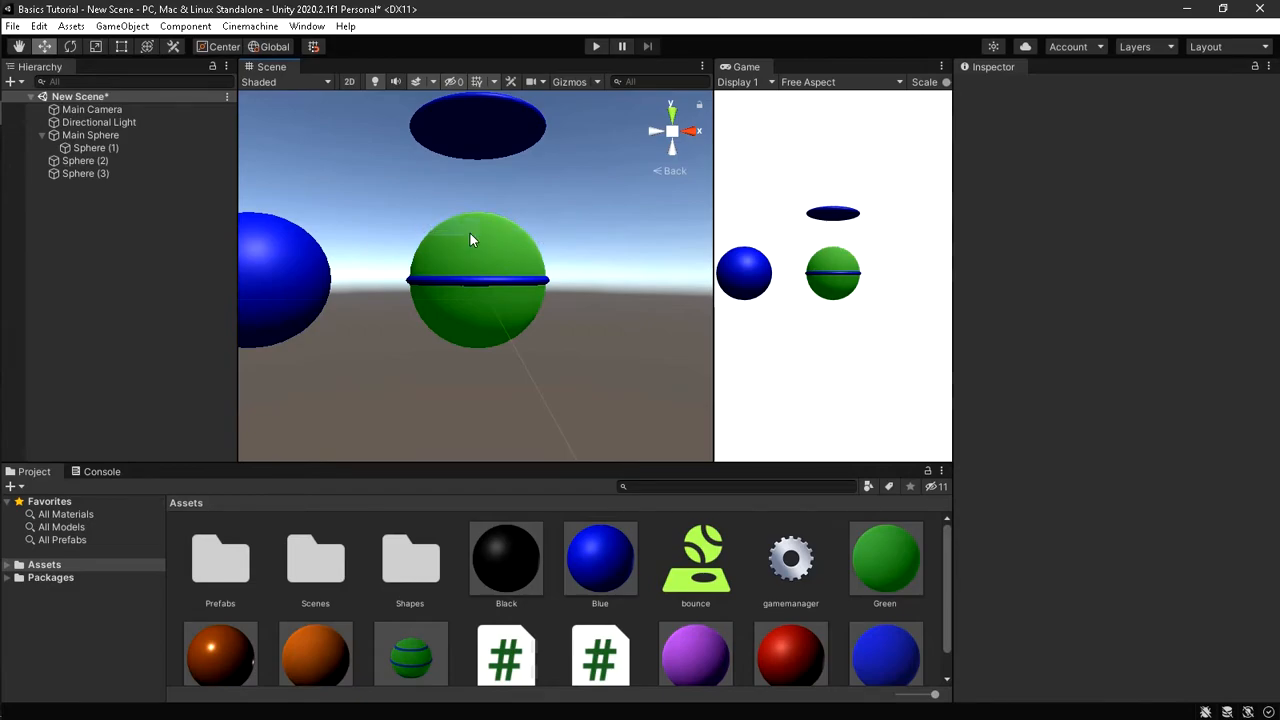
pyautogui.scroll(3, 535, 250)
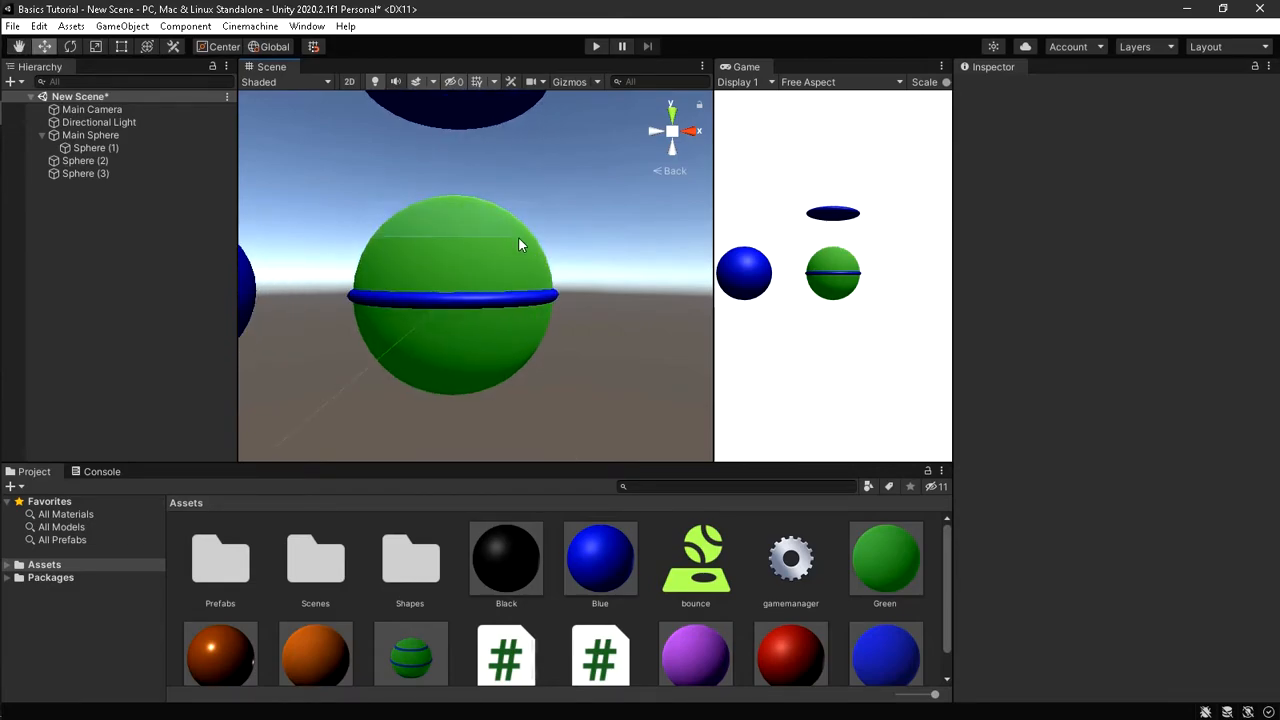
pyautogui.scroll(-10, 421, 278)
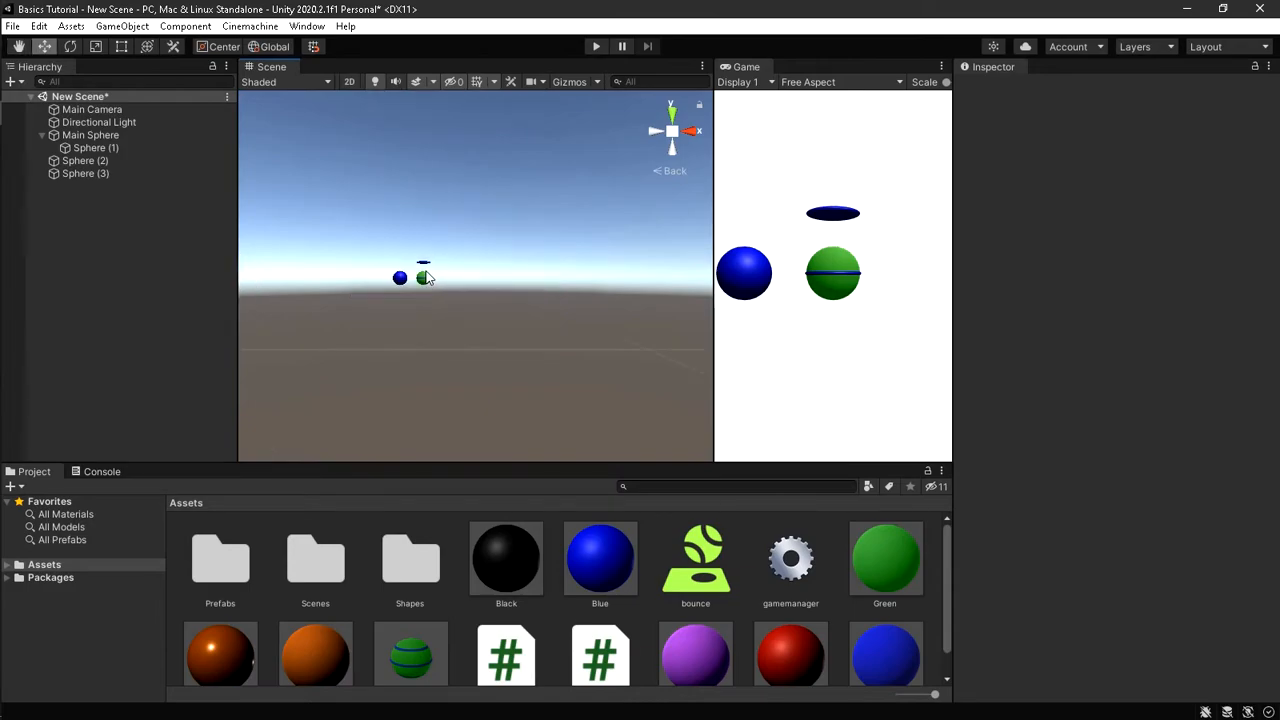
pyautogui.doubleClick(131, 161)
pyautogui.scroll(-8, 450, 290)
pyautogui.moveTo(450, 292); pyautogui.dragTo(434, 229, button='middle')
pyautogui.scroll(6, 434, 230)
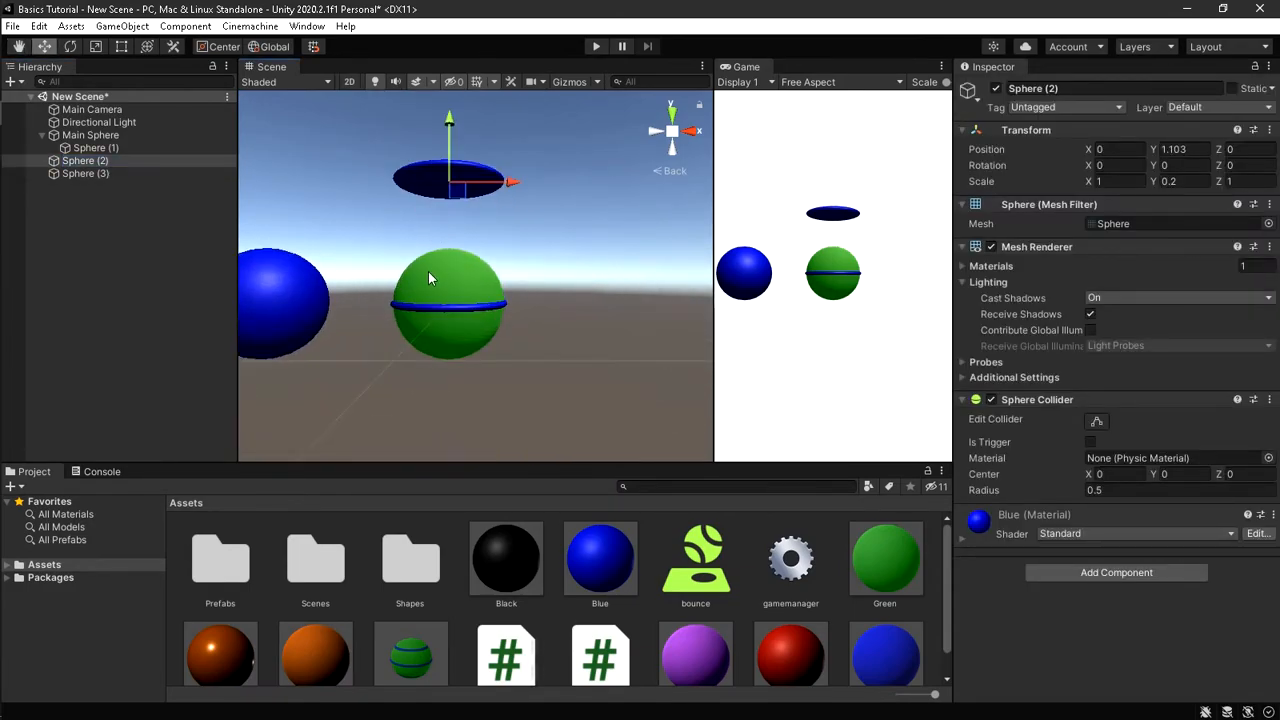
pyautogui.click(1100, 181)
pyautogui.write('0.9')
pyautogui.click(1243, 181)
pyautogui.write('0.9')
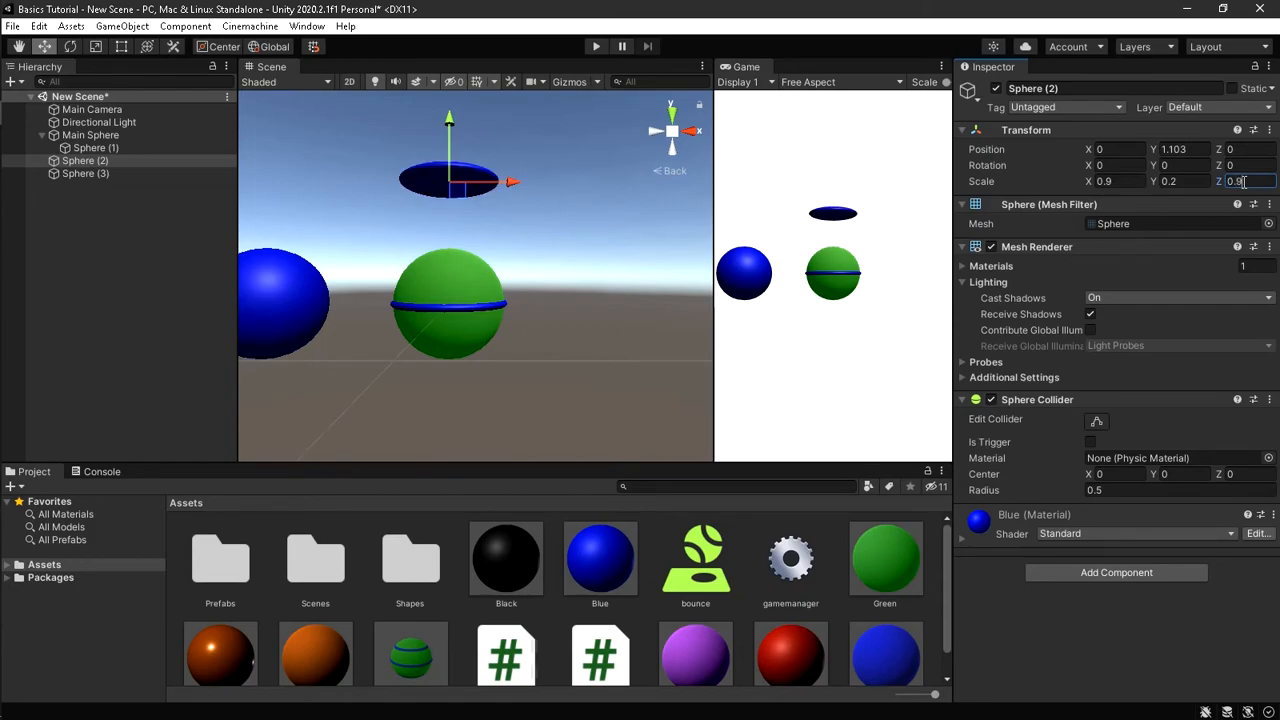
# - Make Sphere (2) a child of Main Sphere and set its Y position to 0
pyautogui.moveTo(84, 165); pyautogui.dragTo(88, 136)
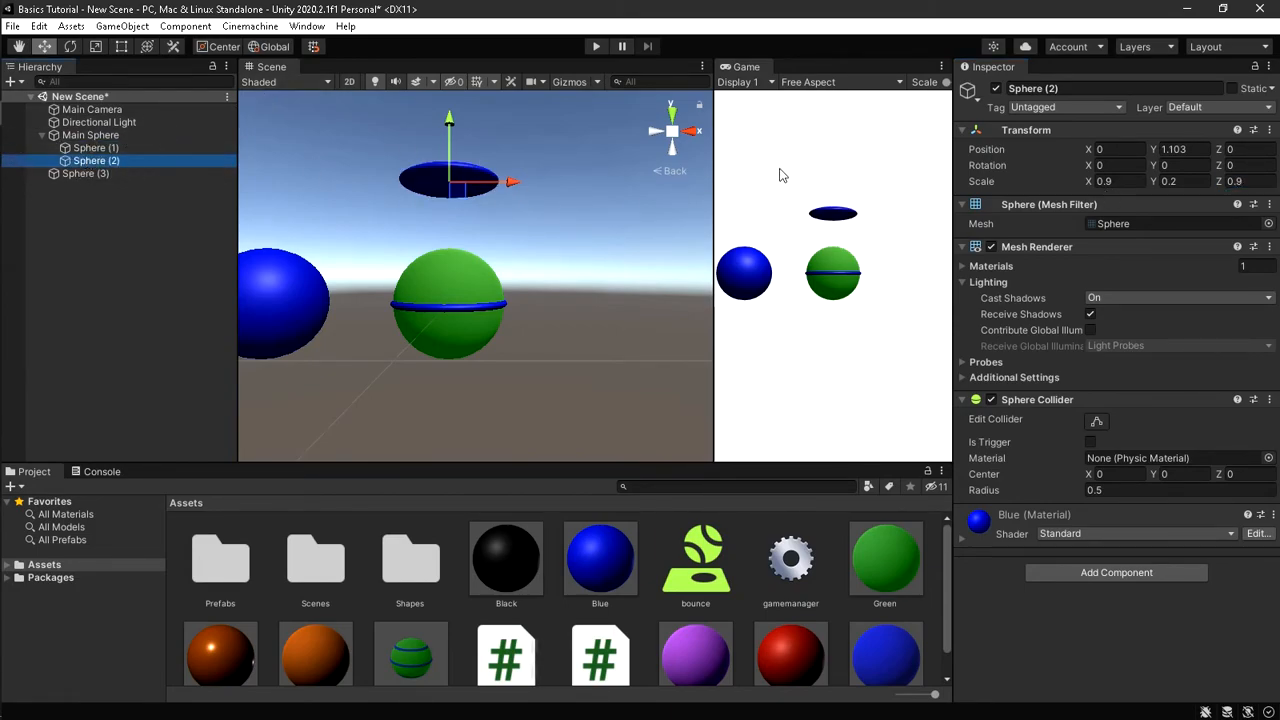
pyautogui.click(1100, 149)
pyautogui.press('Tab')
pyautogui.write('0')
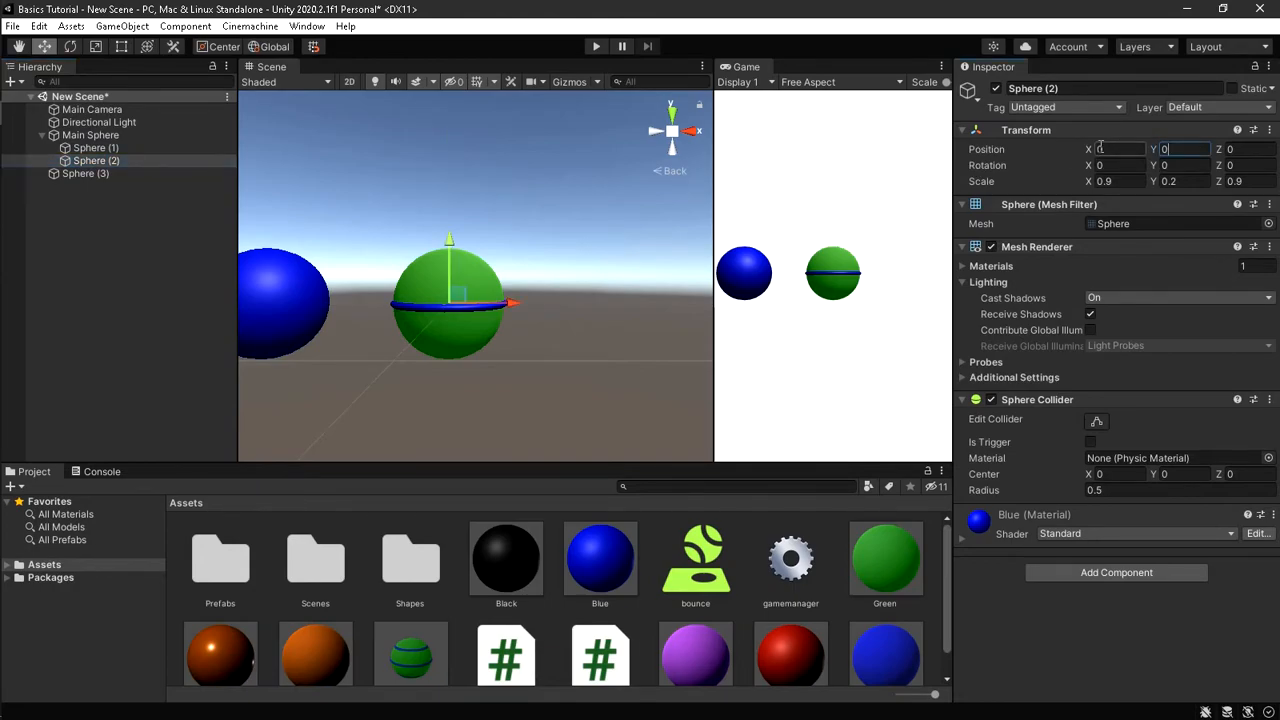
pyautogui.scroll(5, 531, 320)
pyautogui.moveTo(531, 320); pyautogui.dragTo(668, 319, button='middle')
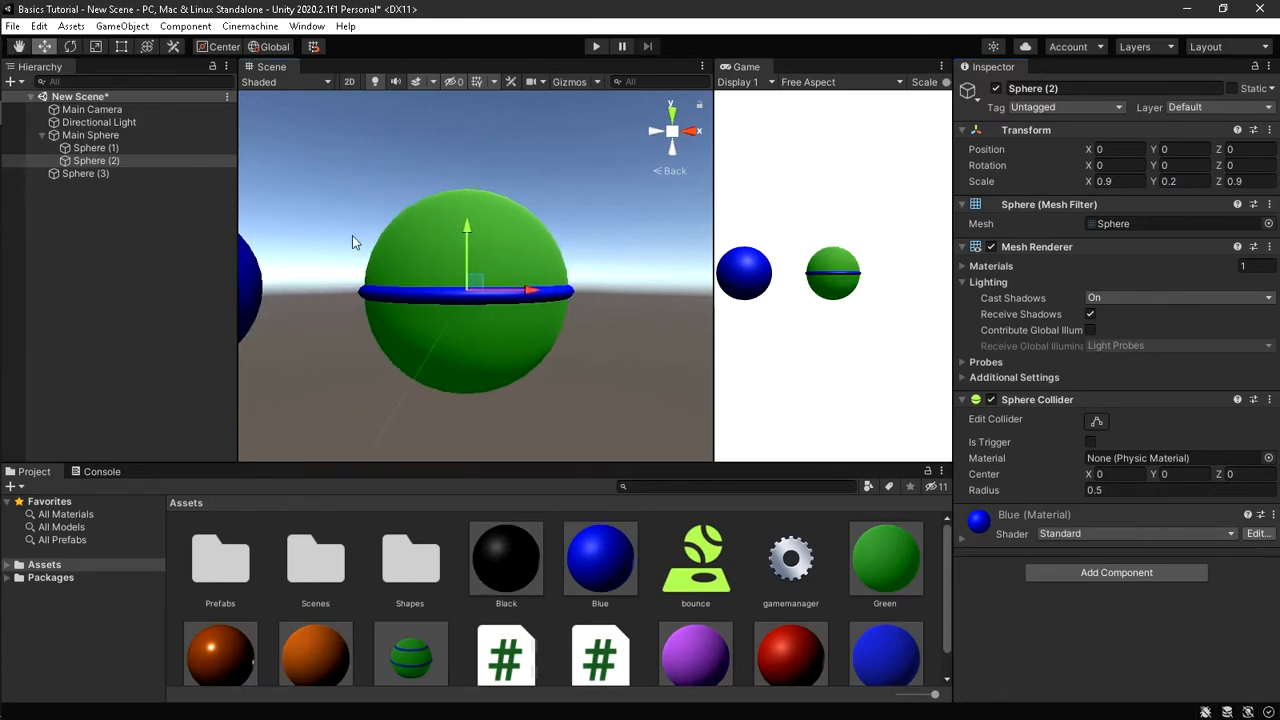
# - Raise Sphere (2) to a Y position of about 0.303 as a stripe on the upper part of Main Sphere
pyautogui.doubleClick(83, 160)
pyautogui.moveTo(476, 210); pyautogui.dragTo(480, 163)
pyautogui.moveTo(513, 243); pyautogui.dragTo(481, 428, button='middle')
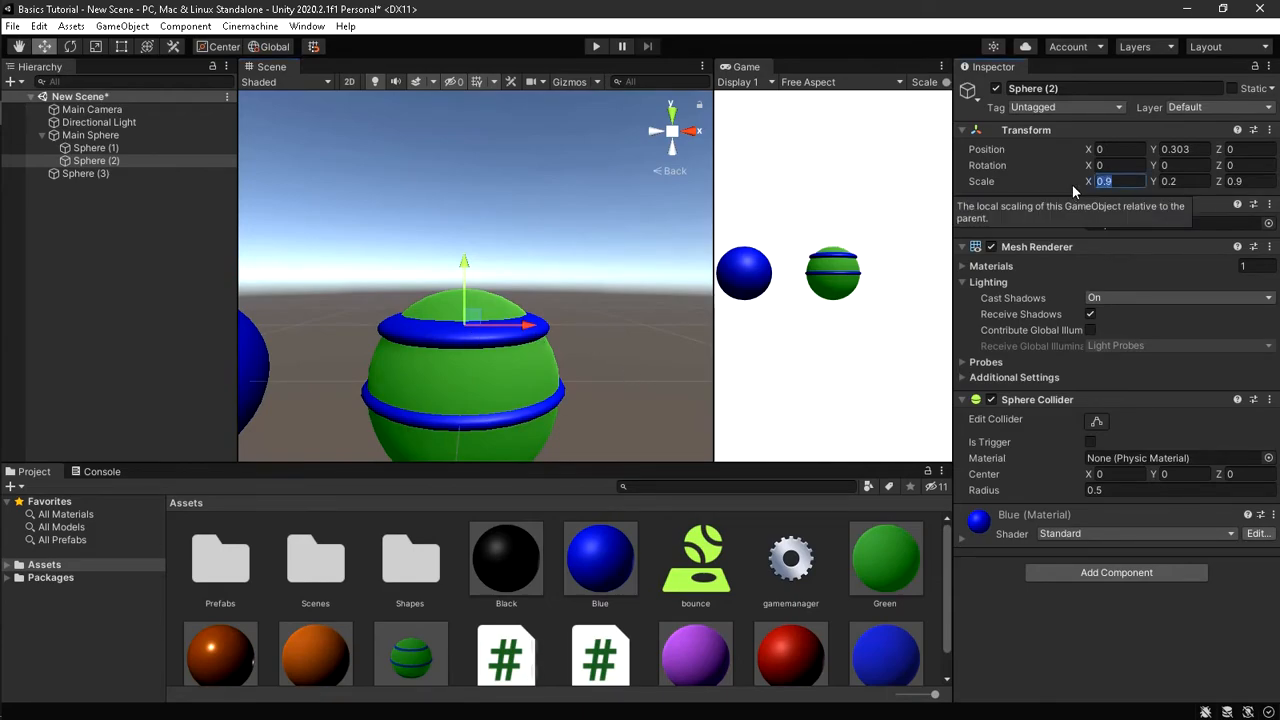
# - Set the X and Z scales of Sphere (2) to 0.8 so it forms a thin upper stripe
pyautogui.write('0.8')
pyautogui.press('Return')
pyautogui.doubleClick(1253, 181)
pyautogui.write('0.8')
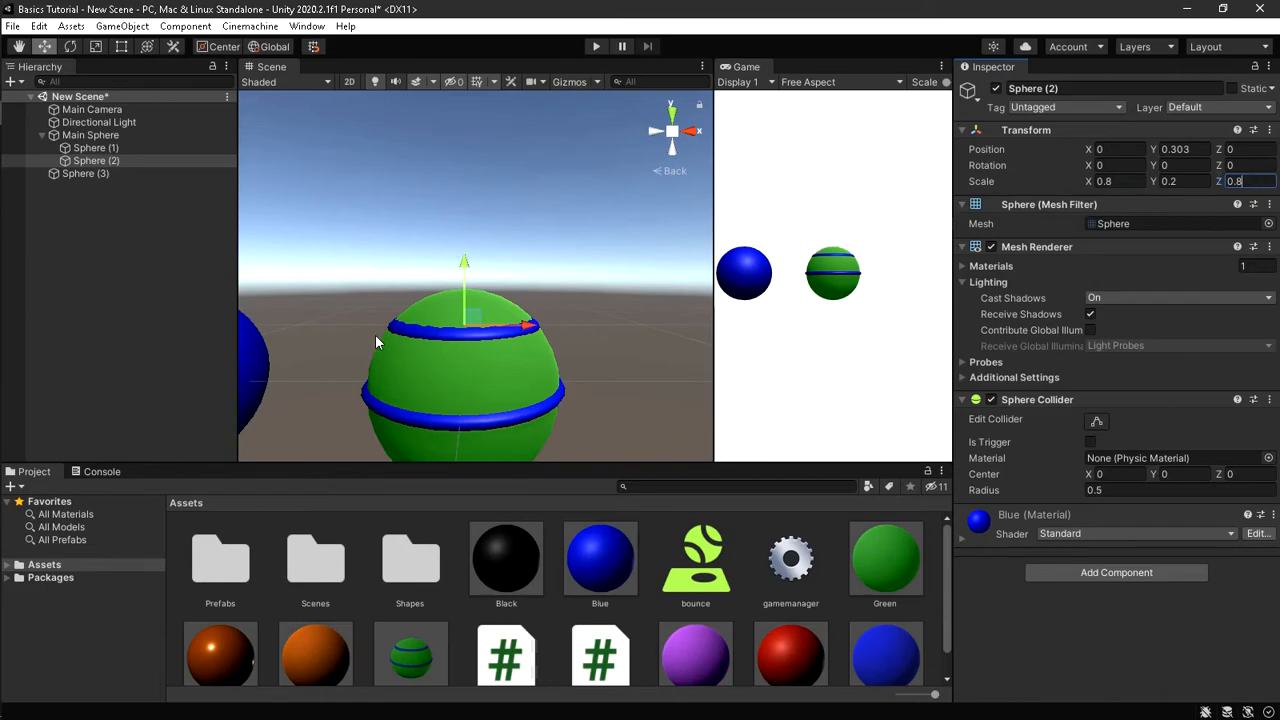
pyautogui.moveTo(375, 334); pyautogui.dragTo(482, 368, button='middle')
pyautogui.scroll(2, 537, 308)
pyautogui.scroll(-1, 534, 290)
pyautogui.moveTo(554, 283)
pyautogui.mouseDown(button='right')
pyautogui.moveTo(523, 374)
pyautogui.moveTo(549, 319)
pyautogui.moveTo(545, 273)
pyautogui.moveTo(571, 294)
pyautogui.moveTo(540, 285)
pyautogui.mouseUp(button='right')
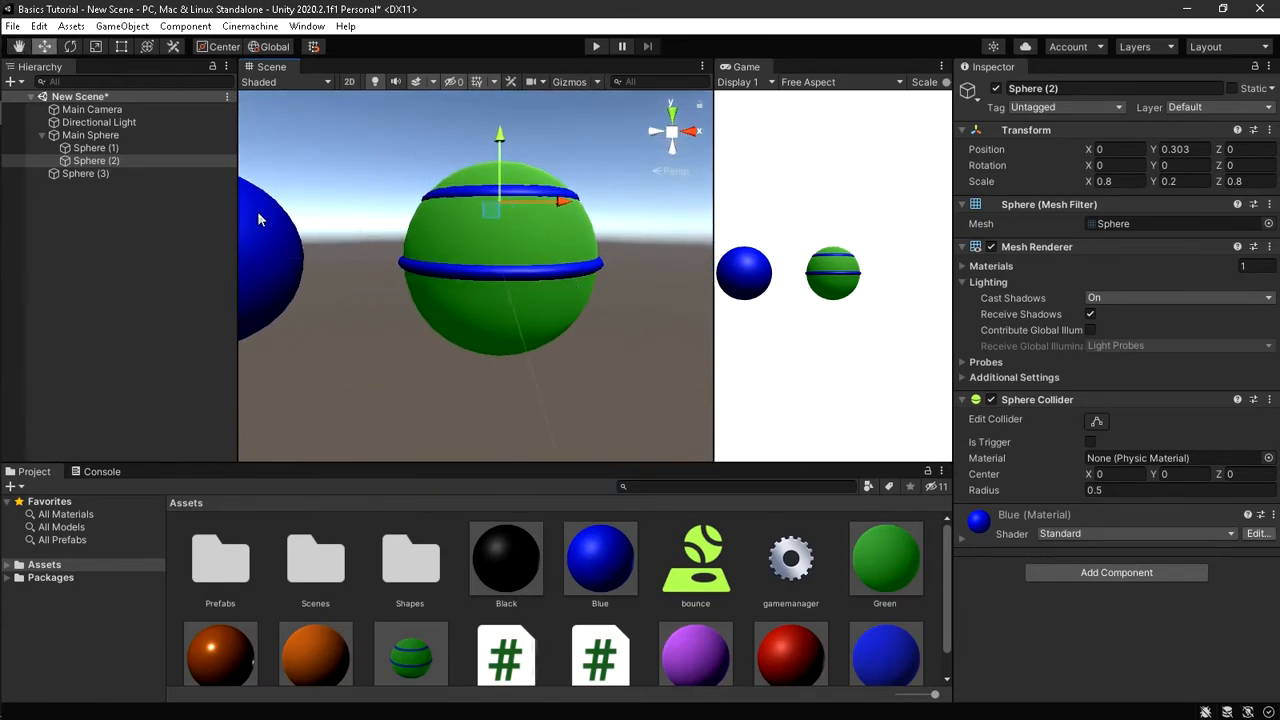
# - Duplicate the upper stripe Sphere (2) inside Main Sphere and delete the unflattened Sphere (3) outside it
pyautogui.doubleClick(140, 137)
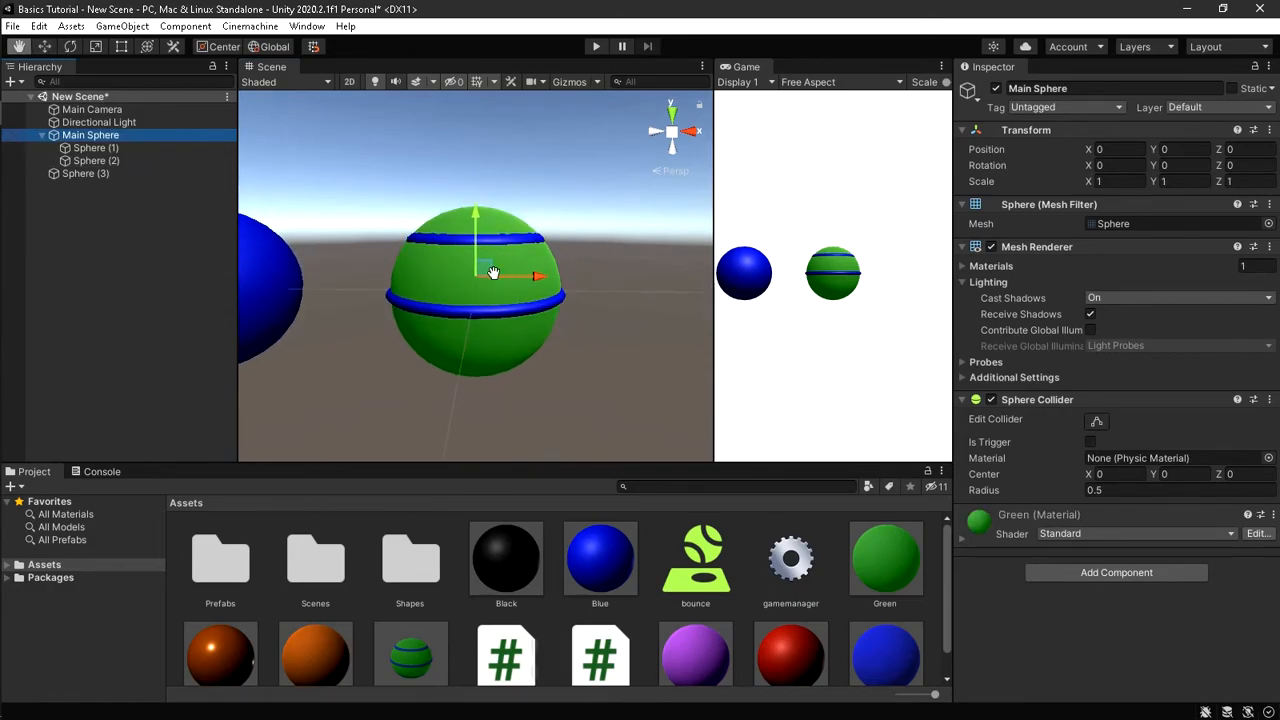
pyautogui.click(497, 241)
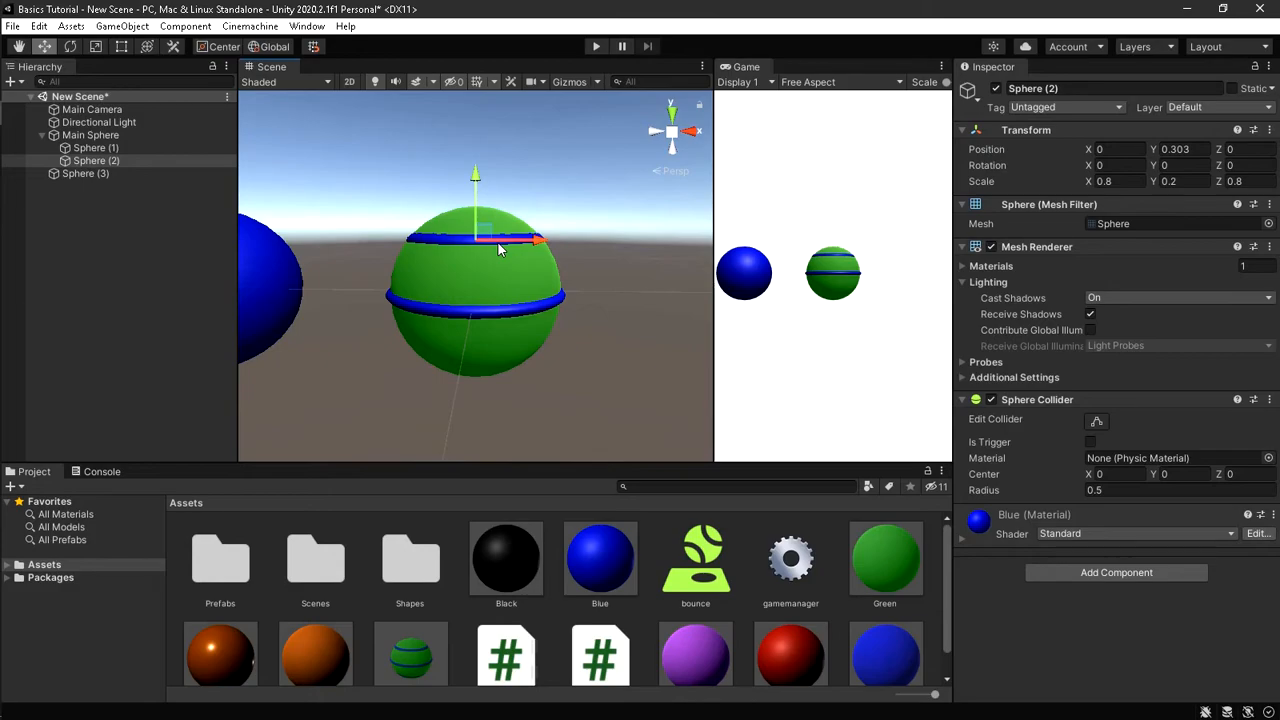
pyautogui.hotkey('ctrl', 'd')
pyautogui.click(103, 186)
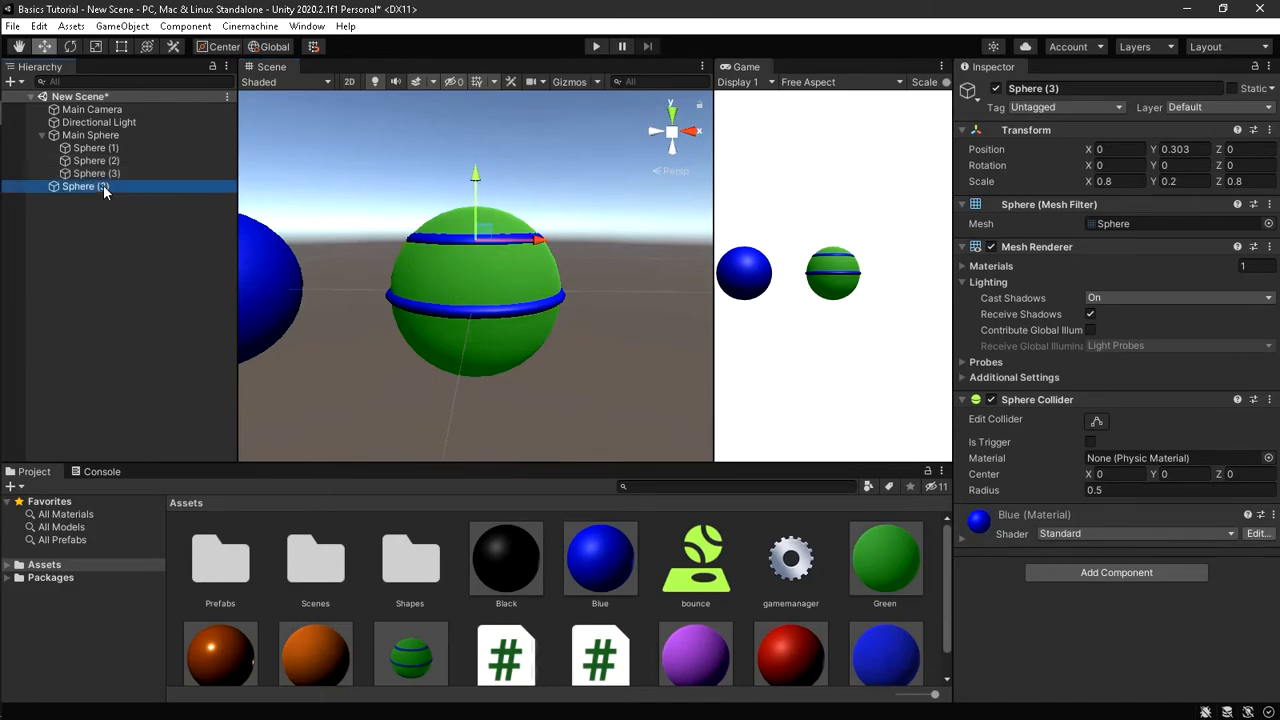
pyautogui.press('Delete')
# - Move the duplicated stripe, Sphere (3), down to a Y position of about -0.373 on the lower part of Main Sphere
pyautogui.click(101, 175)
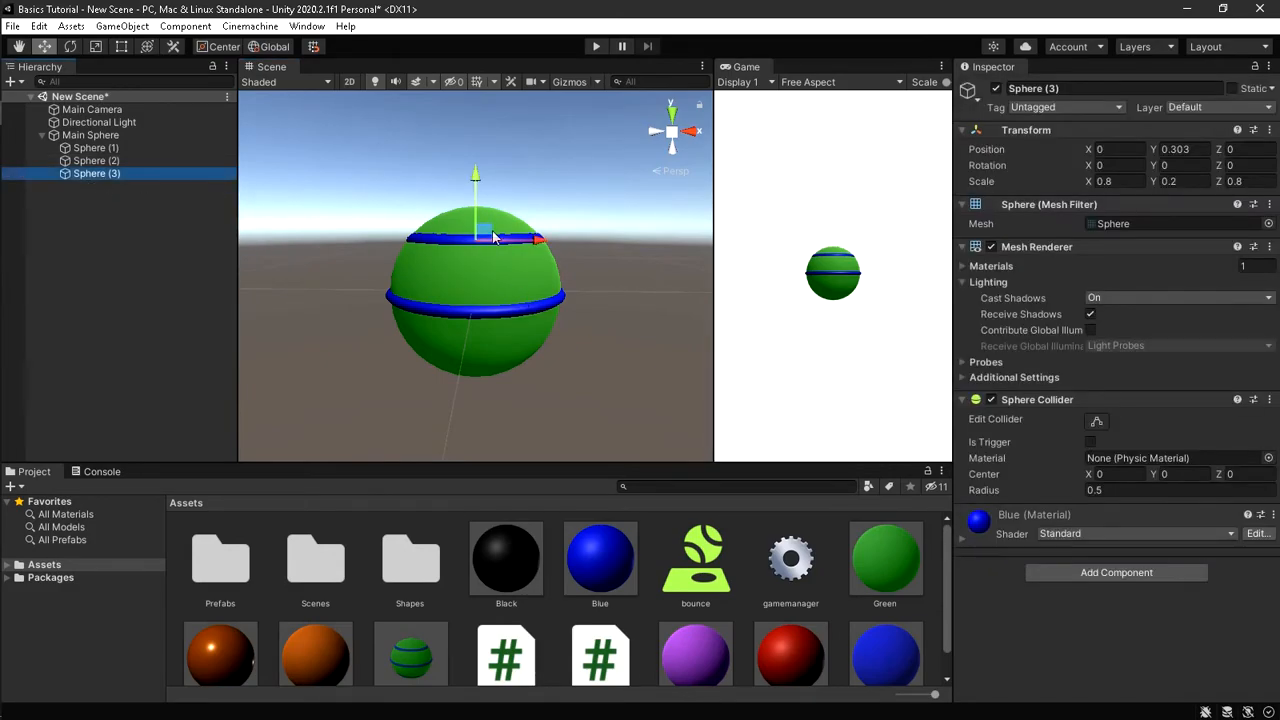
pyautogui.click(206, 182)
pyautogui.click(179, 172)
pyautogui.moveTo(479, 180); pyautogui.dragTo(480, 296)
pyautogui.press('q')
pyautogui.moveTo(556, 316); pyautogui.dragTo(548, 280)
pyautogui.press('w')
# - Set the Y position of Sphere (3) to -0.303, mirroring the height of Sphere (2)
pyautogui.click(471, 200)
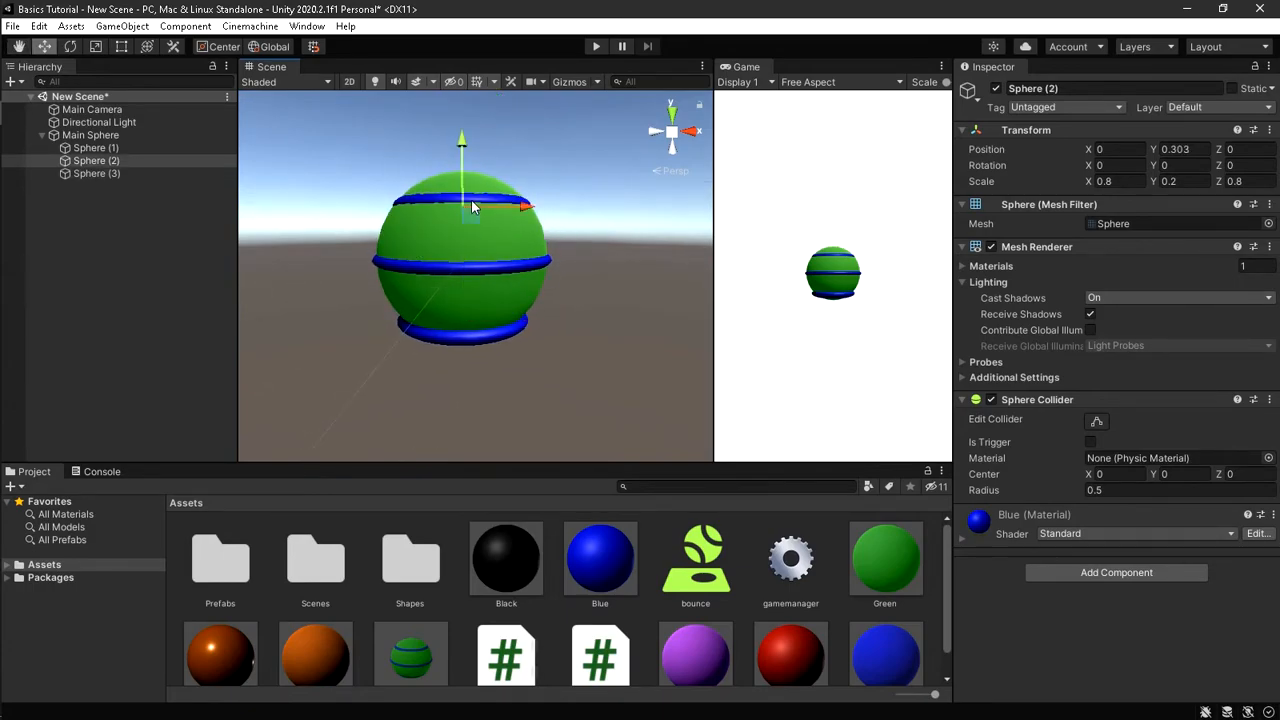
pyautogui.click(483, 204)
pyautogui.click(483, 206)
pyautogui.click(1193, 149)
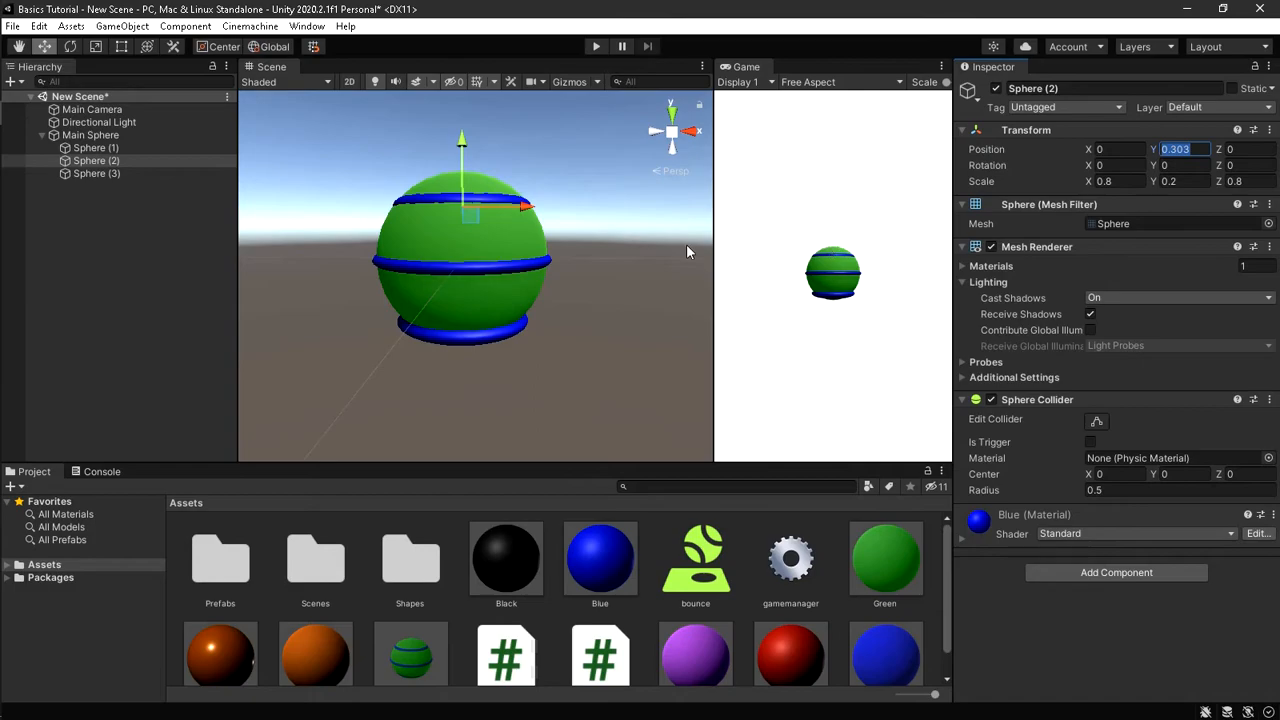
pyautogui.click(448, 344)
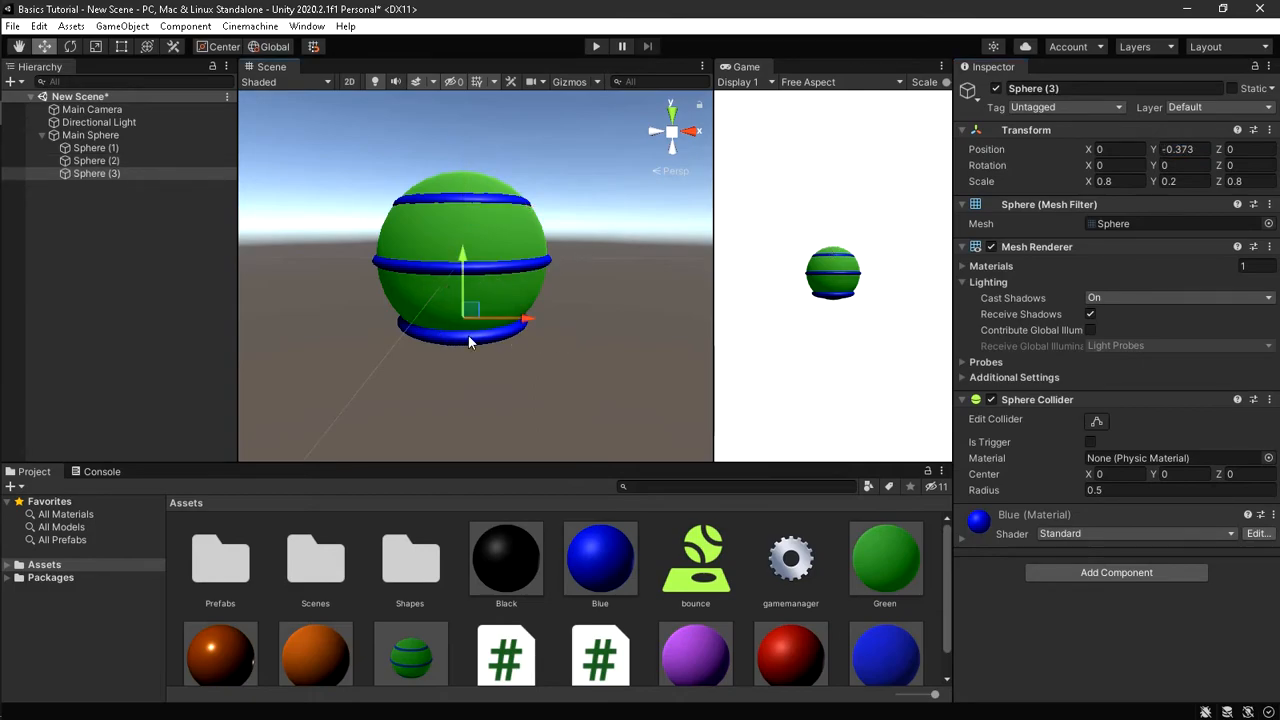
pyautogui.click(1204, 149)
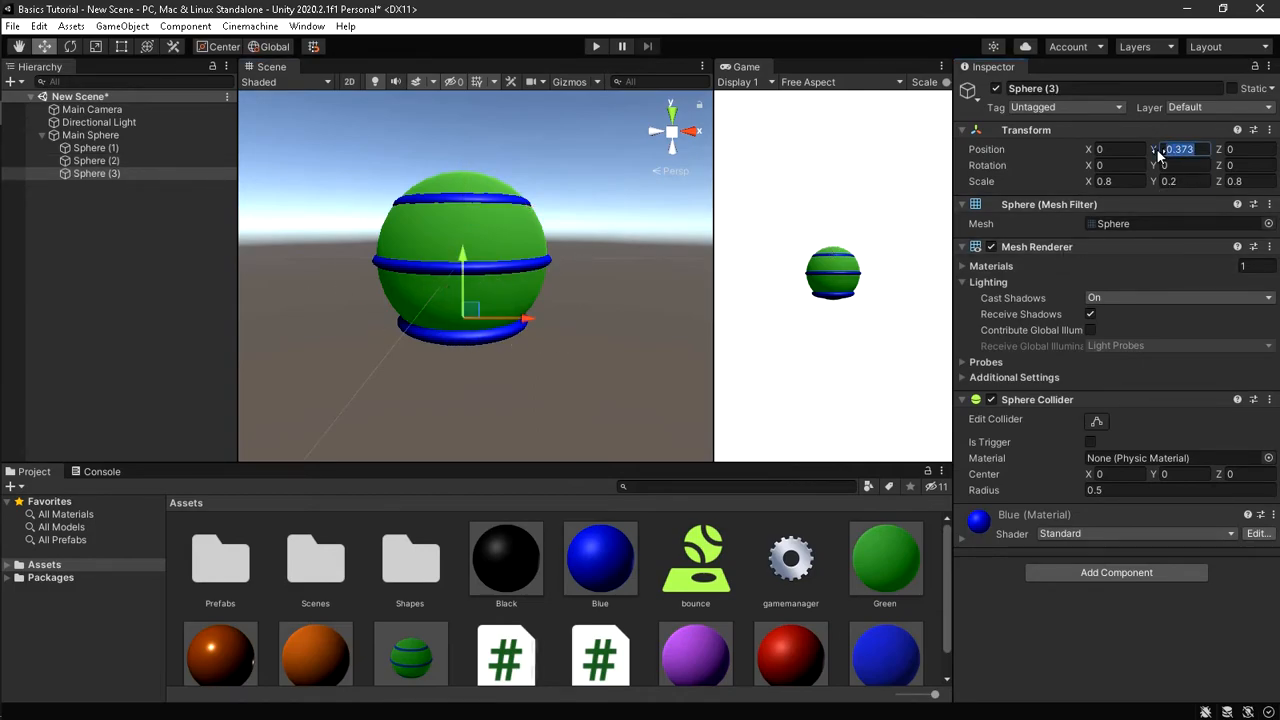
pyautogui.write('-0.303')
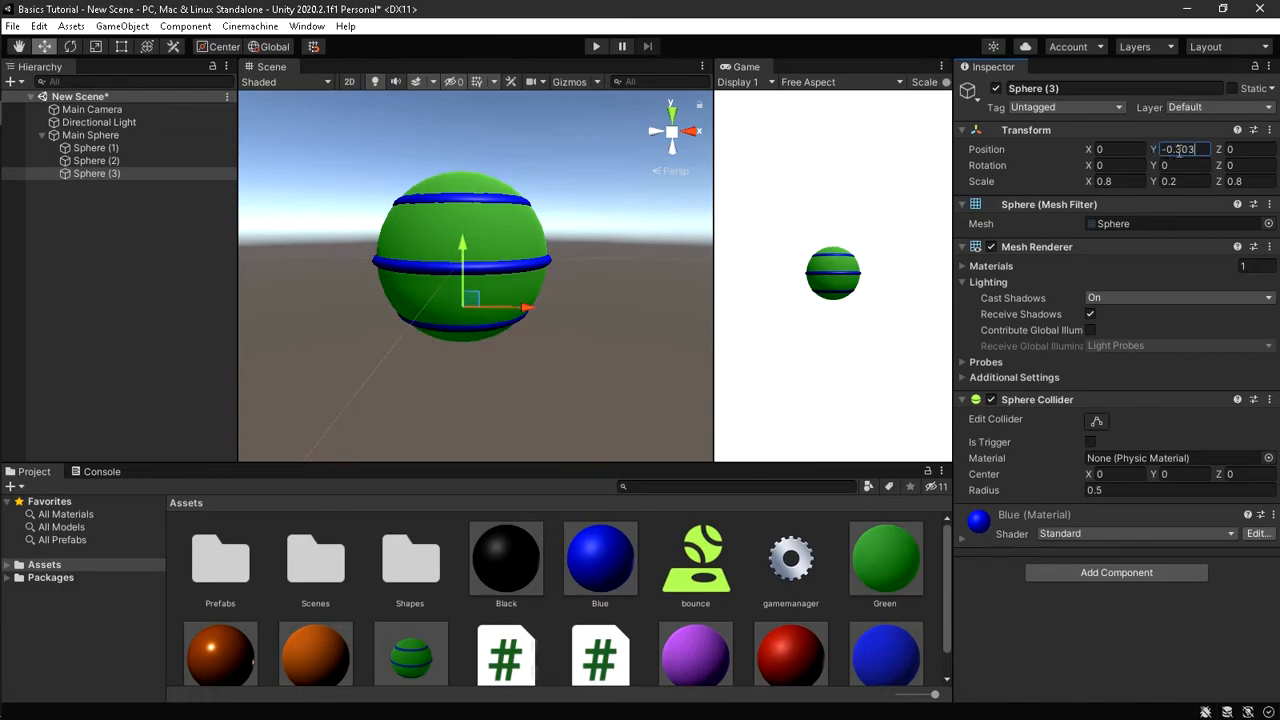
pyautogui.moveTo(520, 307); pyautogui.dragTo(555, 281, button='middle')
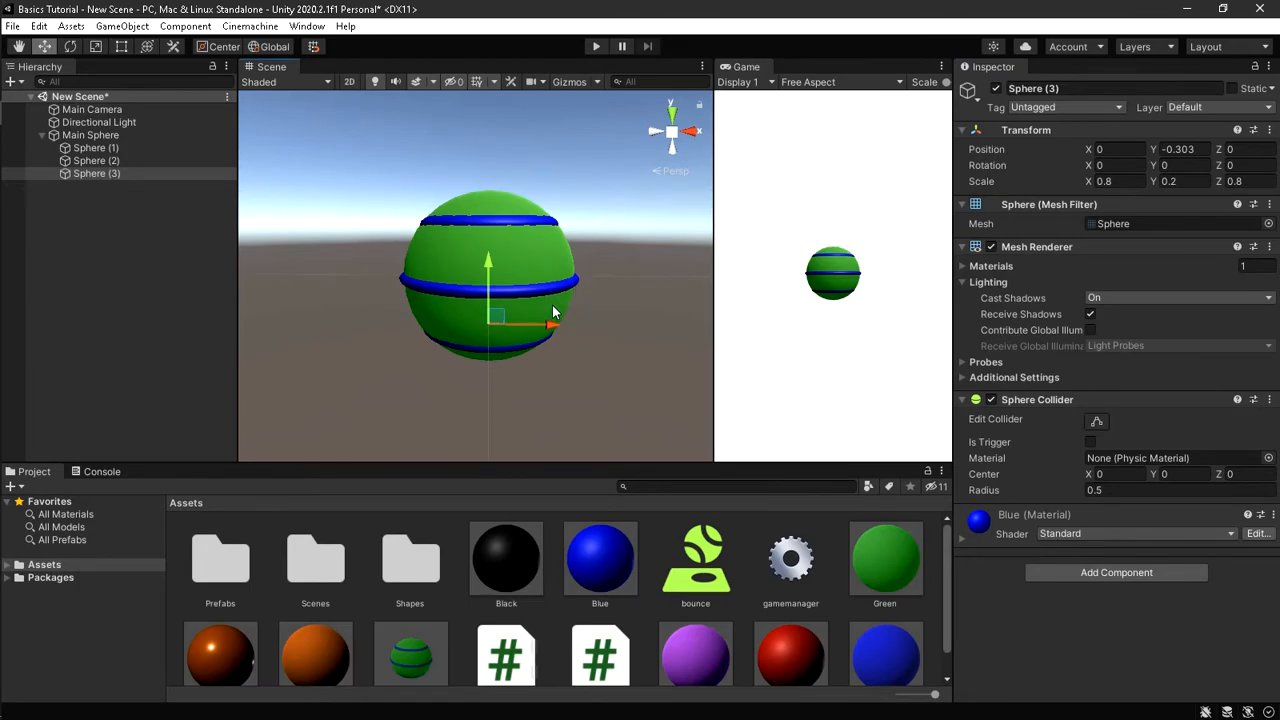
pyautogui.hotkey('ctrl', 'd')
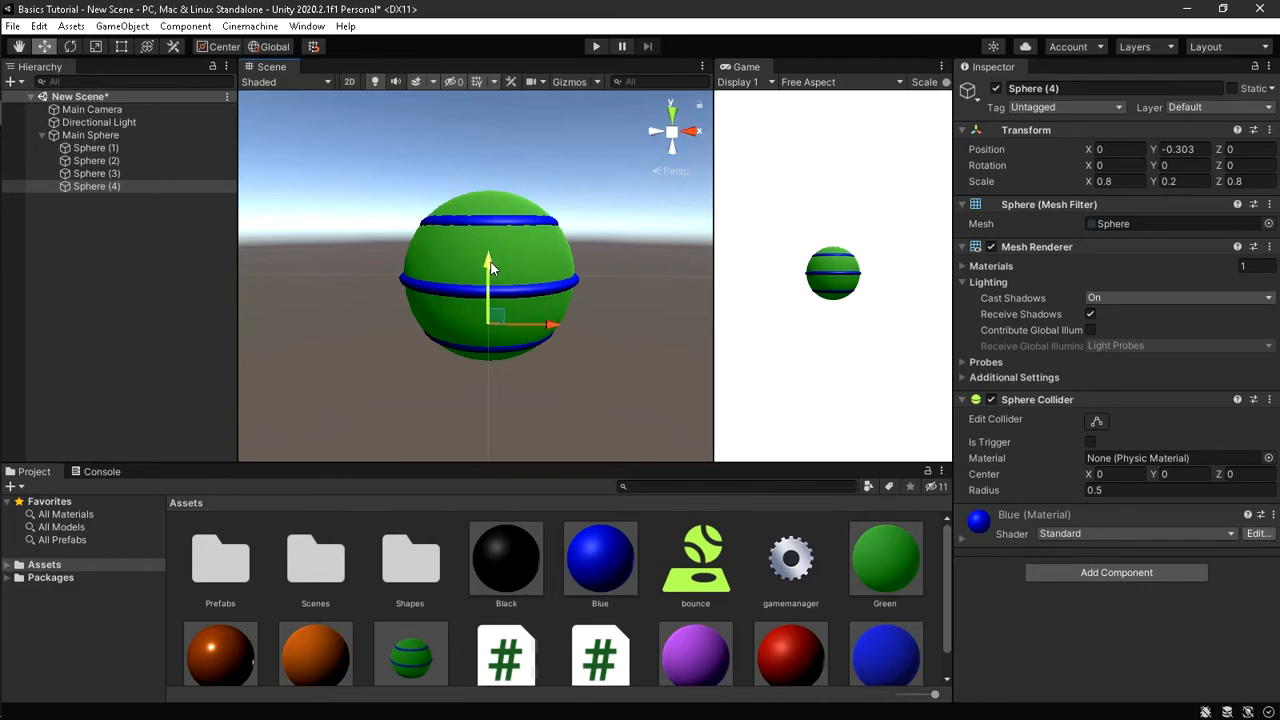
pyautogui.press('Delete')
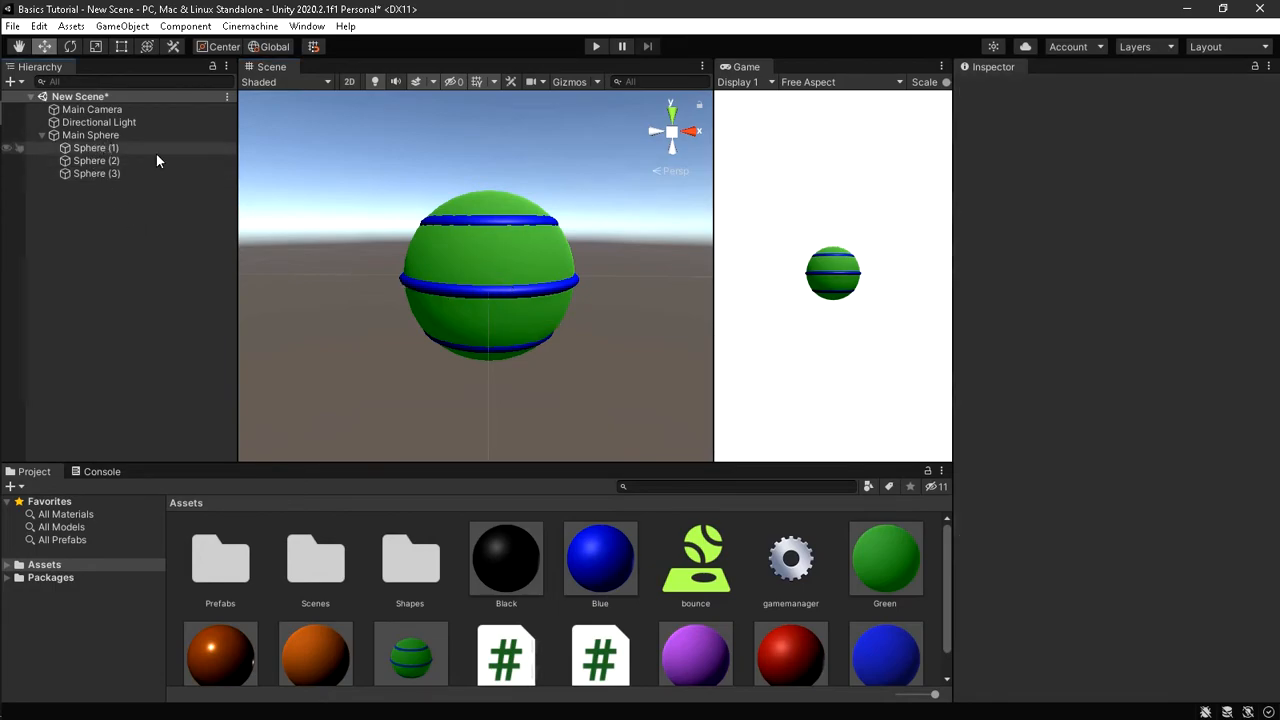
pyautogui.moveTo(557, 368); pyautogui.dragTo(521, 370, button='middle')
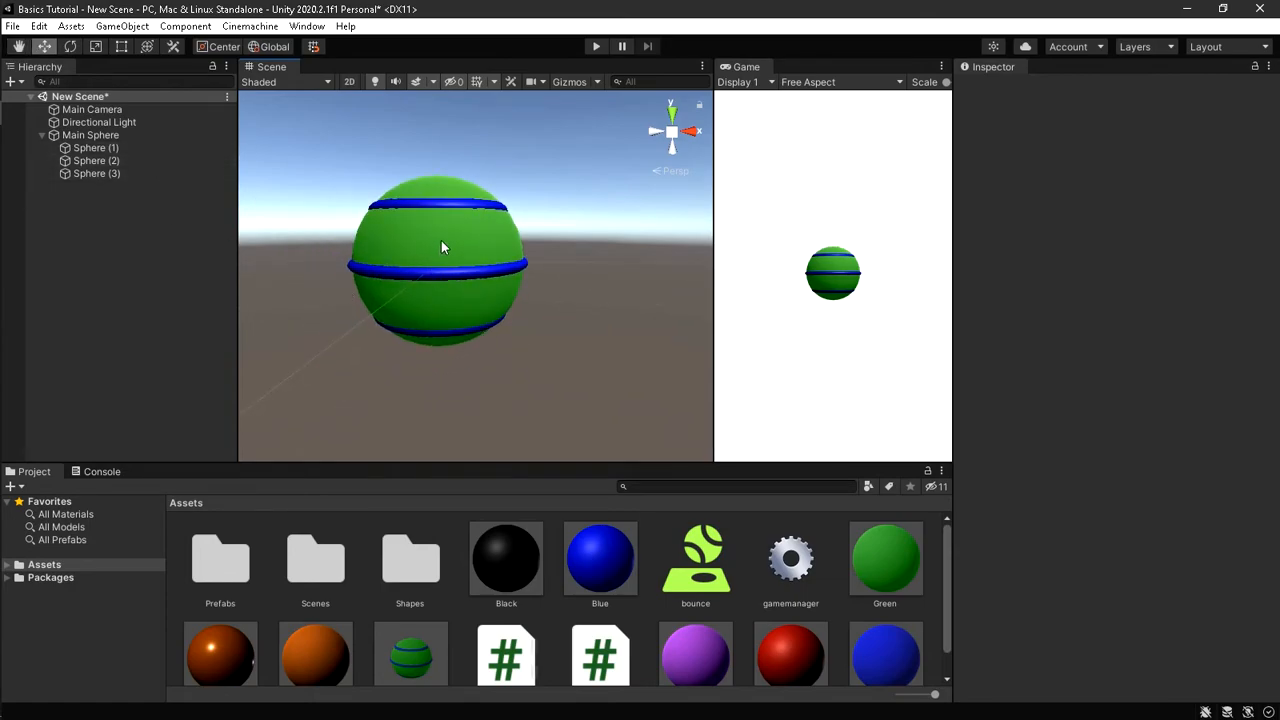
# - Disable the Sphere Collider on each of Main Sphere's stripes: Sphere (1), Sphere (2) and Sphere (3)
pyautogui.click(111, 139)
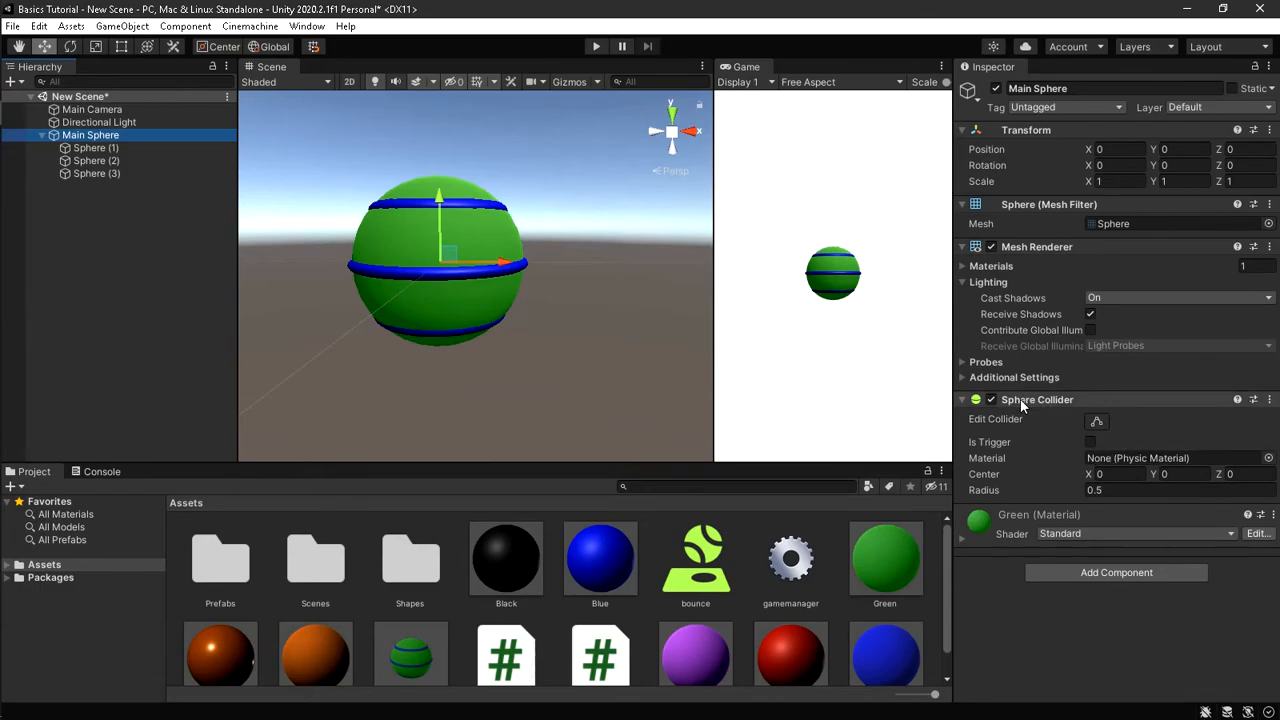
pyautogui.click(112, 148)
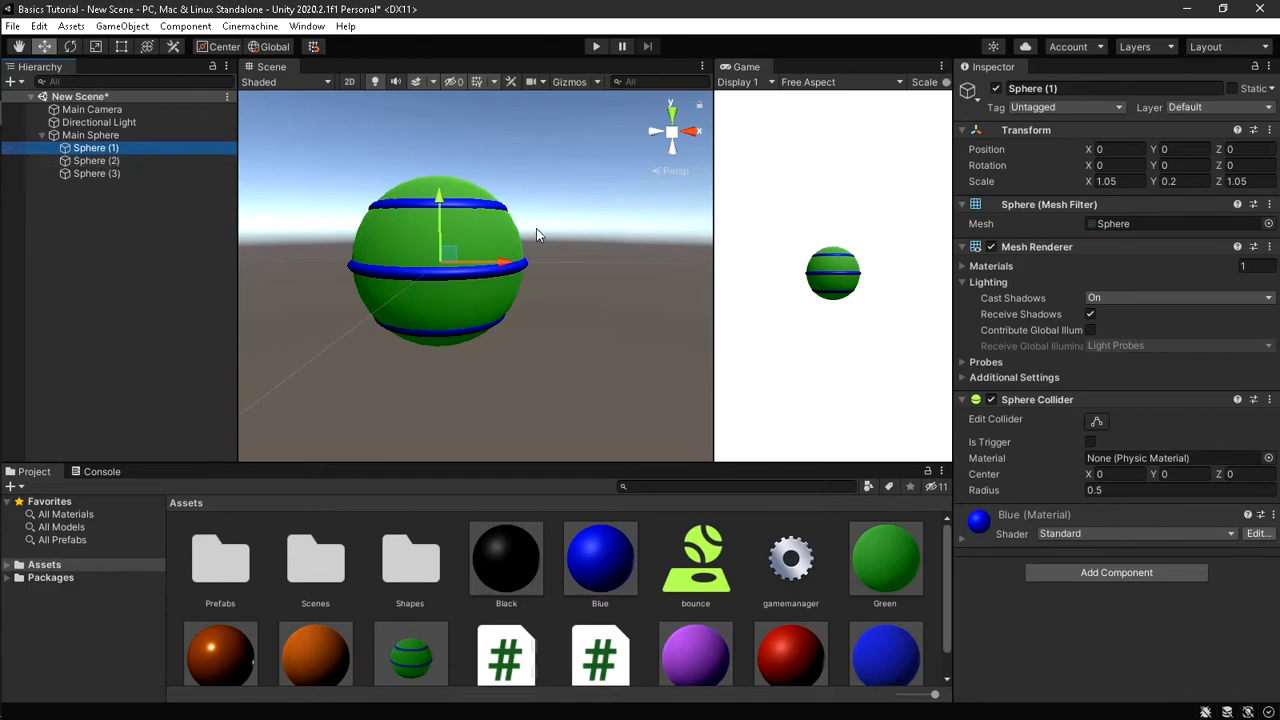
pyautogui.click(991, 399)
pyautogui.click(174, 160)
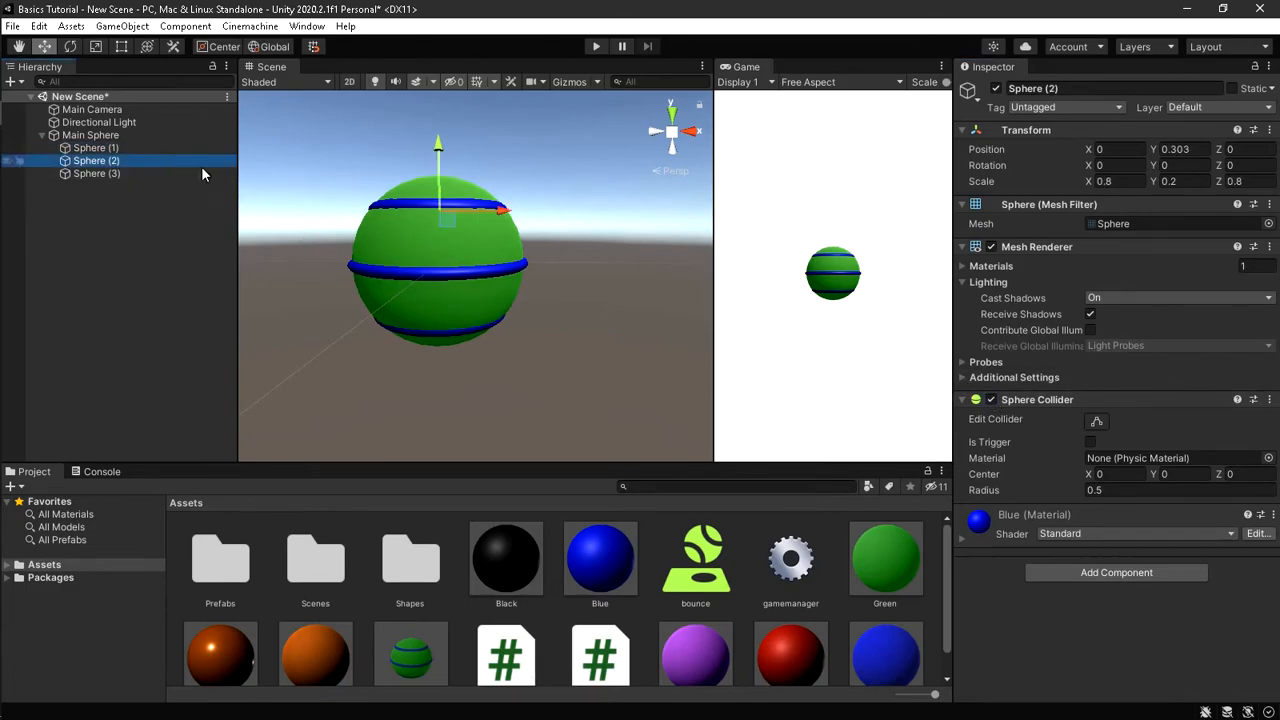
pyautogui.click(991, 400)
pyautogui.click(141, 174)
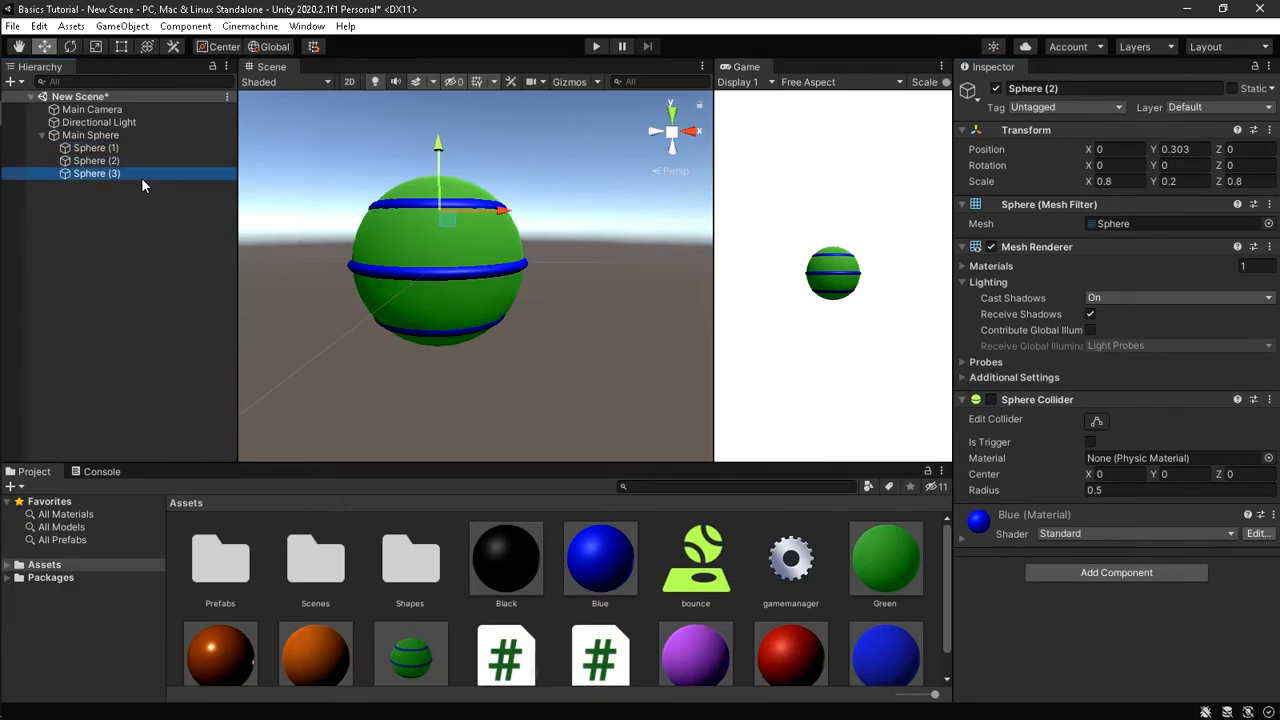
pyautogui.click(991, 399)
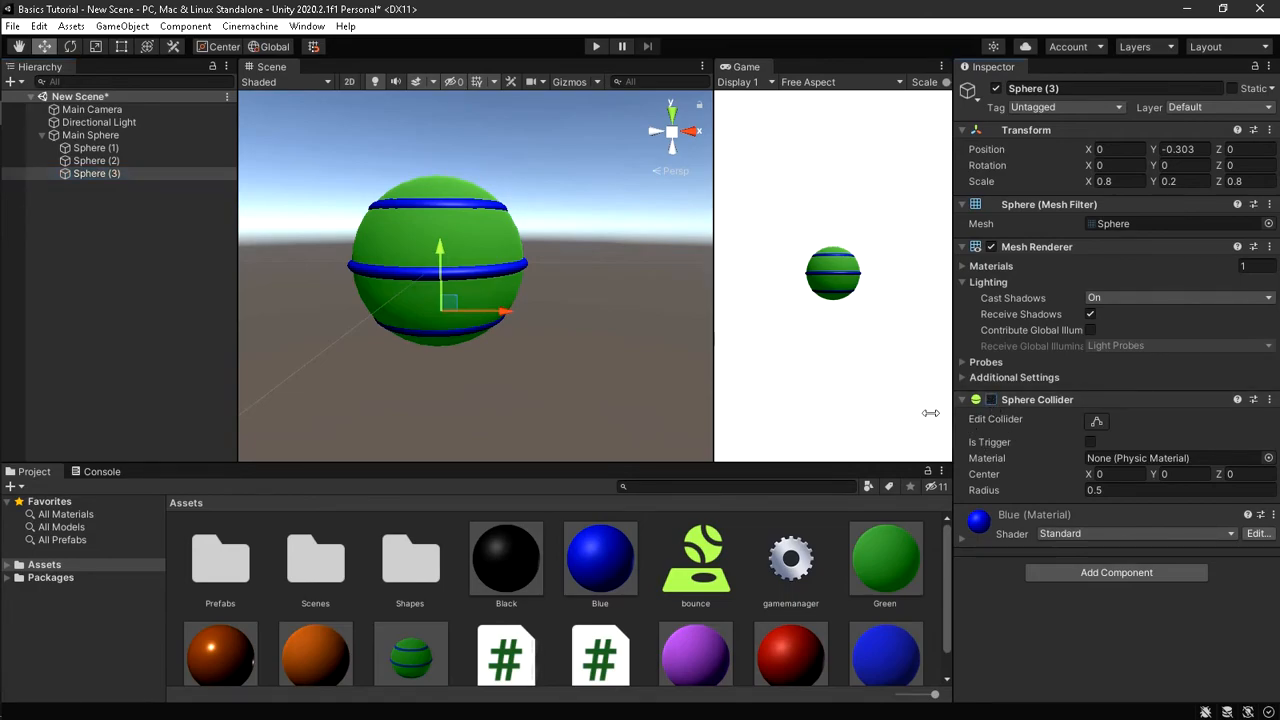
# - Examine the three stripe spheres around Main Sphere from several angles, checking where they protrude beyond its surface
pyautogui.click(105, 148)
pyautogui.keyDown('shift'); pyautogui.click(109, 172); pyautogui.keyUp('shift')
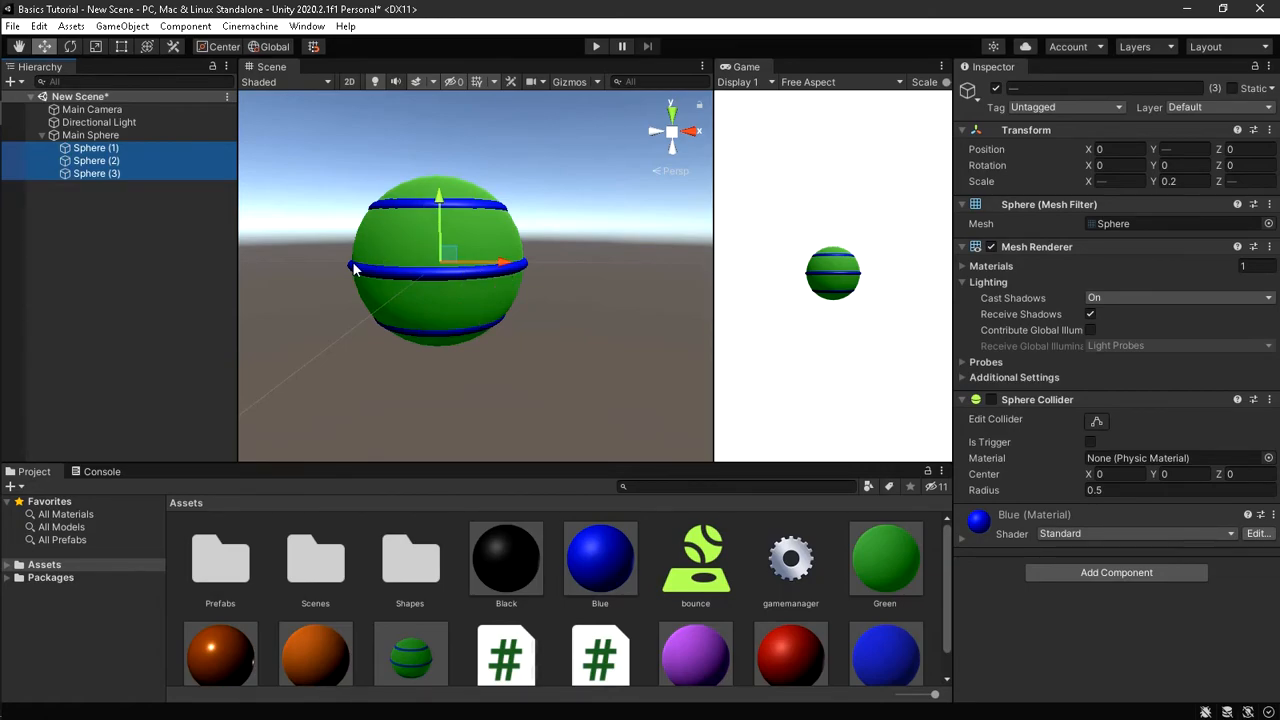
pyautogui.scroll(7, 363, 291)
pyautogui.scroll(-12, 363, 291)
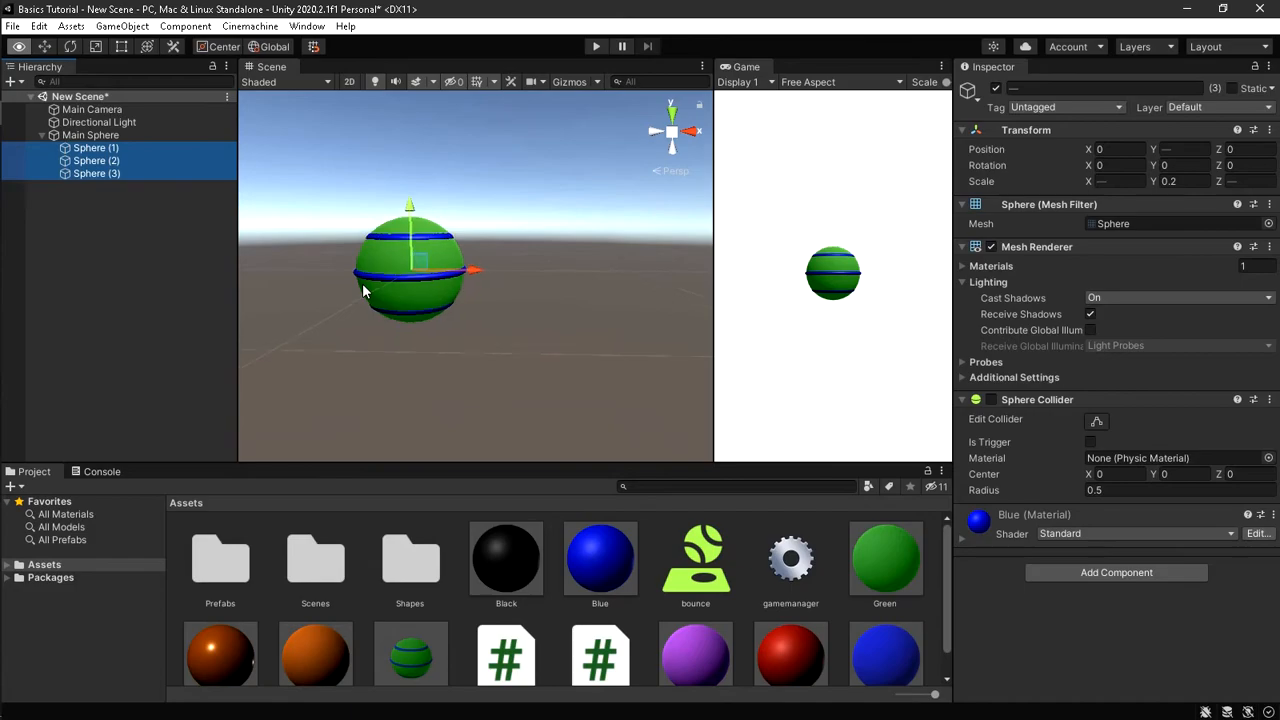
pyautogui.scroll(7, 363, 291)
pyautogui.moveTo(363, 288); pyautogui.dragTo(630, 284, button='middle')
pyautogui.scroll(6, 524, 293)
pyautogui.moveTo(524, 294); pyautogui.dragTo(600, 287, button='middle')
pyautogui.moveTo(607, 286); pyautogui.dragTo(419, 316, button='right')
pyautogui.moveTo(477, 296); pyautogui.dragTo(431, 298, button='middle')
pyautogui.scroll(-5, 431, 298)
pyautogui.doubleClick(90, 135)
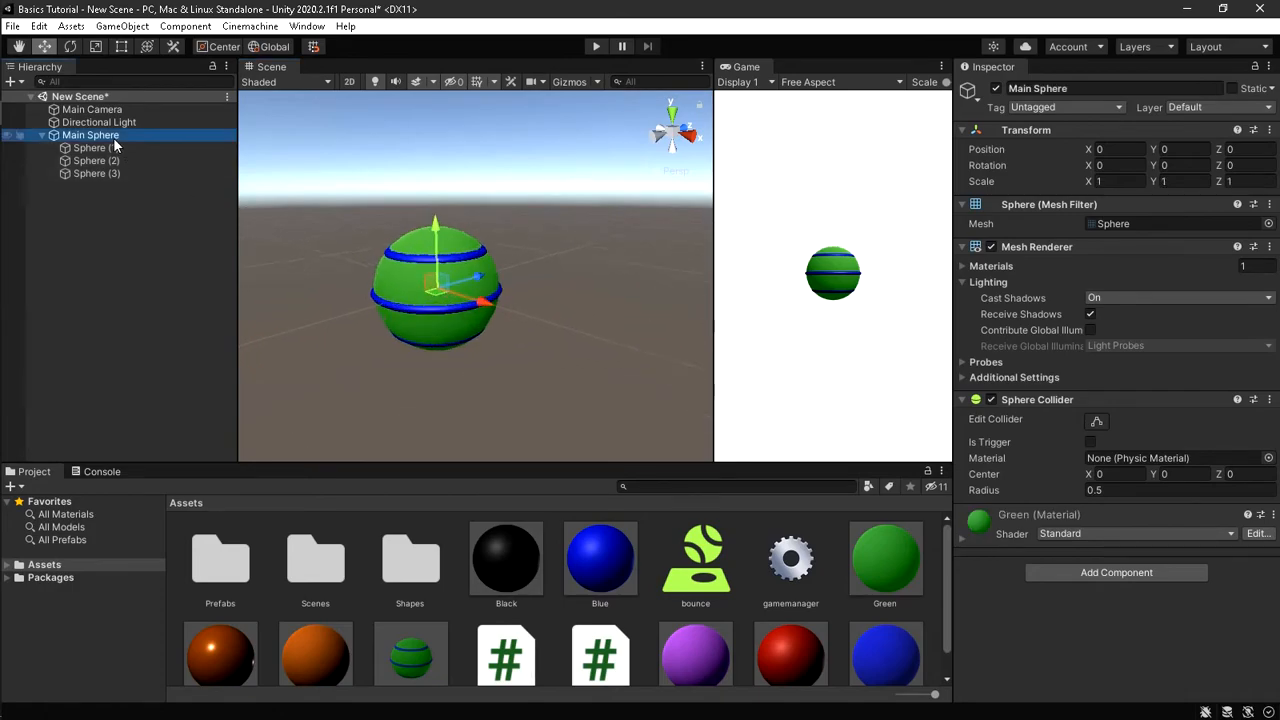
pyautogui.scroll(3, 469, 295)
pyautogui.scroll(-3, 469, 295)
pyautogui.moveTo(444, 307); pyautogui.dragTo(473, 208, button='middle')
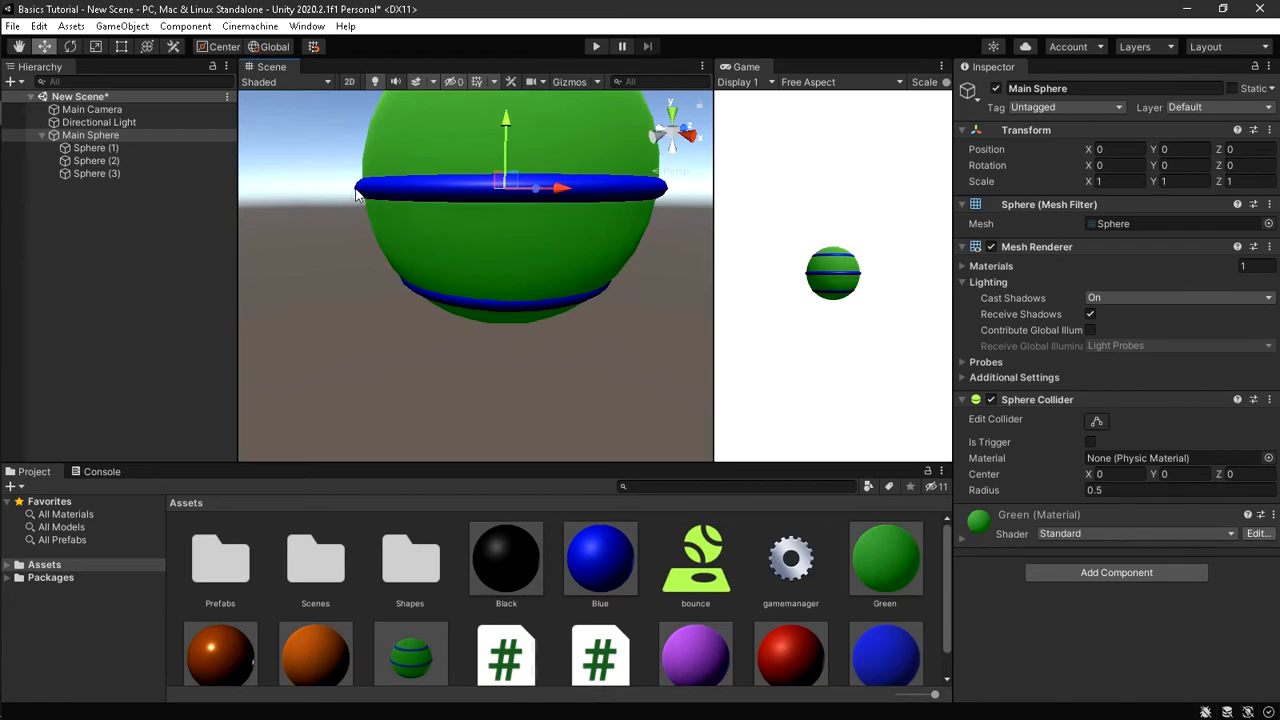
pyautogui.click(130, 148)
pyautogui.keyDown('shift'); pyautogui.click(128, 173); pyautogui.keyUp('shift')
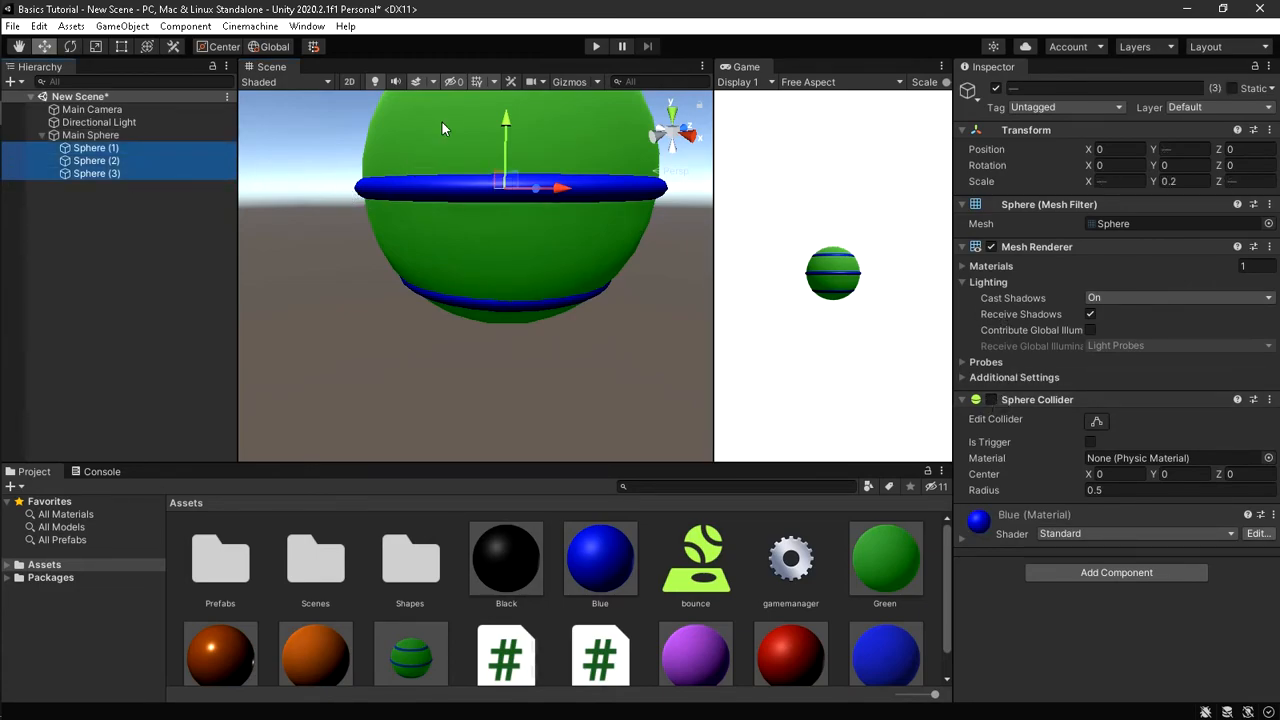
pyautogui.scroll(-6, 500, 250)
pyautogui.moveTo(517, 360); pyautogui.dragTo(523, 332, button='middle')
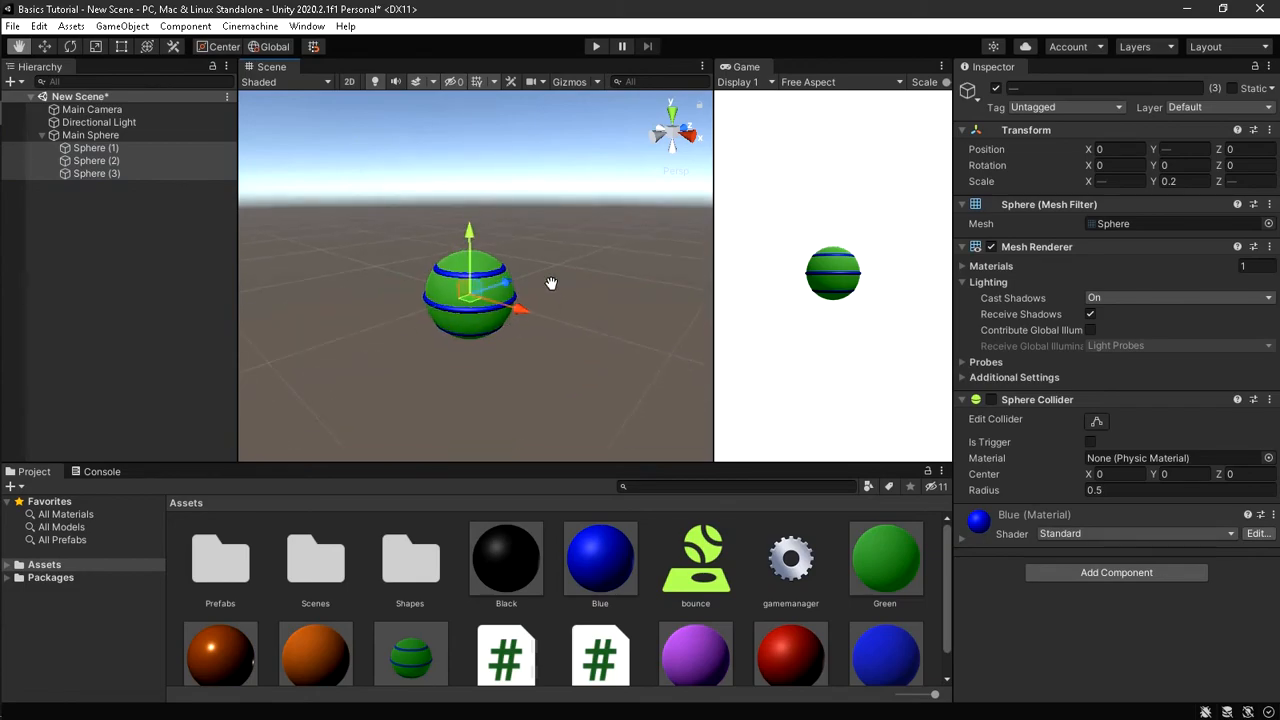
# - Open the Ball game scene from the project's Scenes folder
pyautogui.doubleClick(316, 549)
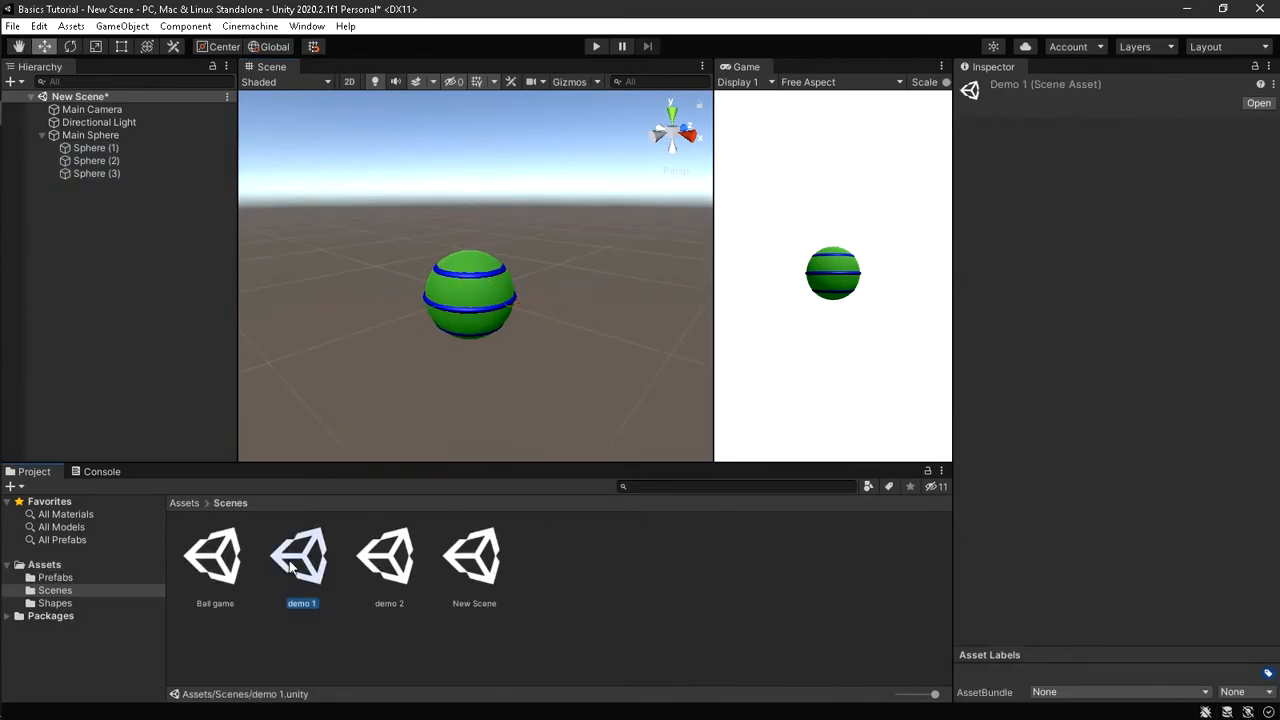
pyautogui.doubleClick(214, 557)
pyautogui.click(641, 400)
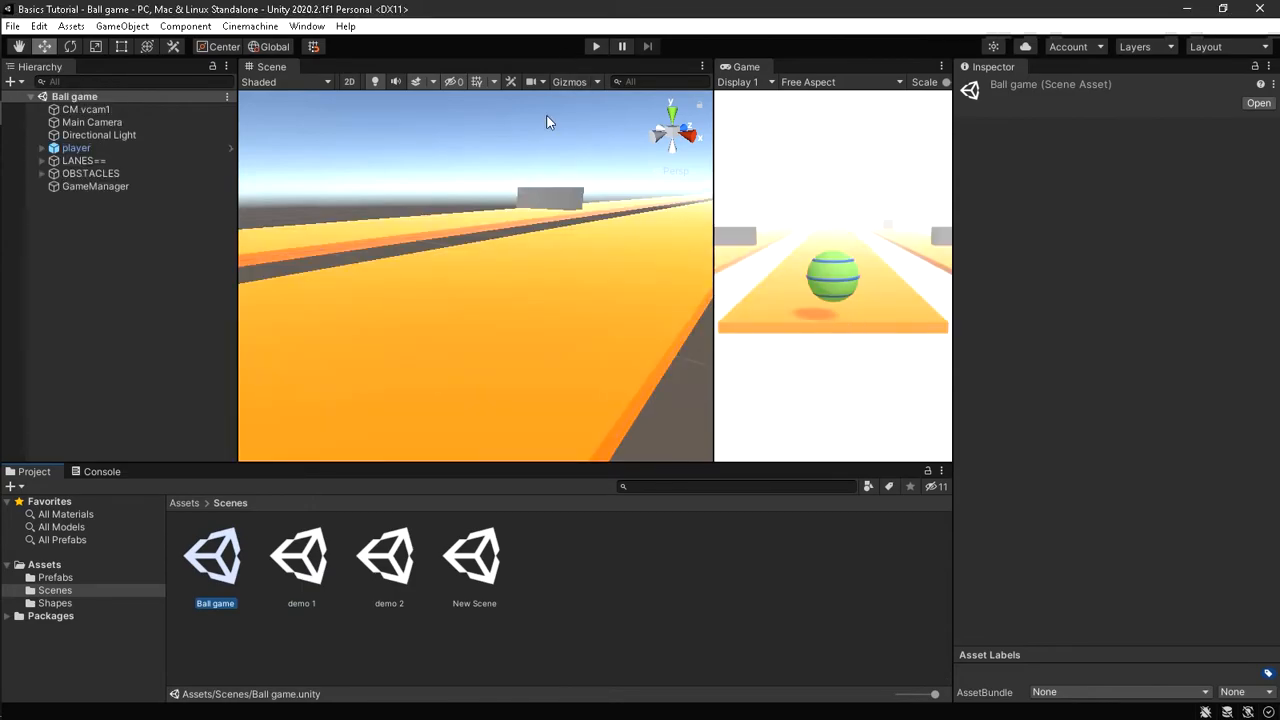
# - Add a Sphere Collider component to the player's child object named sphere and leave that collider disabled
pyautogui.doubleClick(76, 147)
pyautogui.moveTo(461, 256); pyautogui.dragTo(383, 224, button='middle')
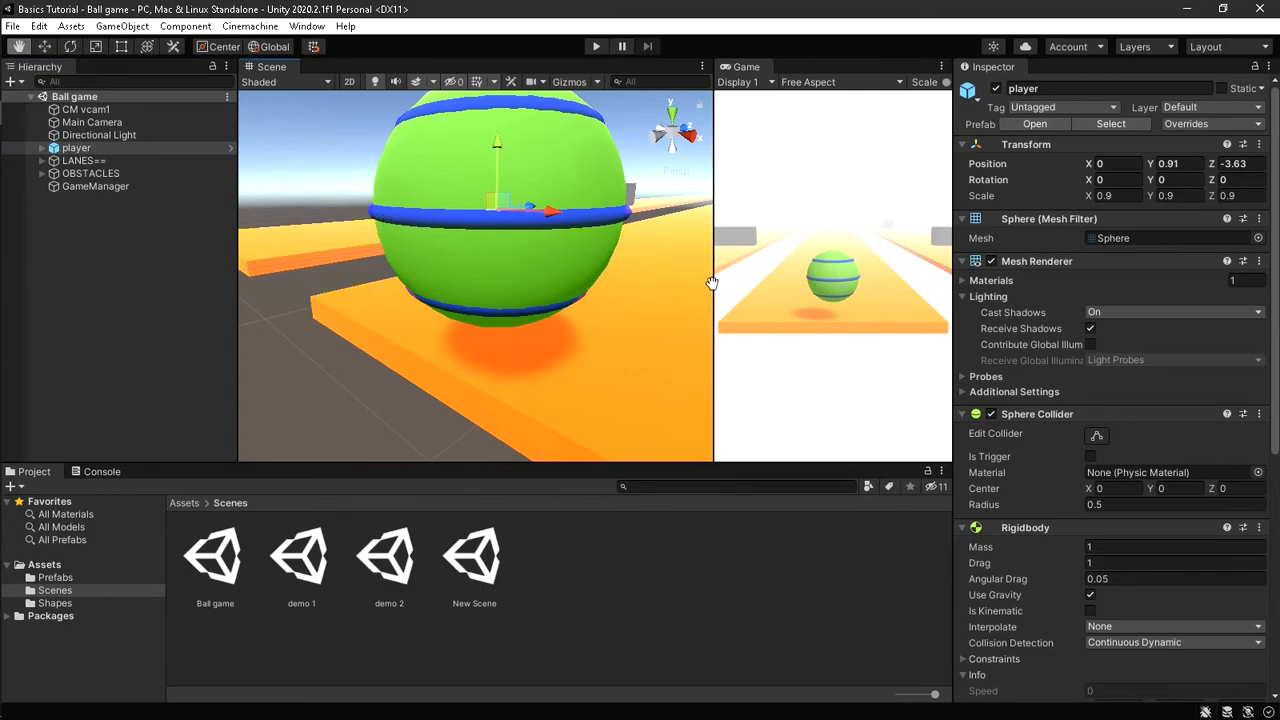
pyautogui.click(40, 147)
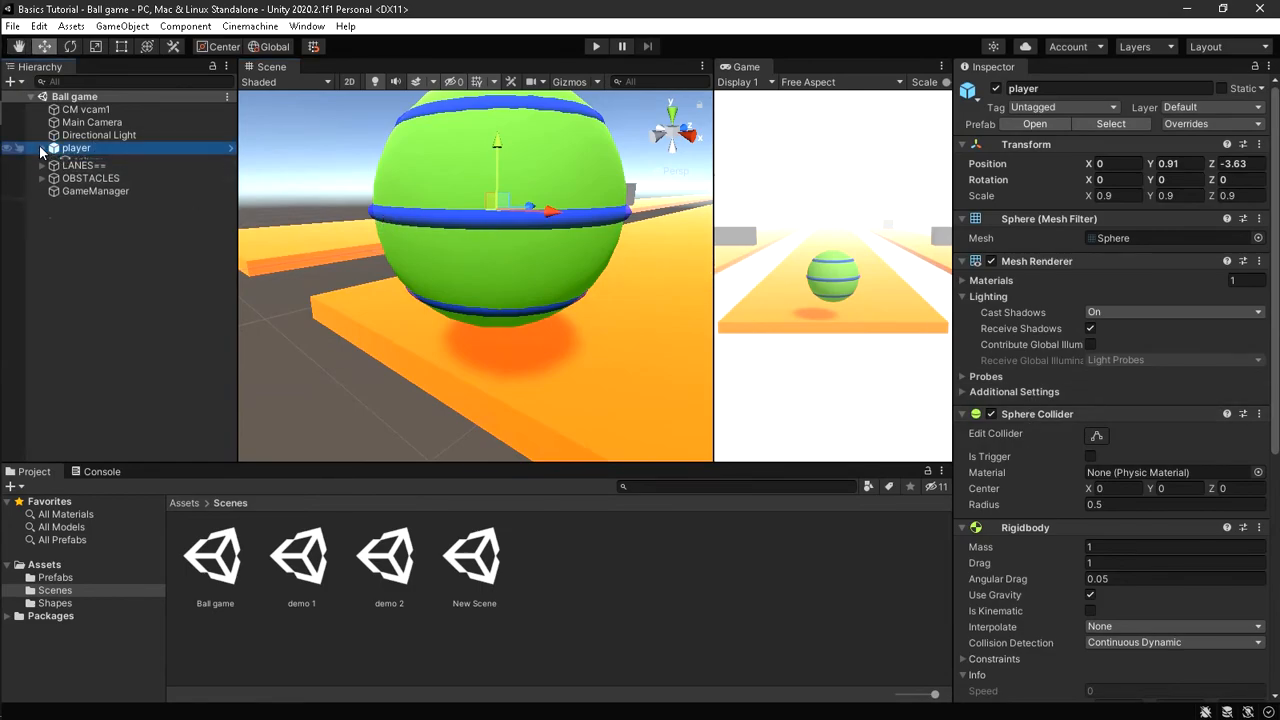
pyautogui.click(86, 162)
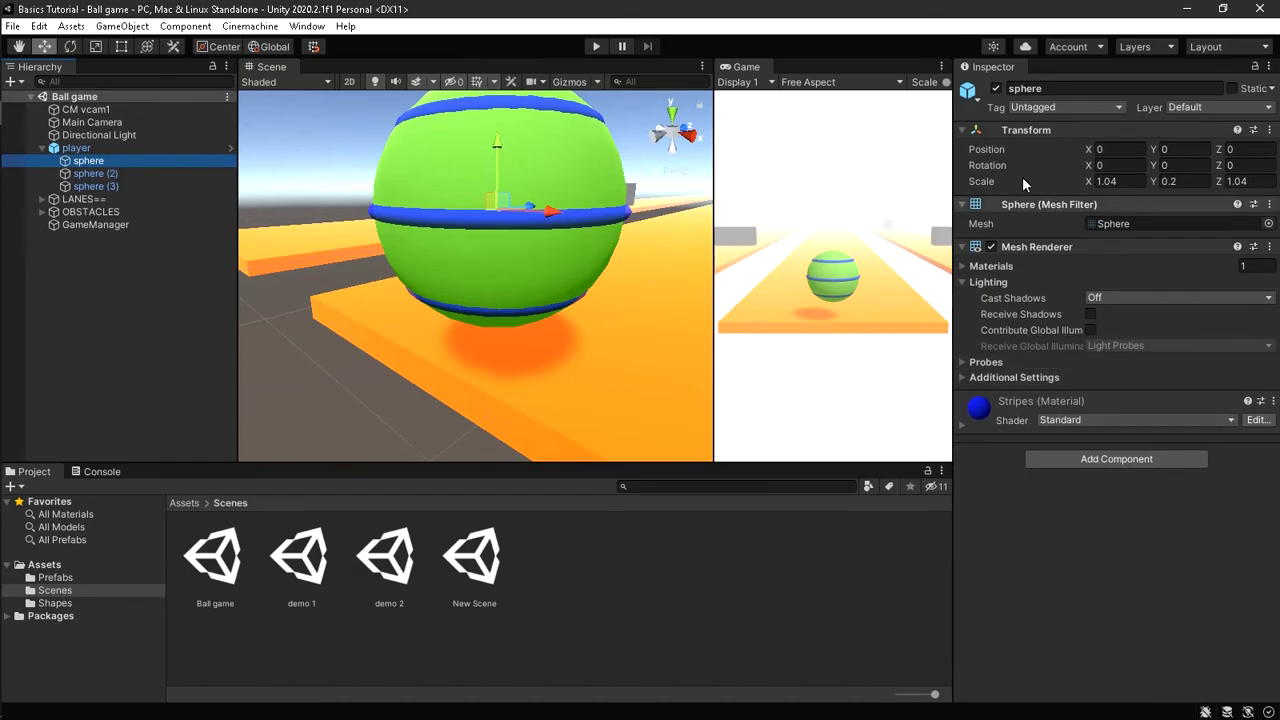
pyautogui.click(1072, 459)
pyautogui.write('sp')
pyautogui.click(1070, 515)
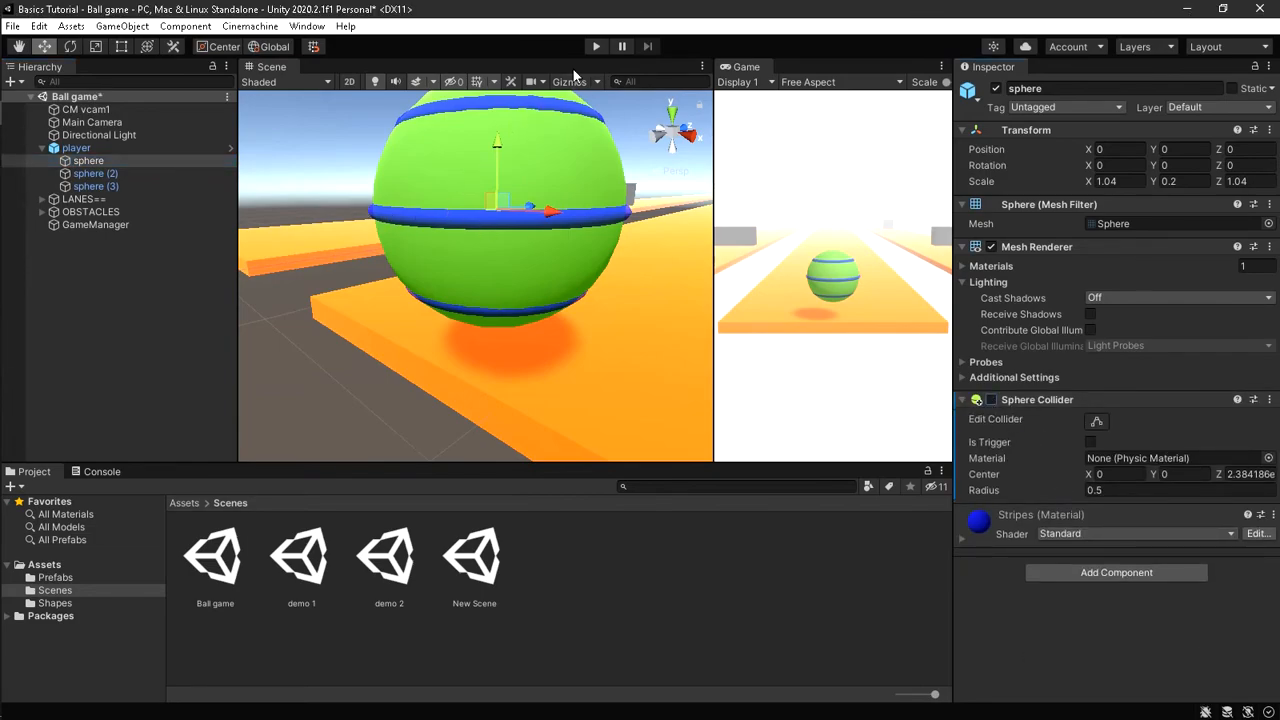
# - Play-test the Ball game scene by steering the ball sideways and jumping, and end the test
pyautogui.click(596, 47)
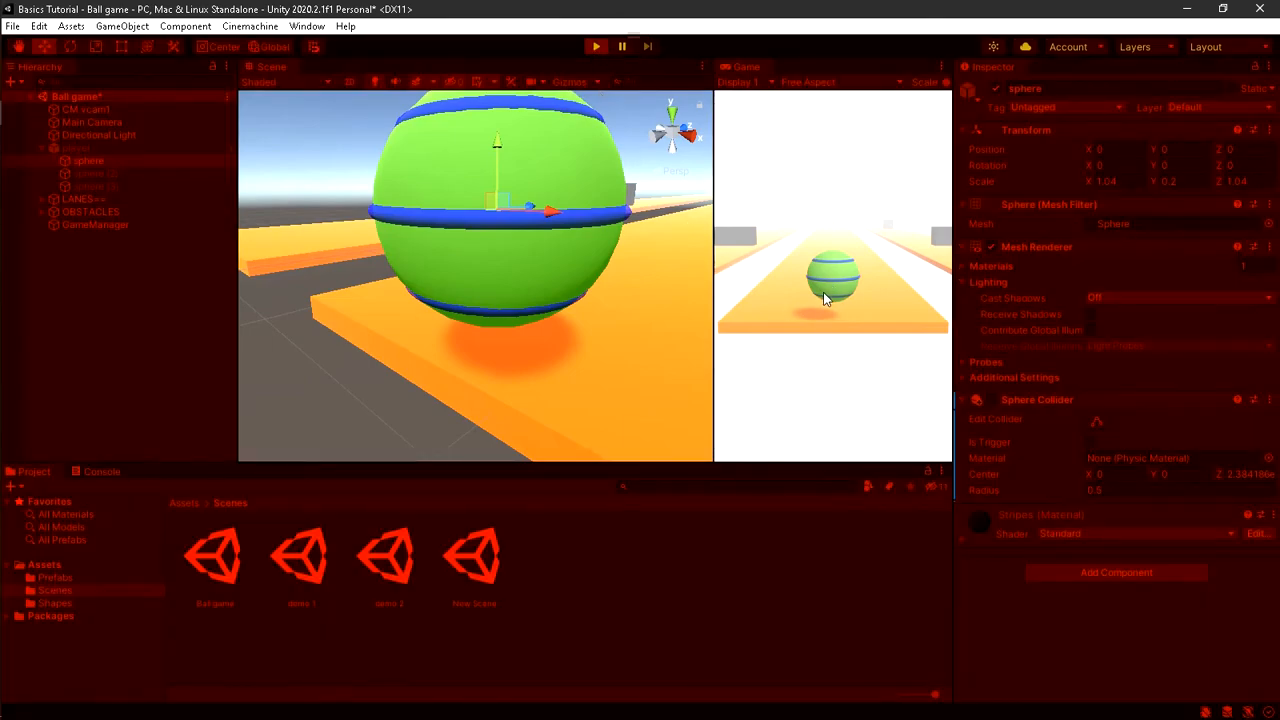
pyautogui.hotkey('shift', 'space')
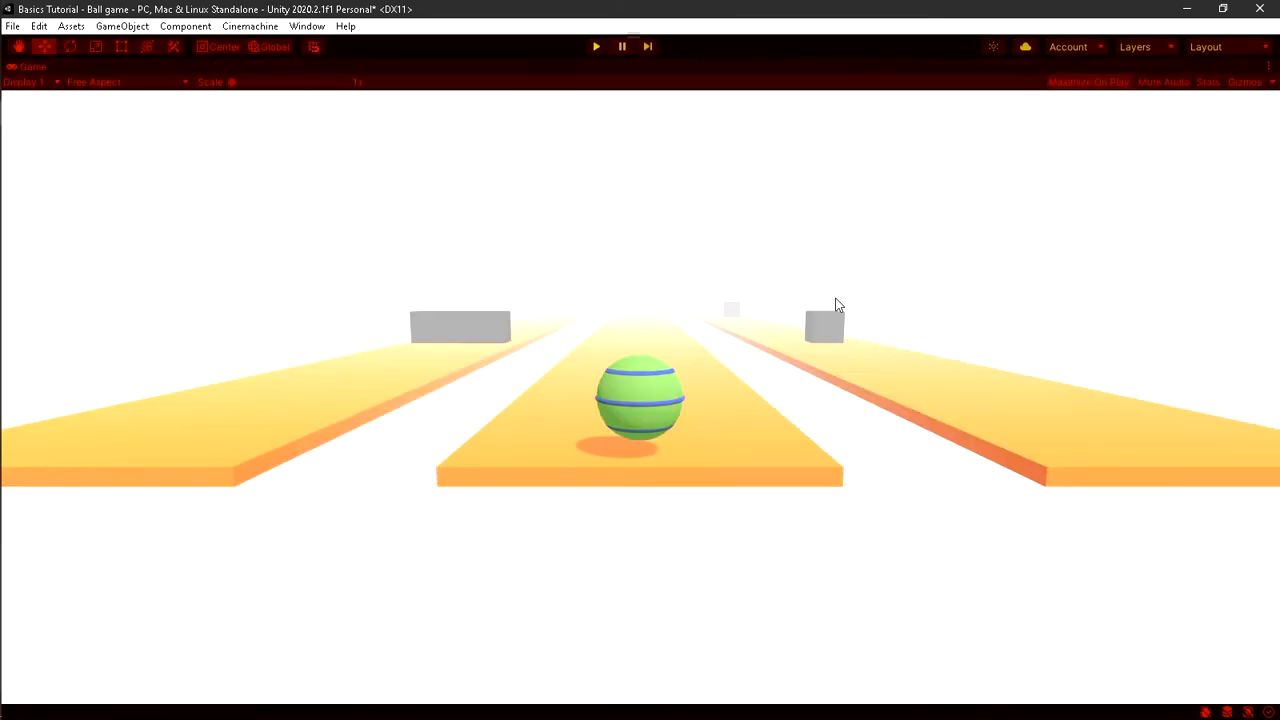
pyautogui.press('a')
pyautogui.press('d')
pyautogui.press('d')
pyautogui.press('a')
pyautogui.press('d')
pyautogui.press('space')
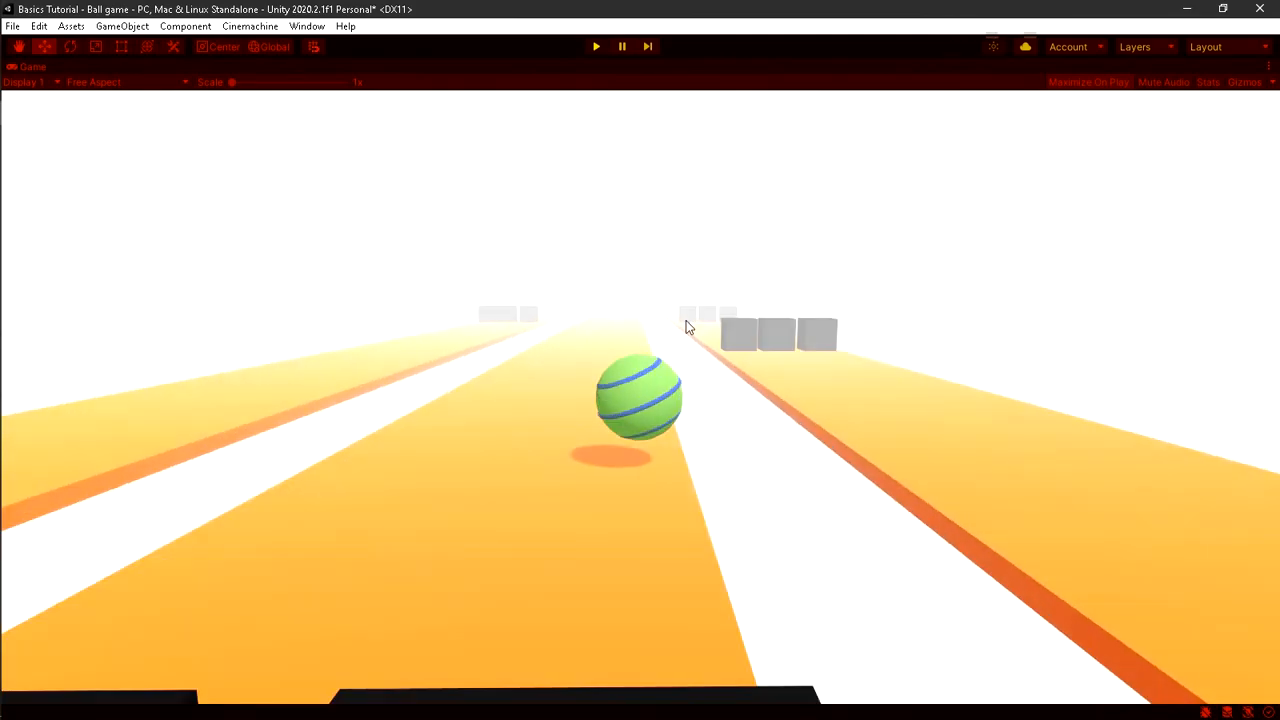
pyautogui.press('a')
pyautogui.click(596, 46)
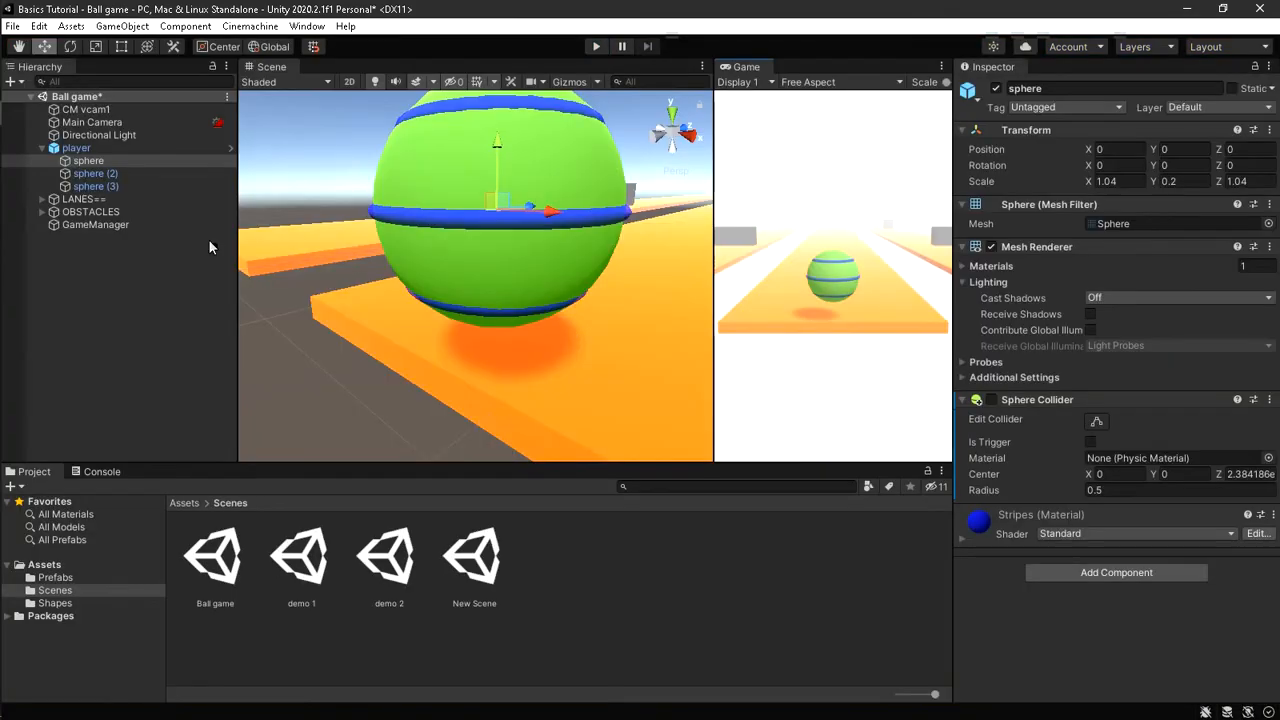
# - Add enabled Sphere Colliders to all three of the player's stripe spheres and test the ball in Play mode
pyautogui.keyDown('shift'); pyautogui.click(96, 185); pyautogui.keyUp('shift')
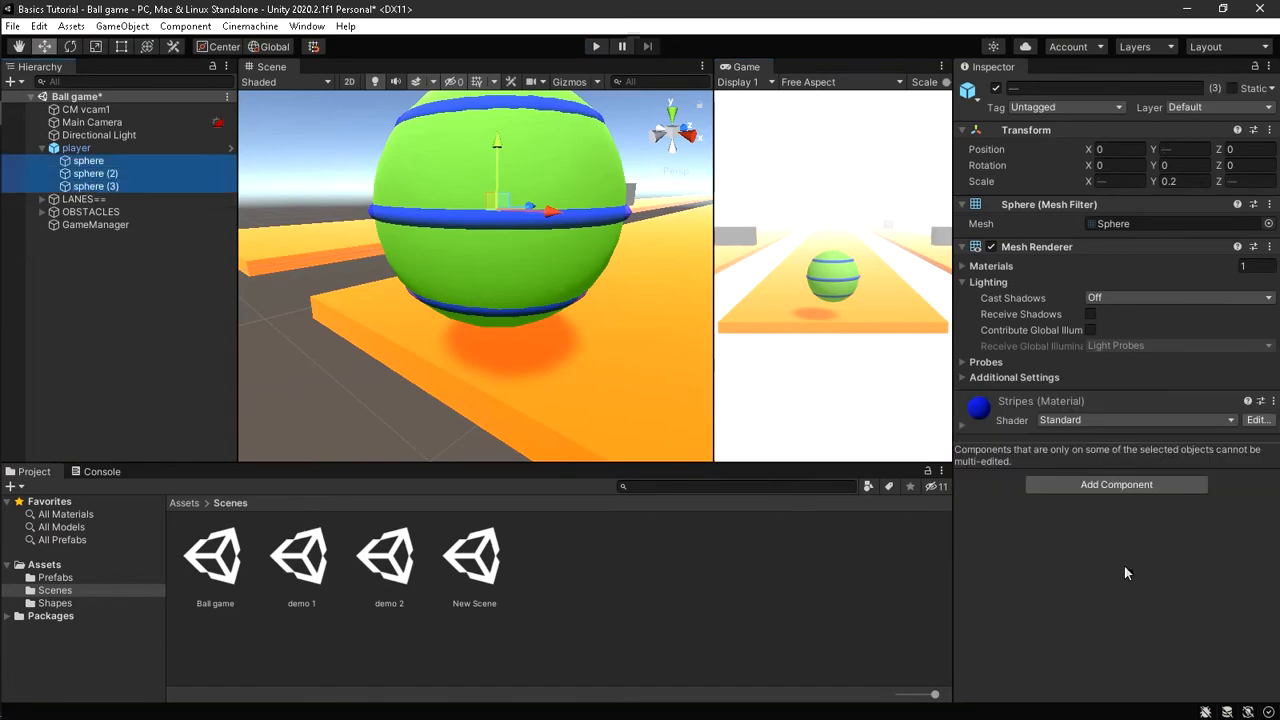
pyautogui.click(1095, 487)
pyautogui.click(1070, 512)
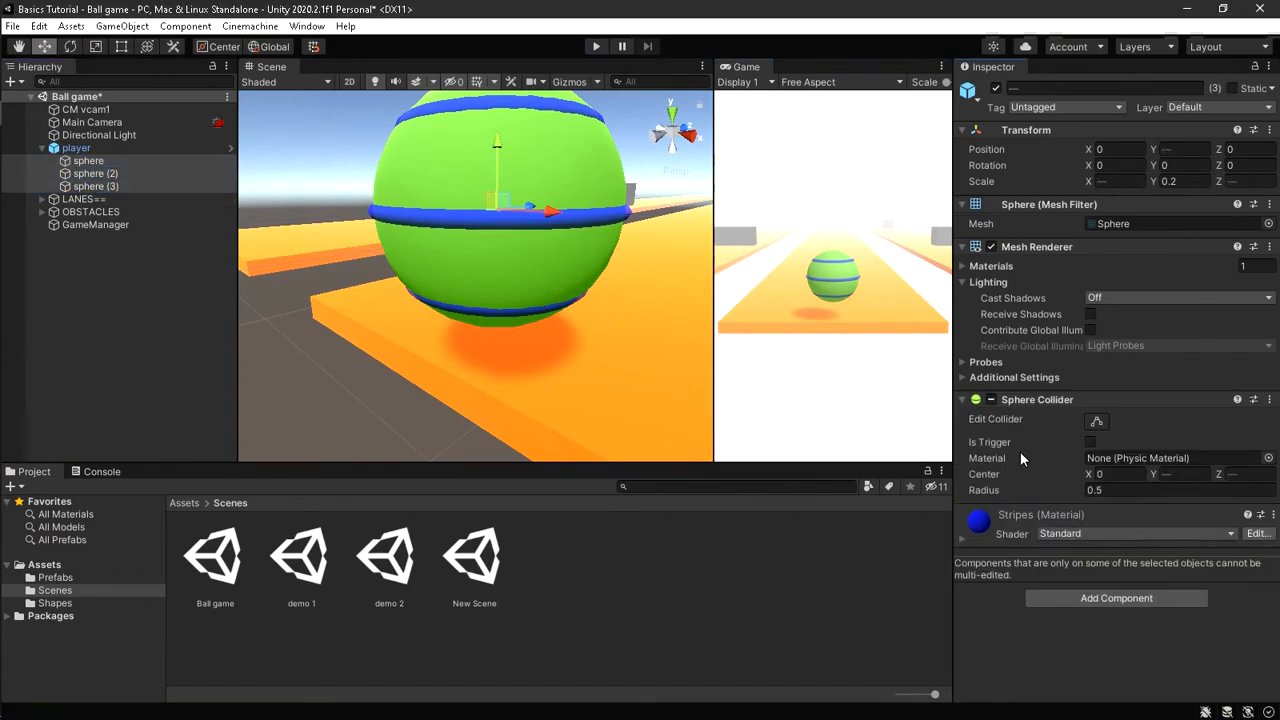
pyautogui.click(991, 400)
pyautogui.click(595, 46)
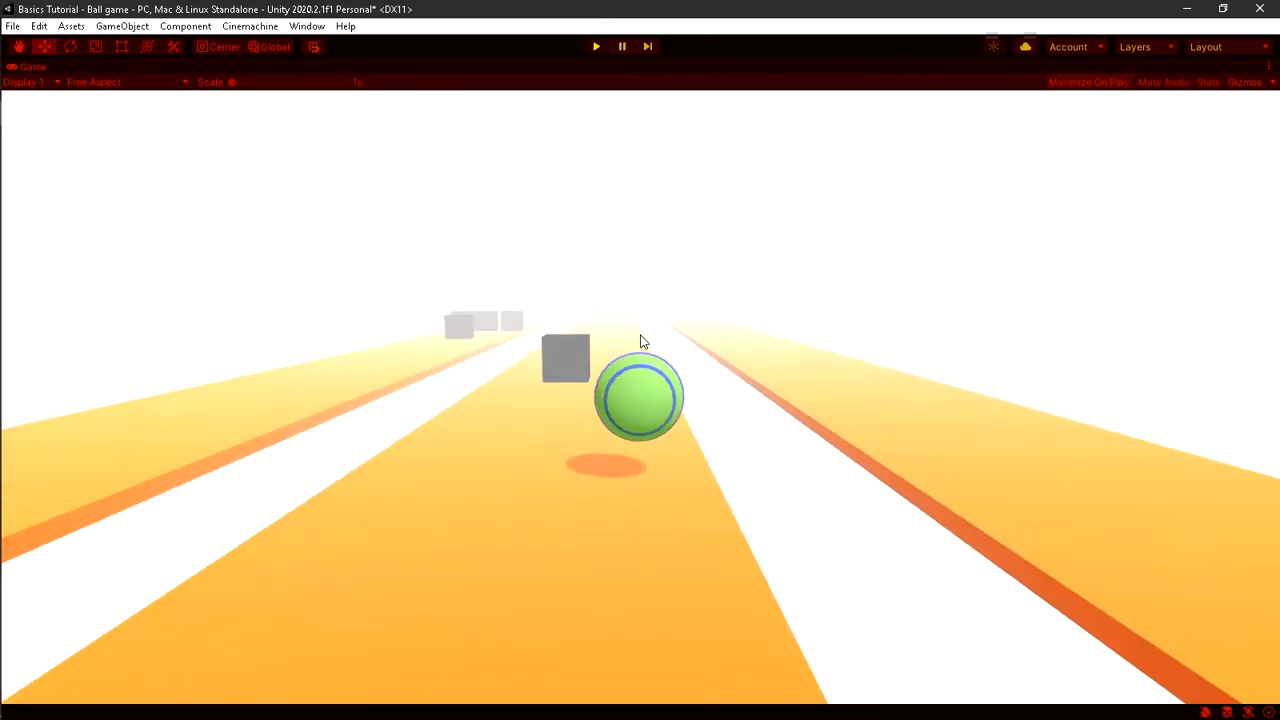
pyautogui.click(596, 46)
# - Disable the Sphere Colliders on sphere, sphere (2) and sphere (3) under the player
pyautogui.click(111, 163)
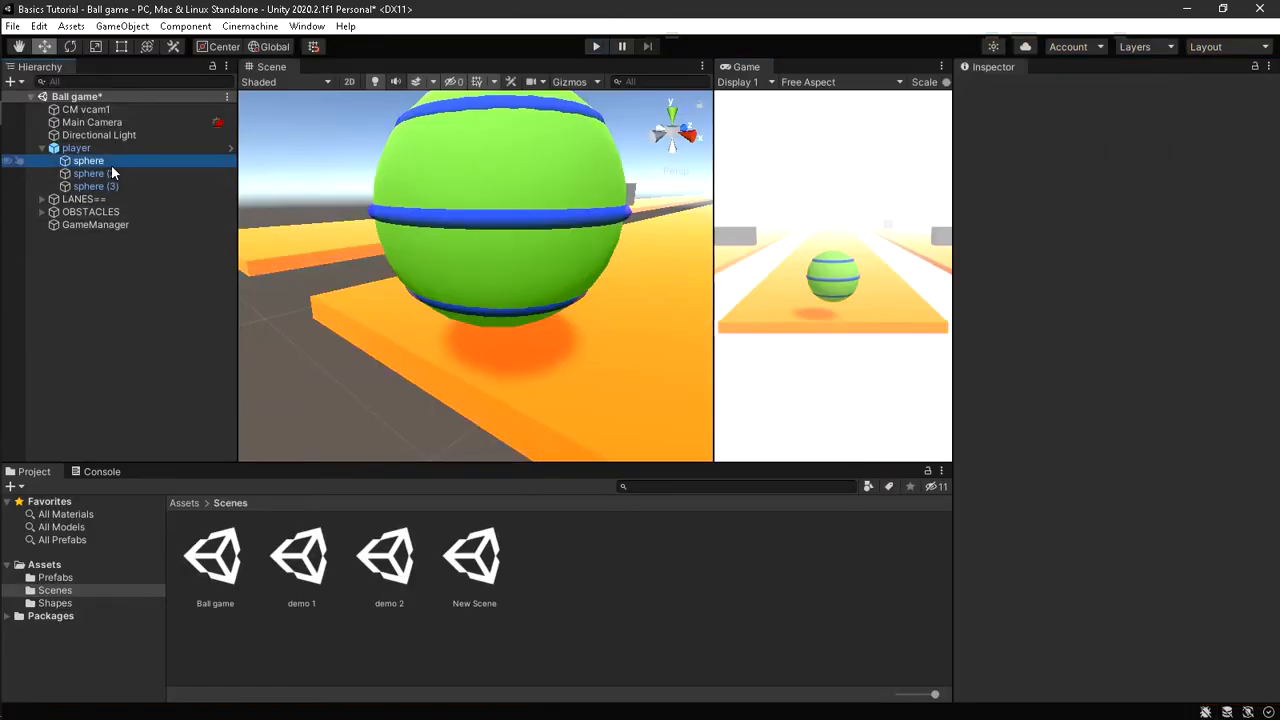
pyautogui.keyDown('shift'); pyautogui.click(116, 186); pyautogui.keyUp('shift')
pyautogui.click(991, 399)
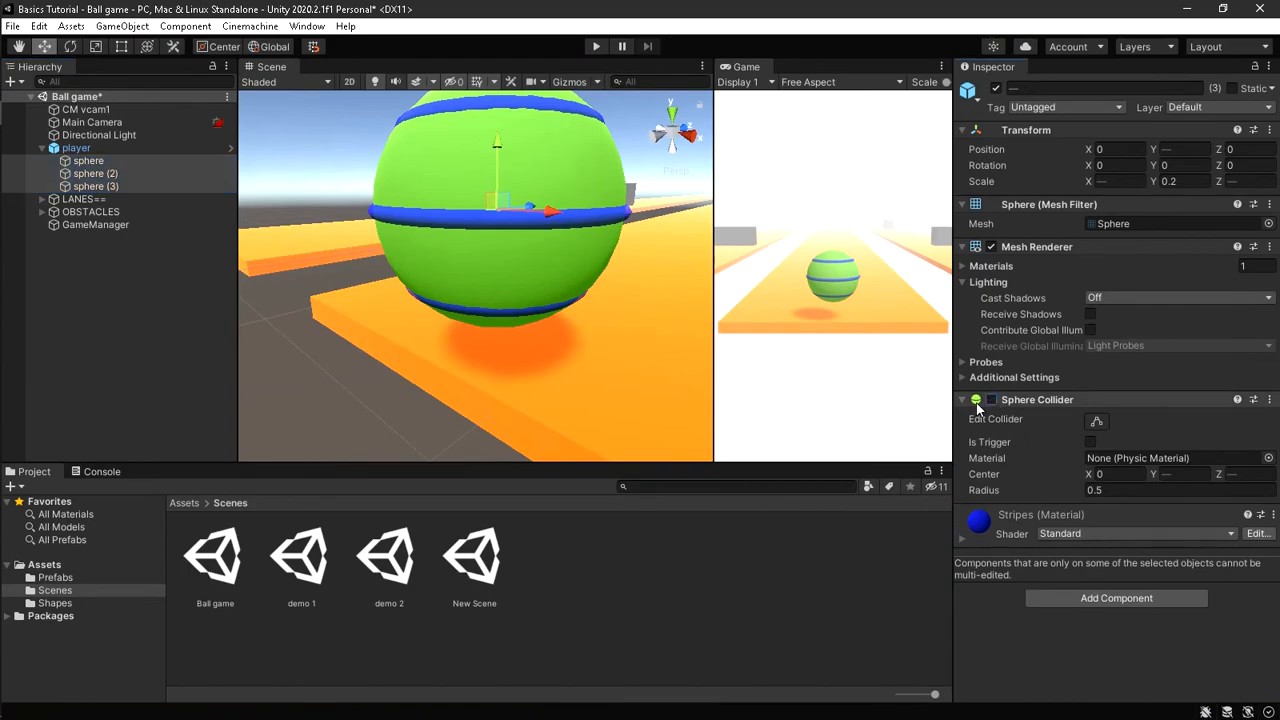
# - Play-test the ball with its stripe colliders disabled, steering and jumping along the lanes, and stop the game
pyautogui.click(596, 46)
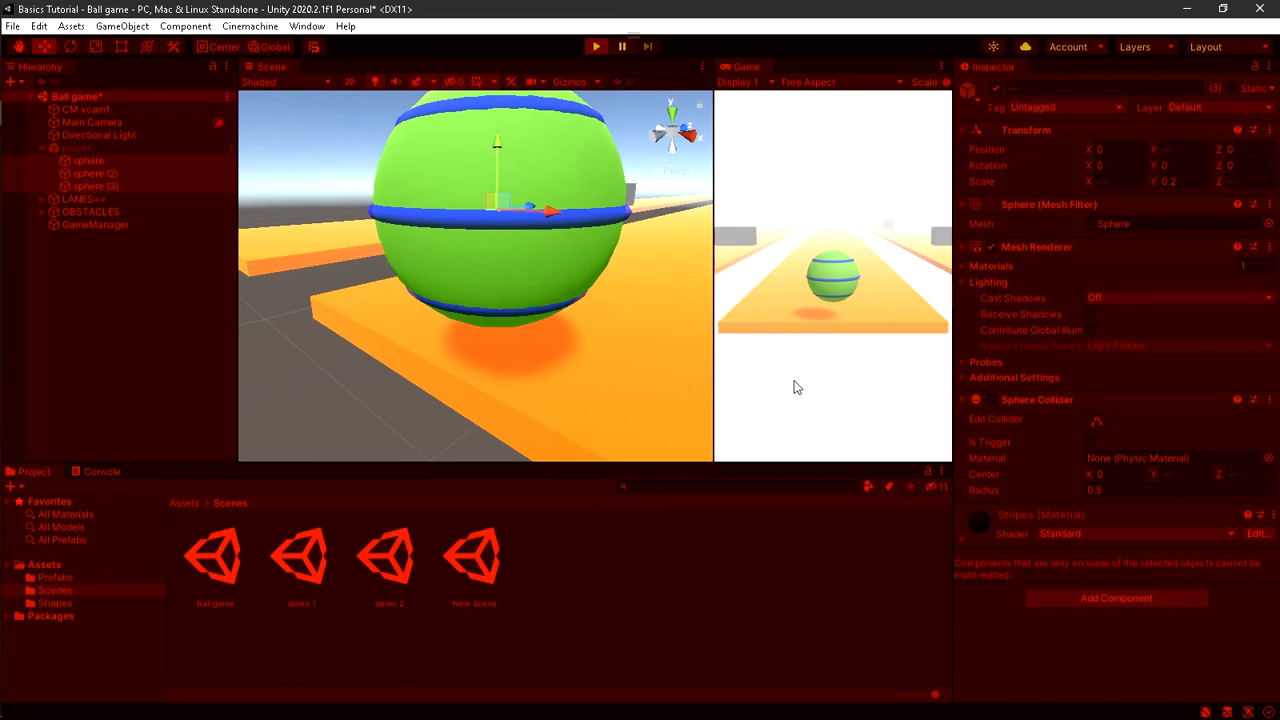
pyautogui.hotkey('shift', 'space')
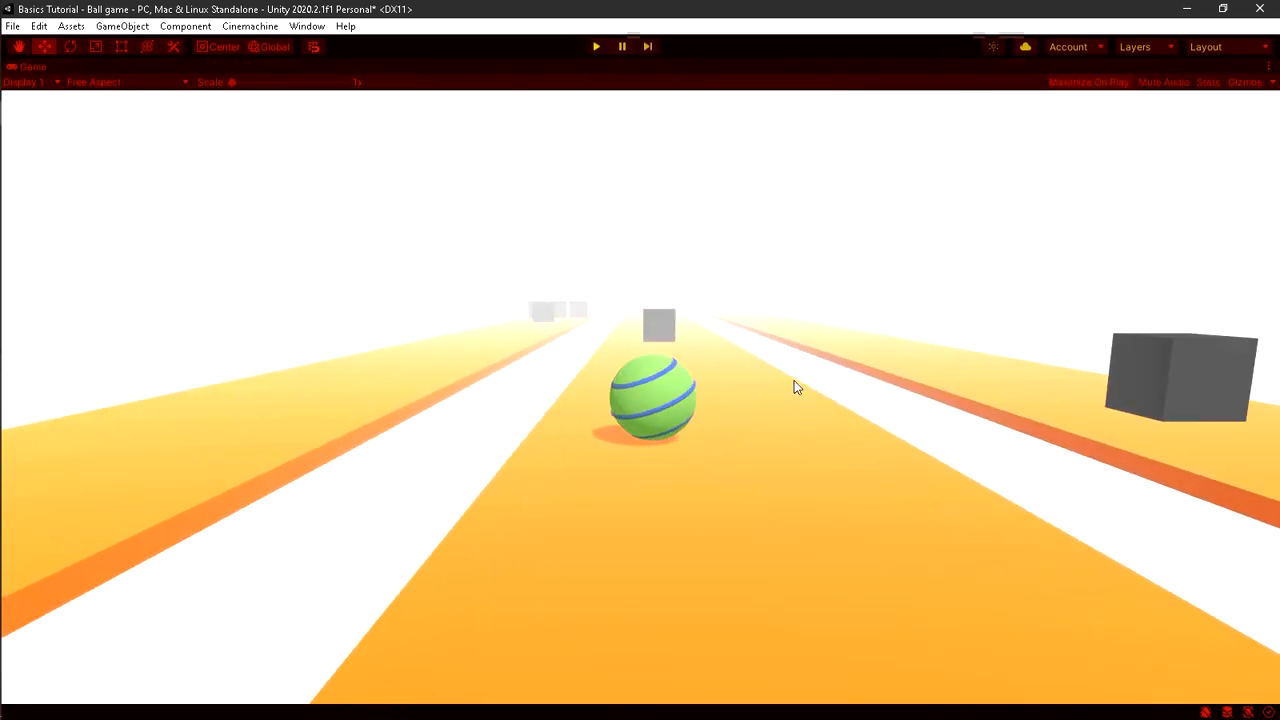
pyautogui.press('d')
pyautogui.press('space')
pyautogui.press('a')
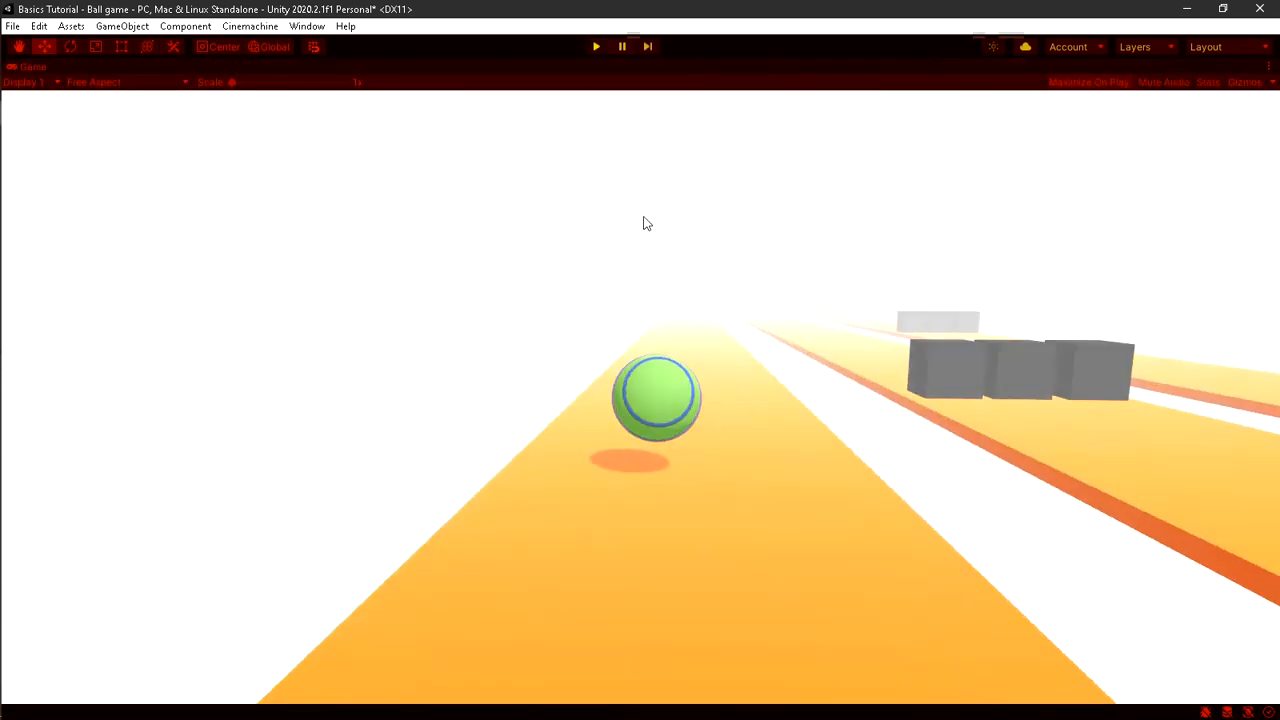
pyautogui.click(596, 46)
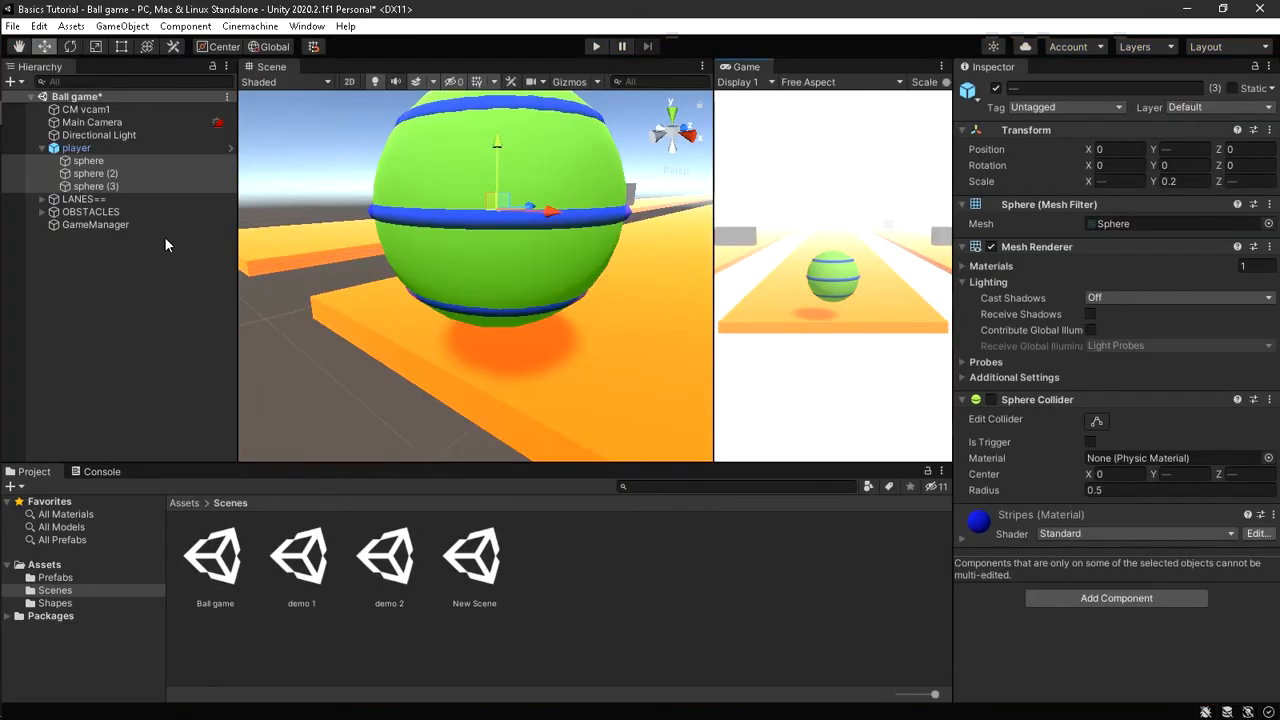
pyautogui.scroll(-6, 512, 341)
pyautogui.moveTo(512, 341); pyautogui.dragTo(520, 343, button='middle')
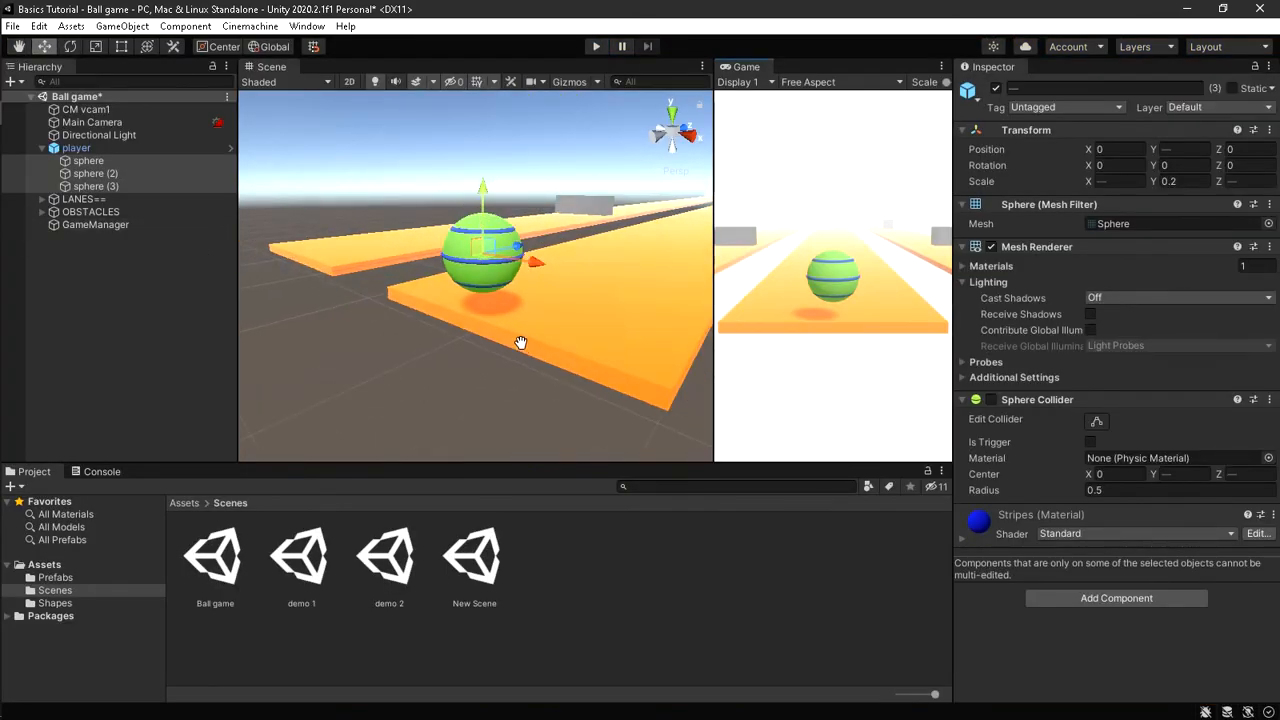
pyautogui.scroll(5, 520, 343)
pyautogui.moveTo(498, 362); pyautogui.dragTo(498, 388, button='middle')
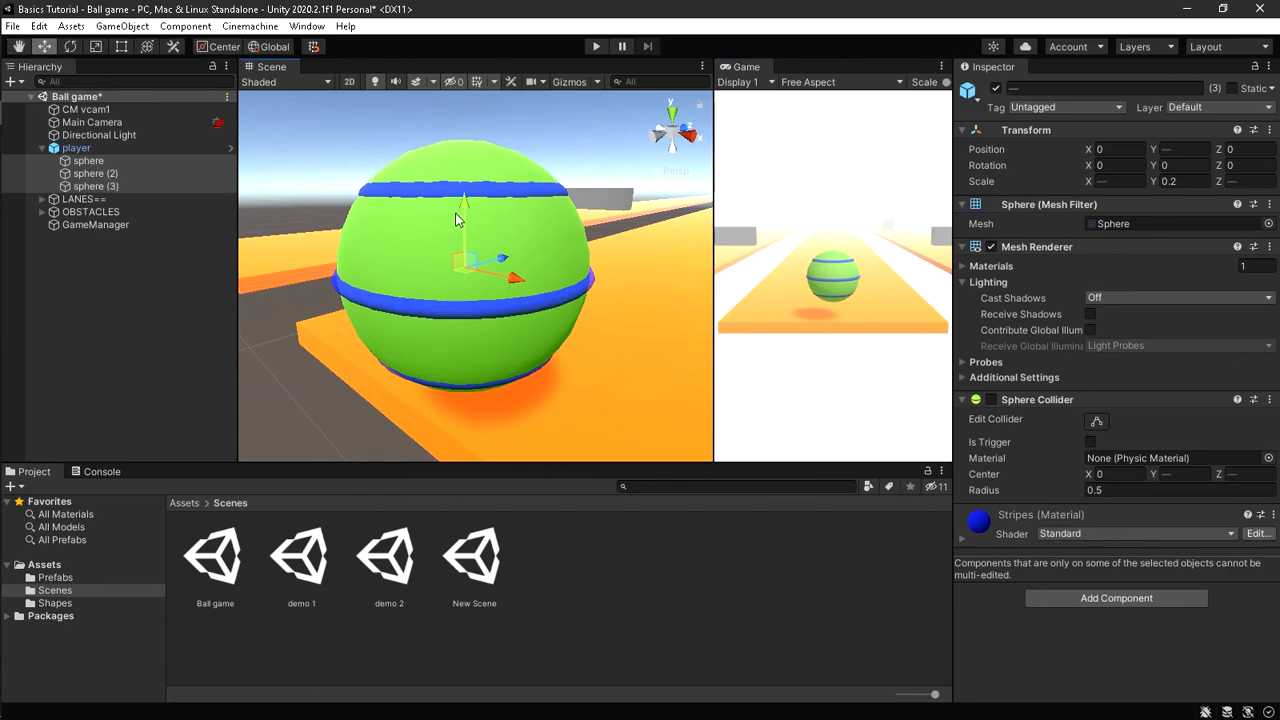